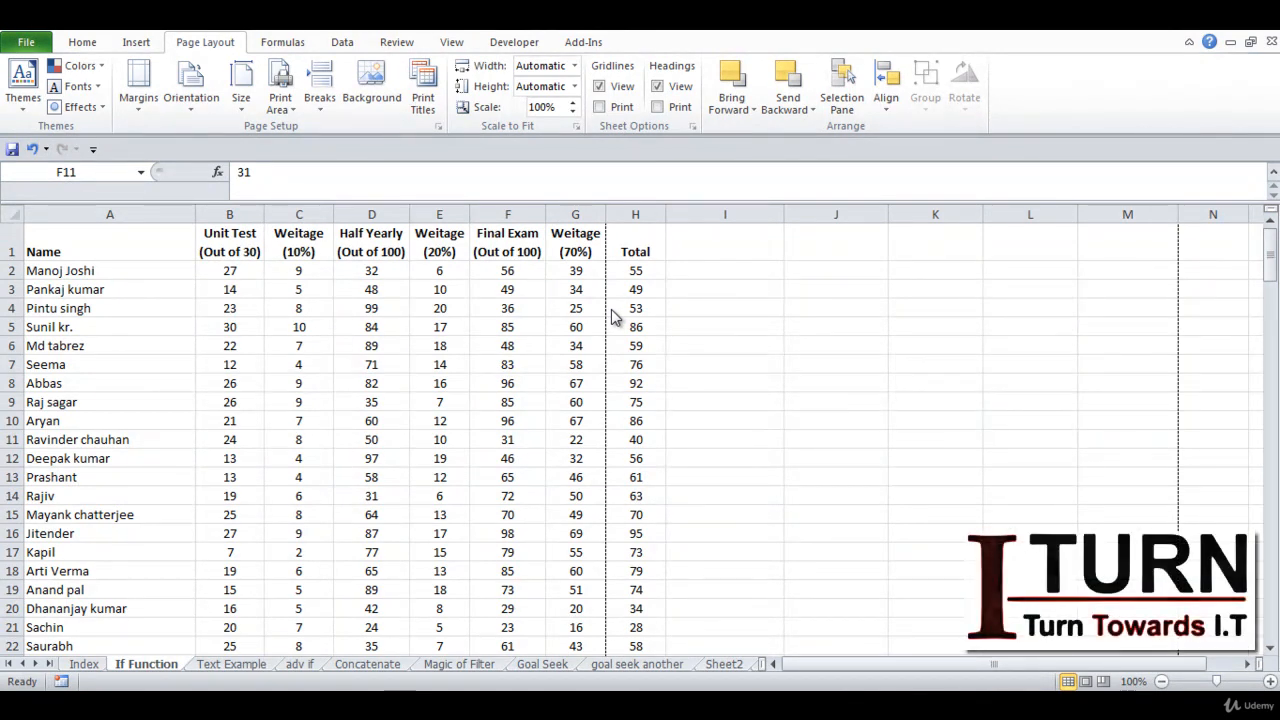
Preview how the If Function sheet prints and return to the worksheet
click(636, 354)
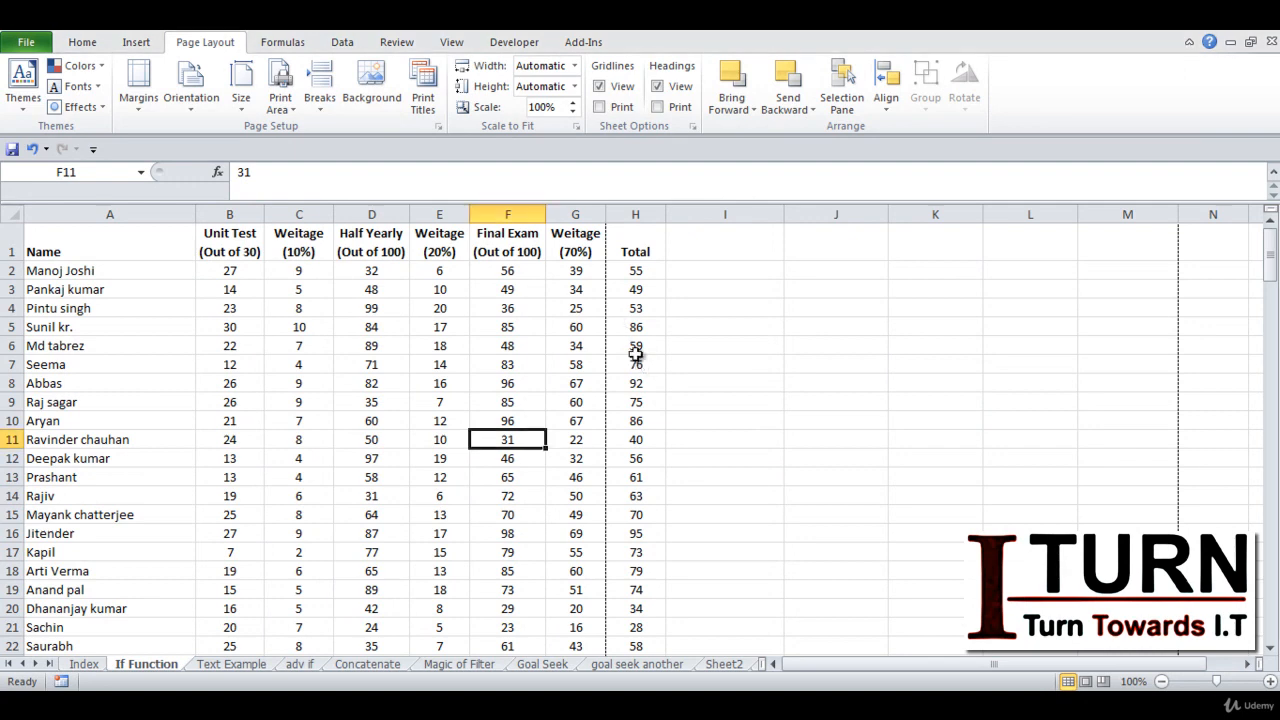
key(ctrl+p)
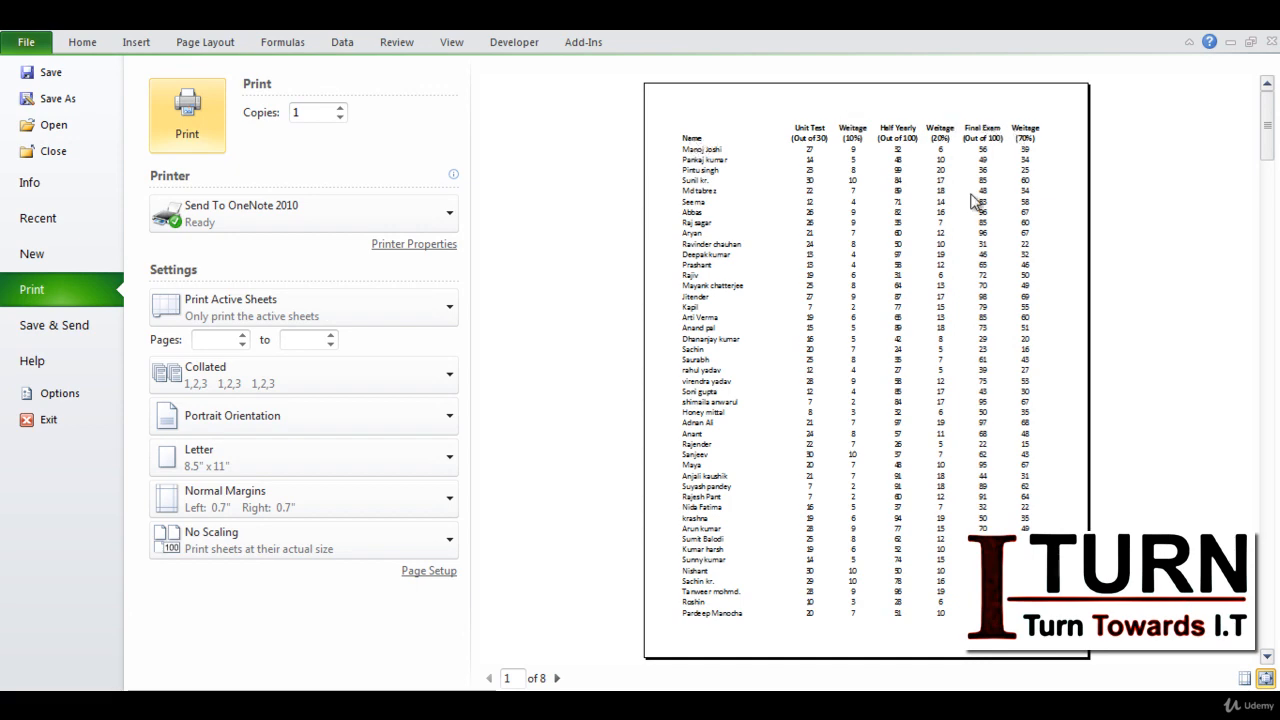
key(Escape)
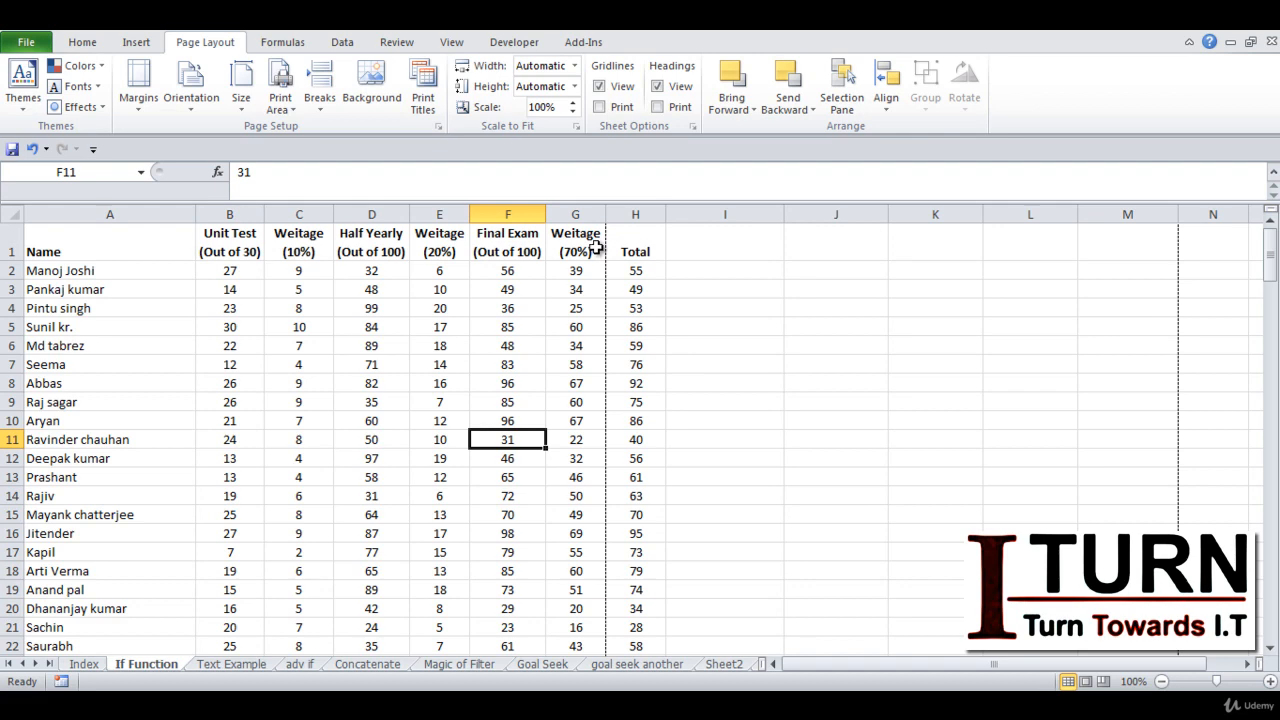
Page through the print preview from the first page to the last to examine how the columns are split, and close it
click(432, 421)
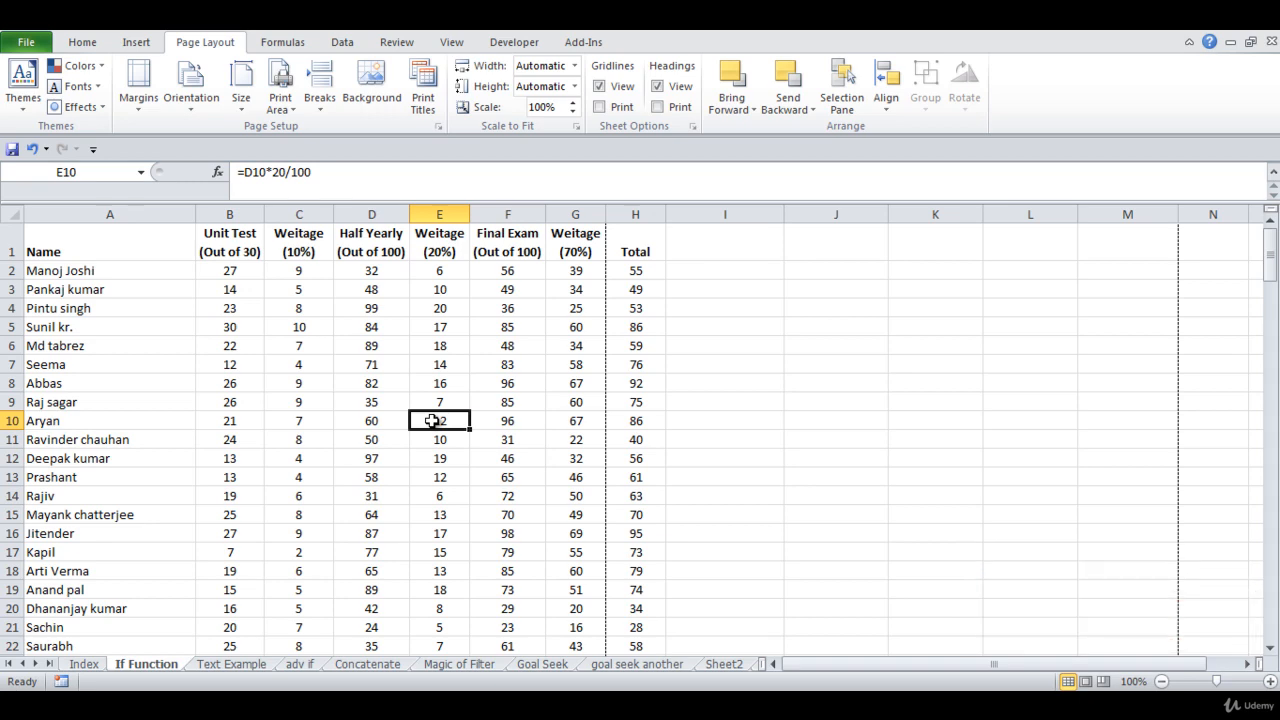
key(ctrl+p)
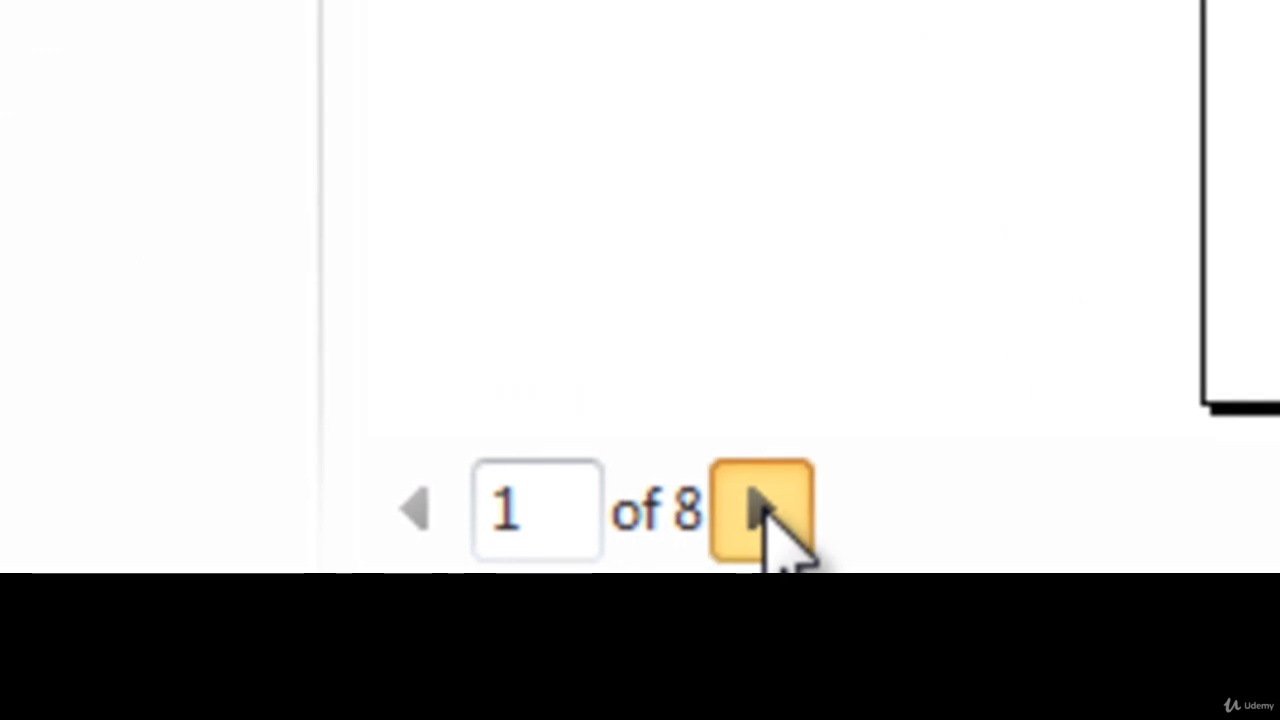
click(762, 512)
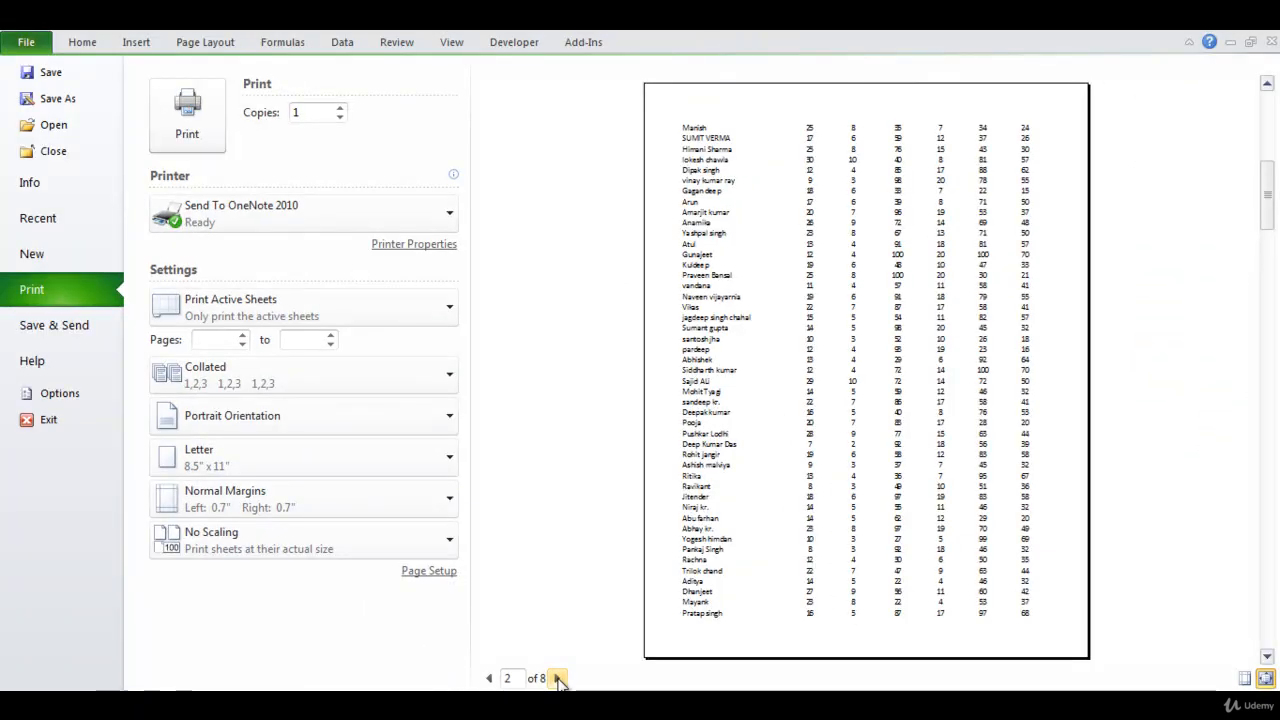
click(558, 678)
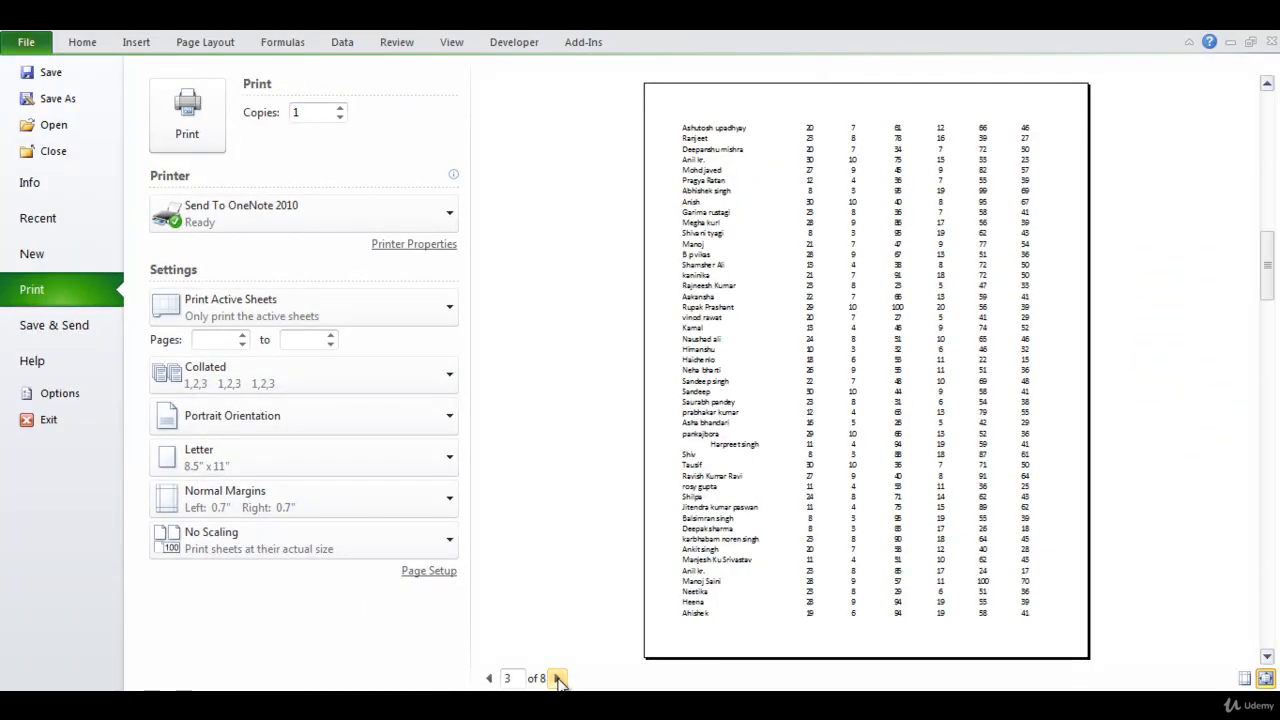
click(558, 678)
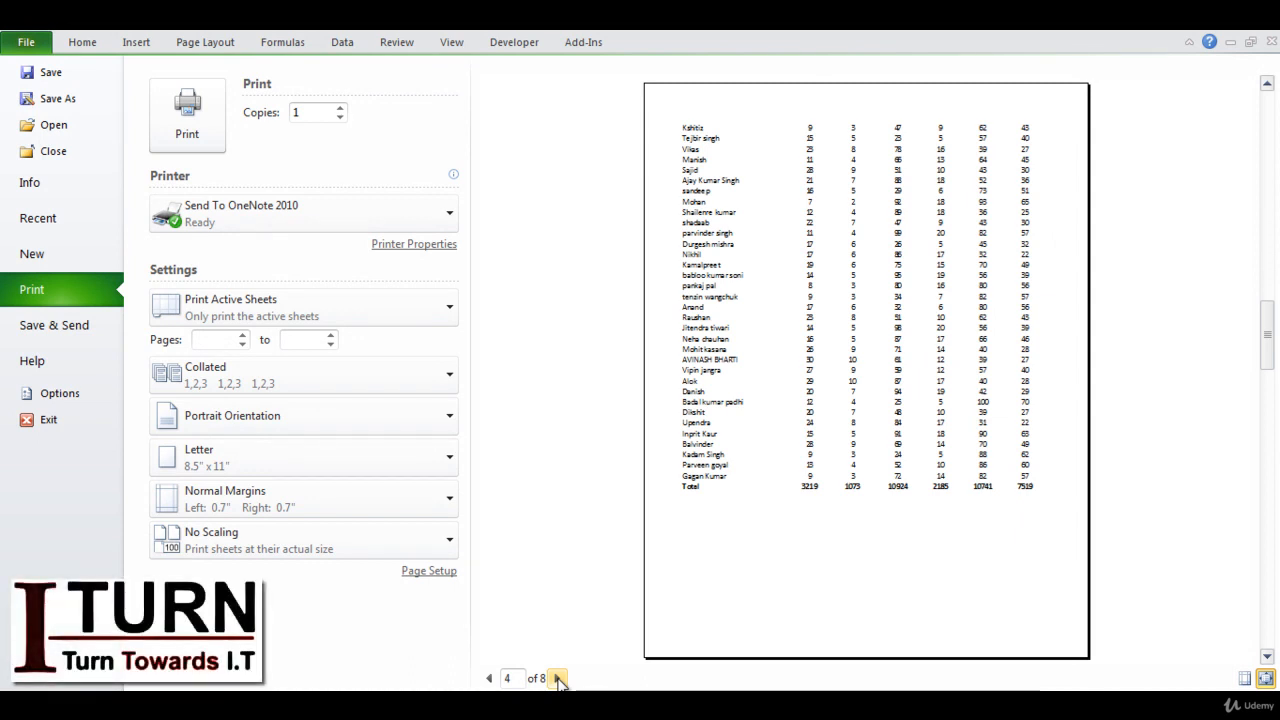
click(558, 678)
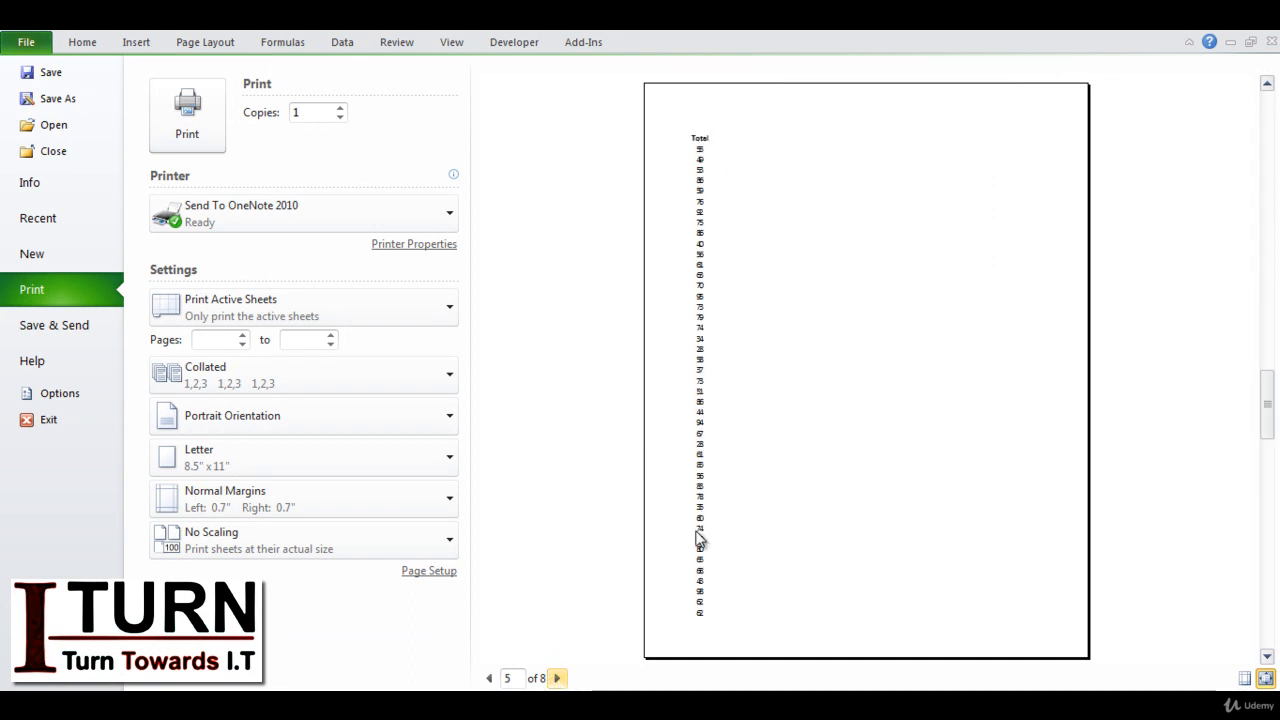
click(558, 678)
click(558, 678)
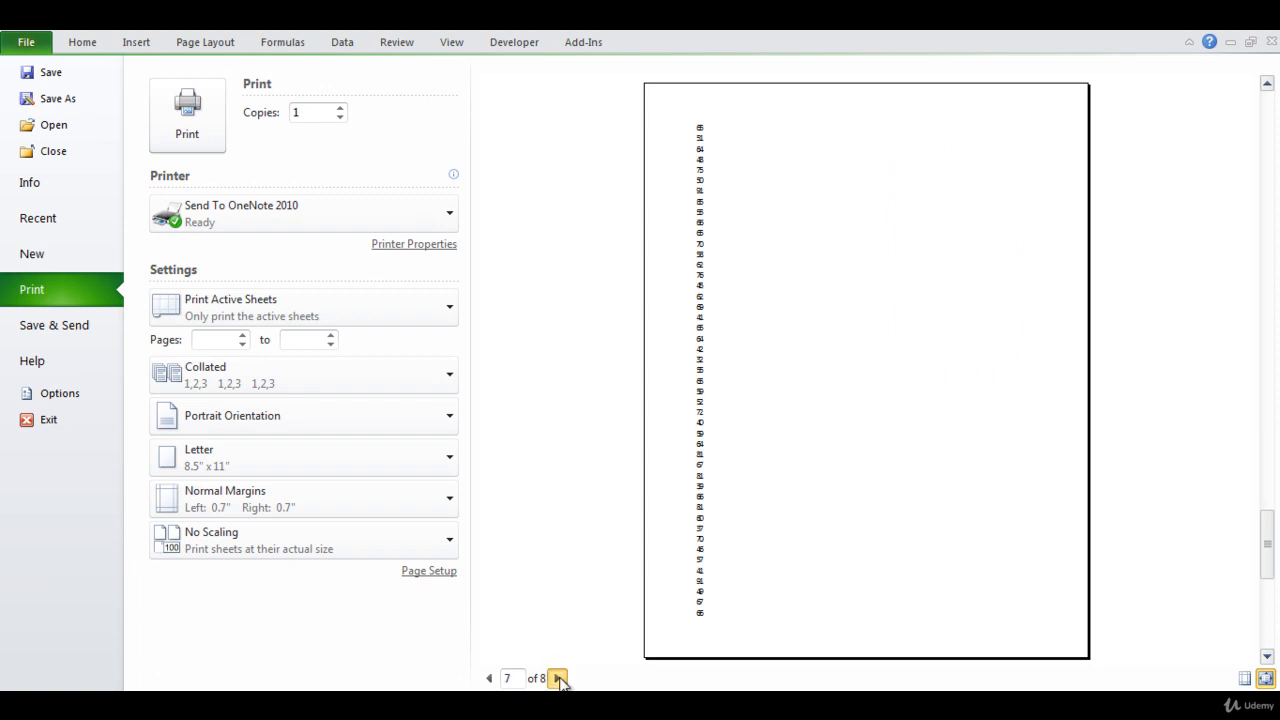
click(558, 678)
key(Escape)
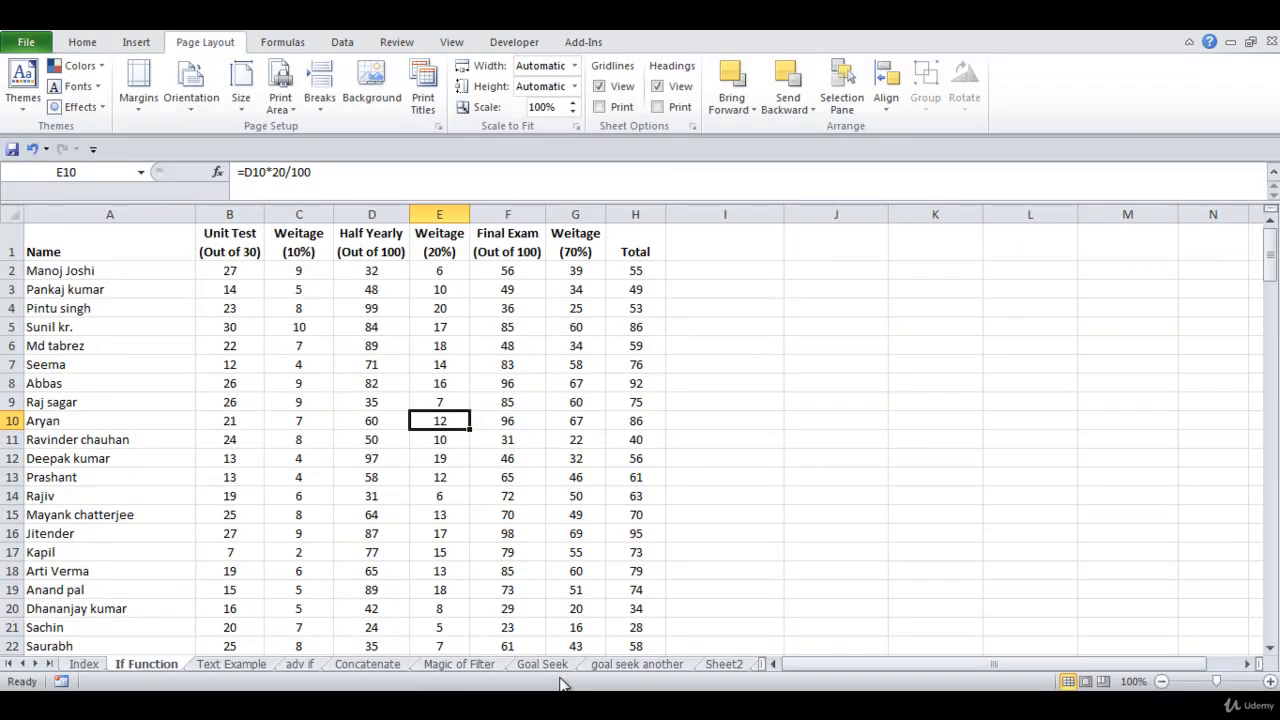
Apply the Narrow margin preset to the sheet and check the result in the print preview
click(459, 609)
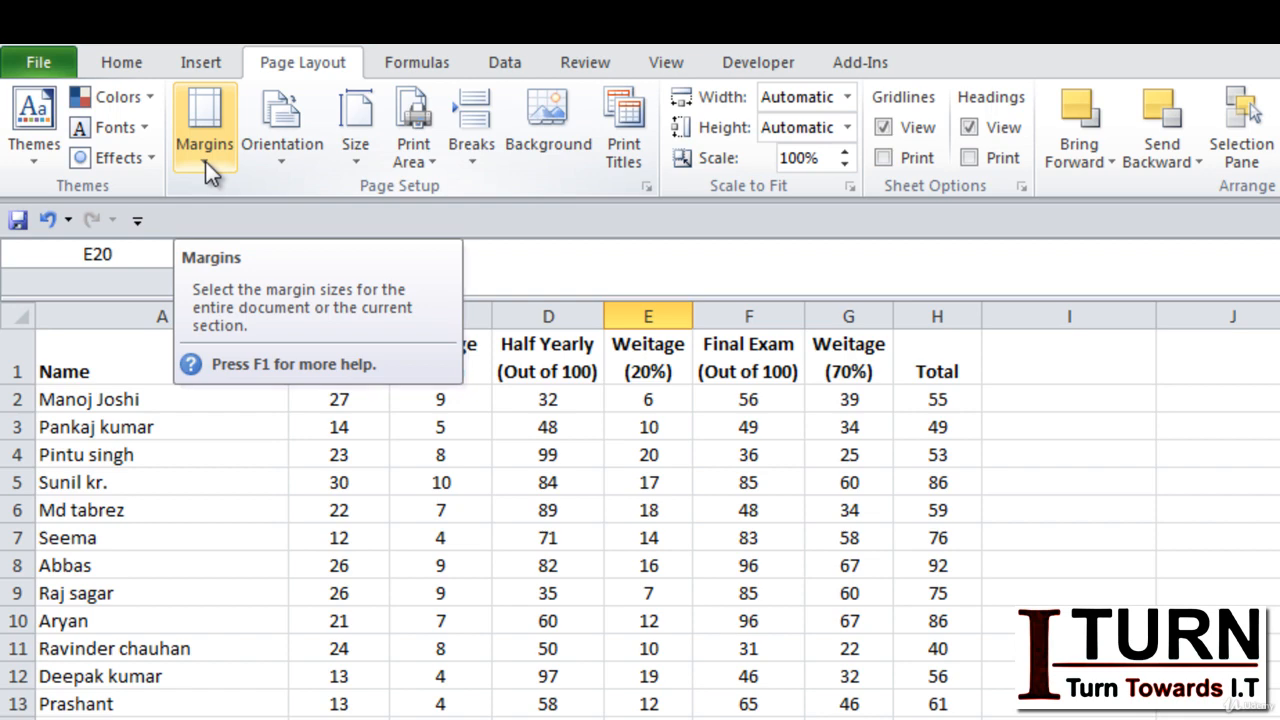
click(205, 161)
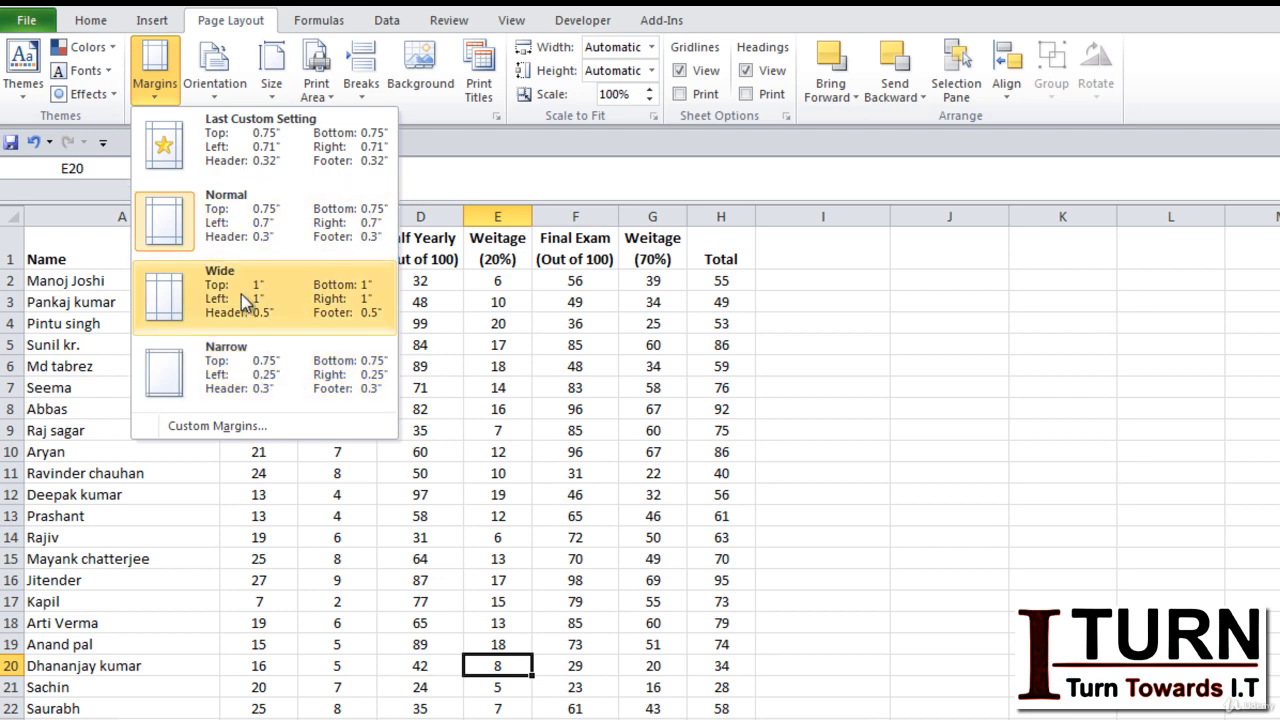
click(250, 368)
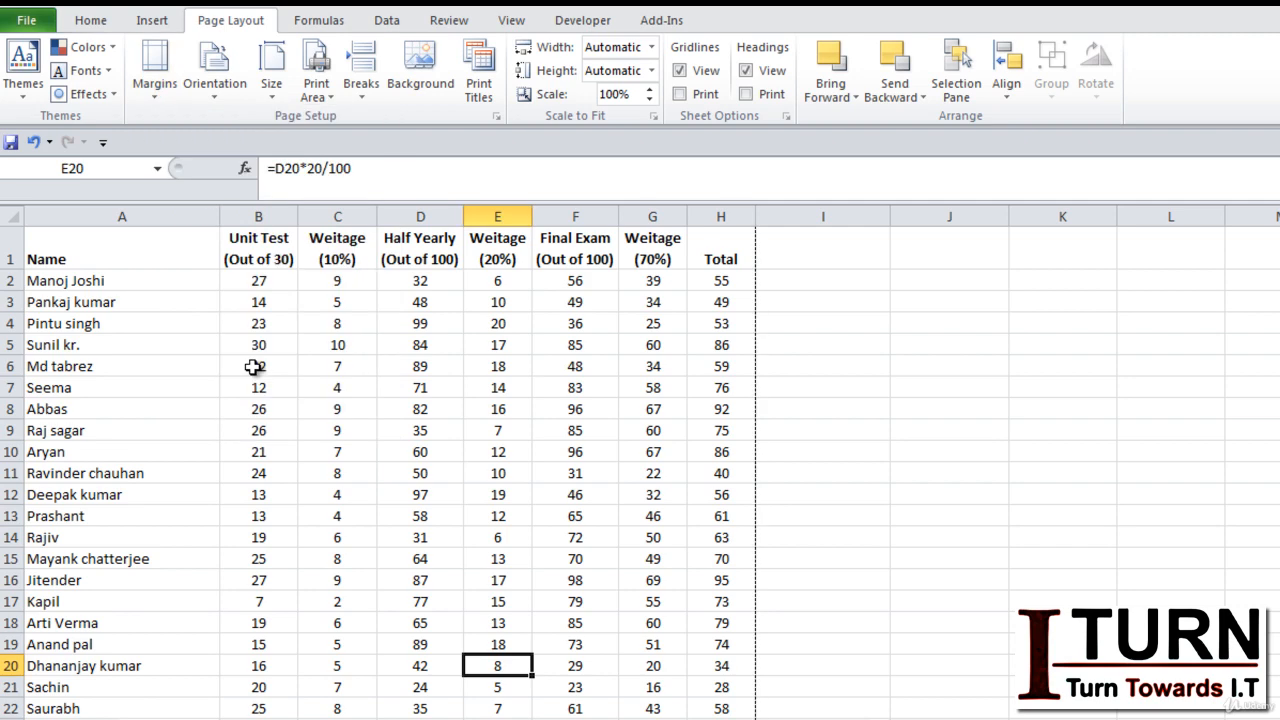
key(ctrl+p)
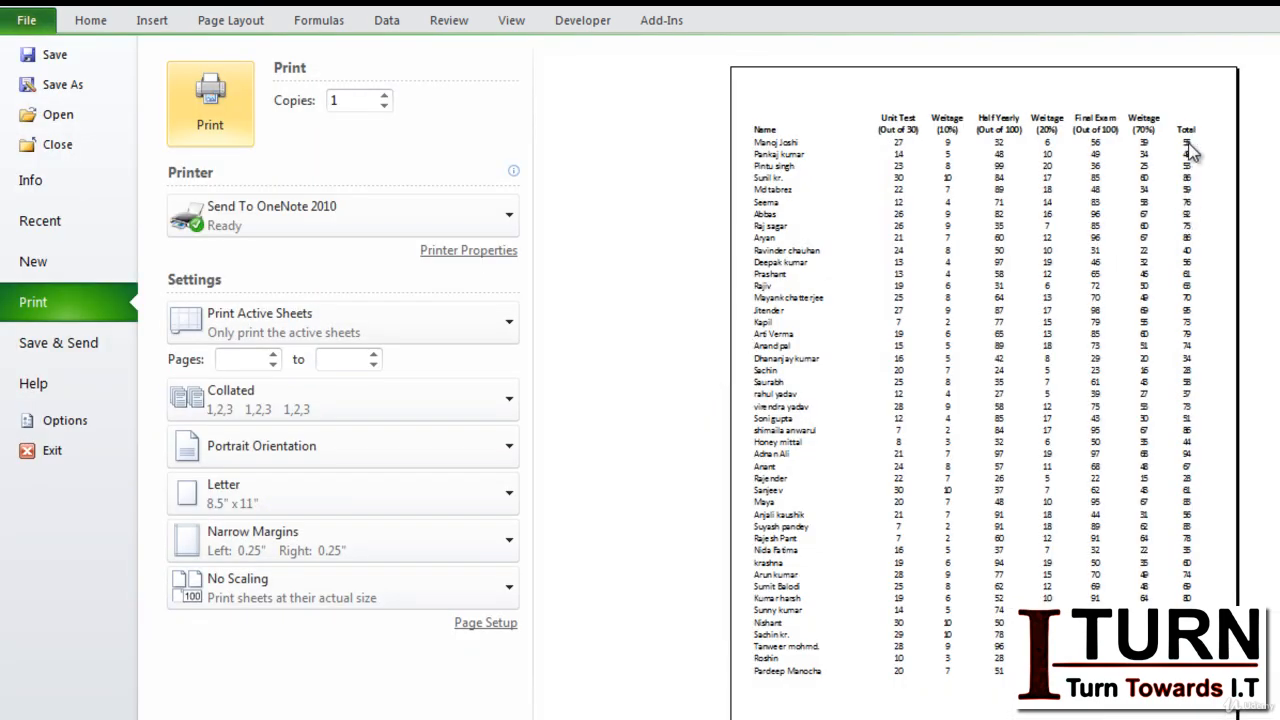
key(Escape)
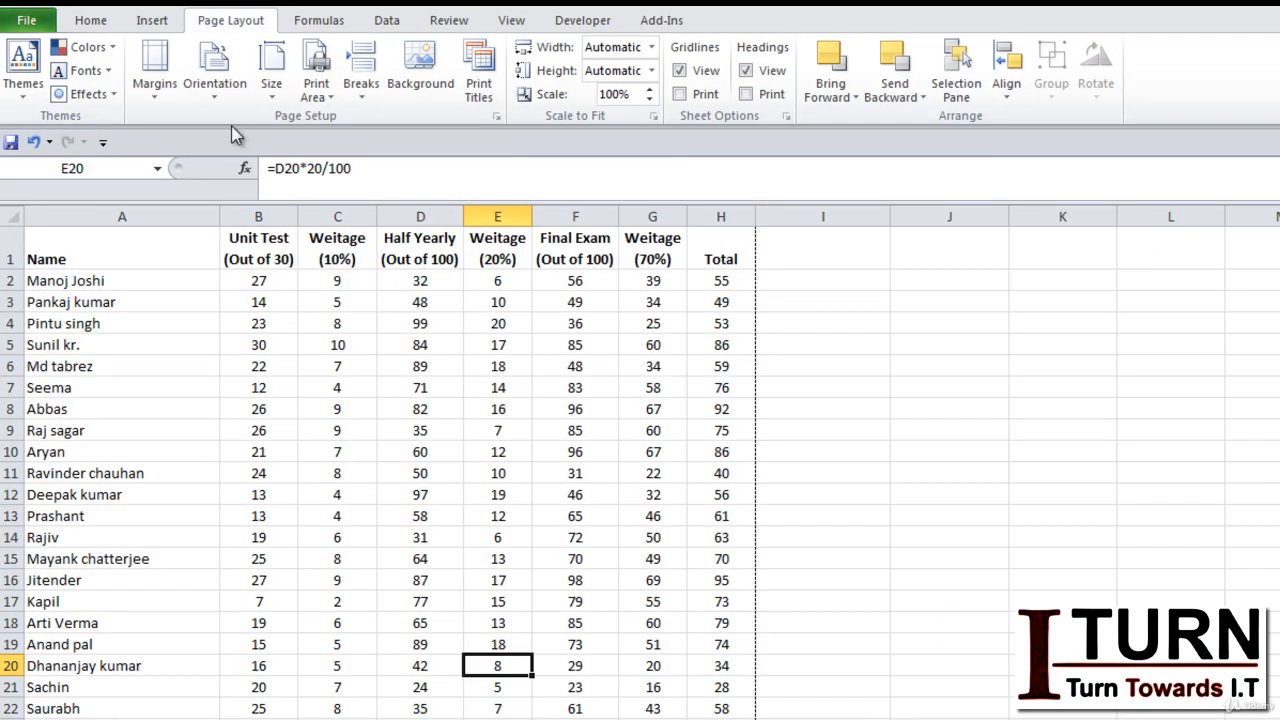
Set the page margins to Normal and change them to the Wide preset to compare the page breaks
click(148, 104)
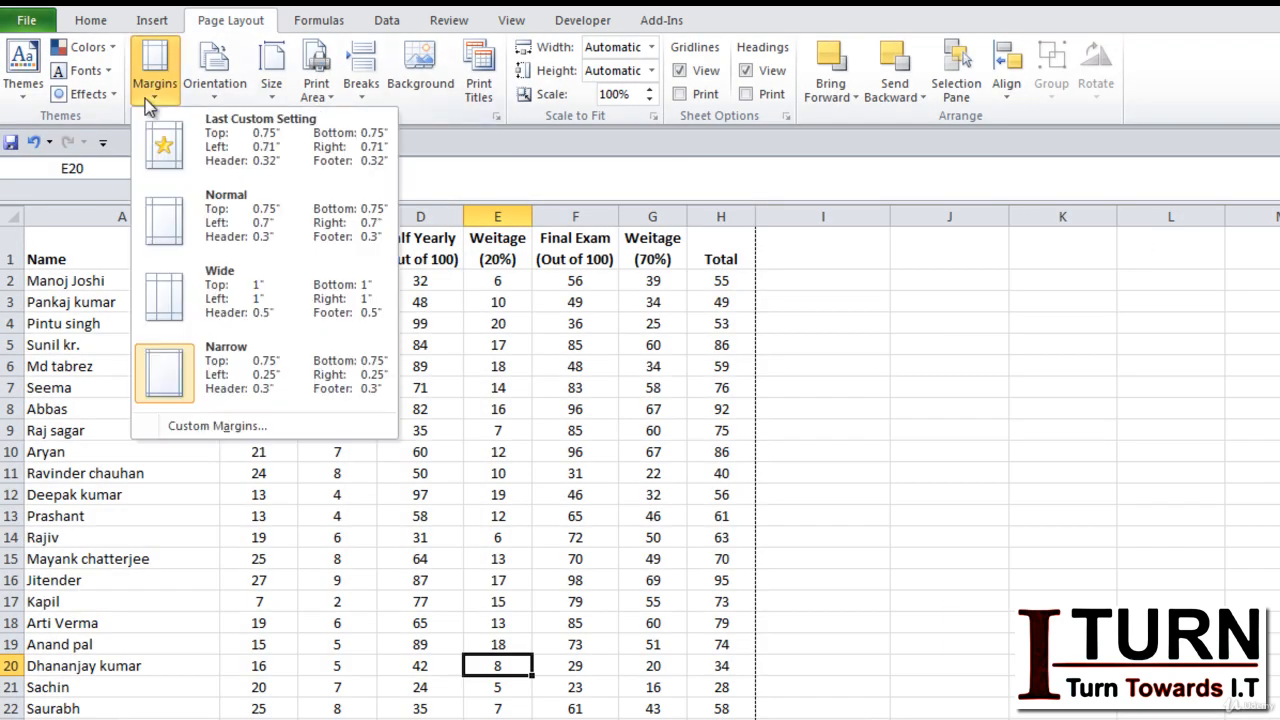
click(277, 231)
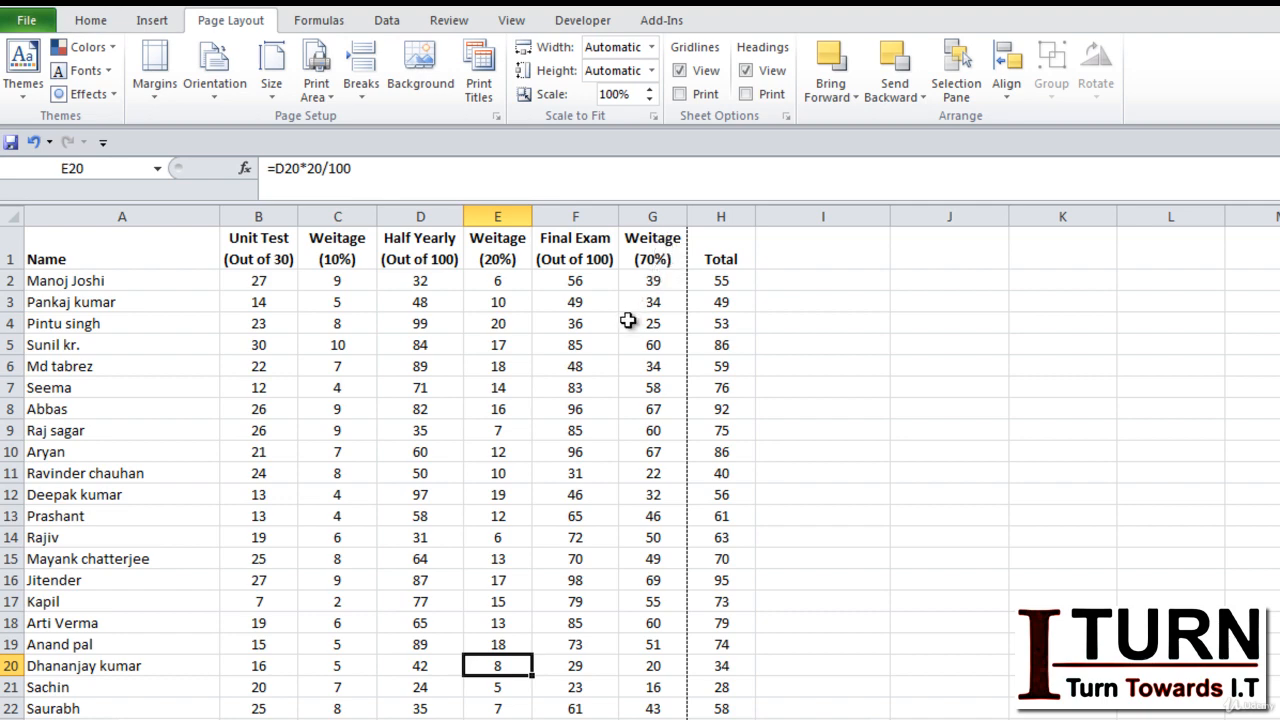
click(155, 80)
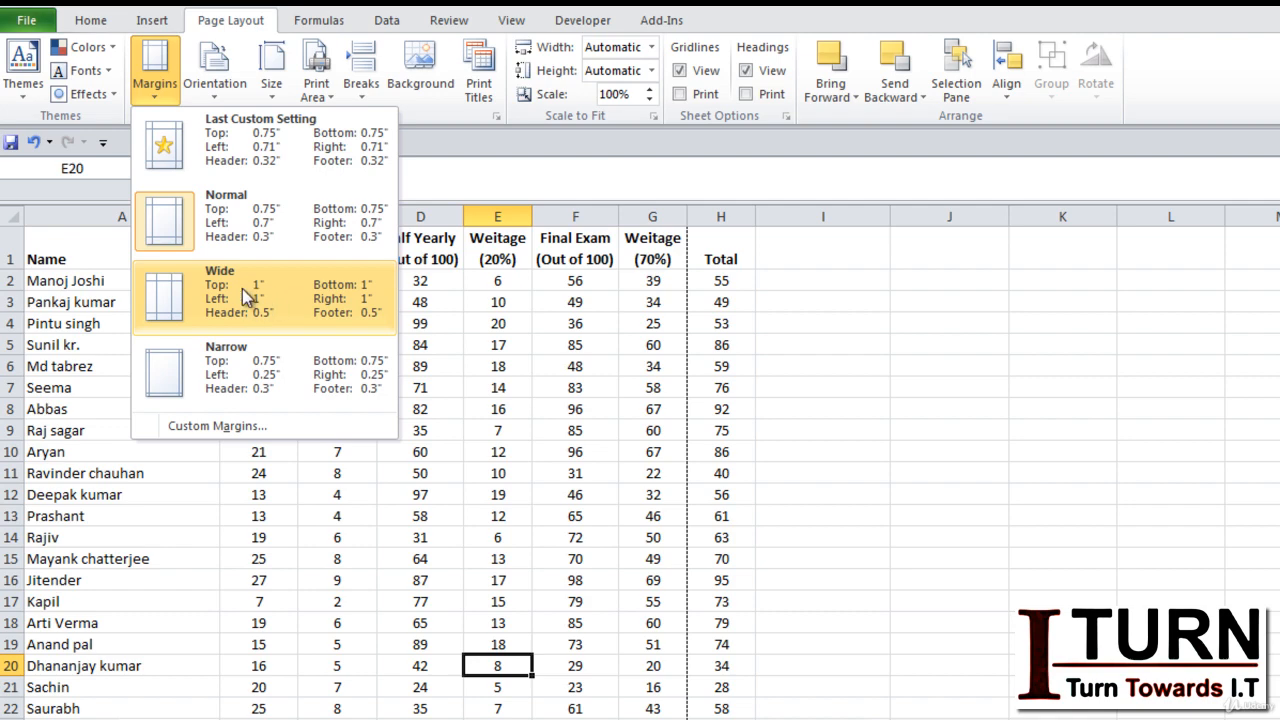
click(331, 294)
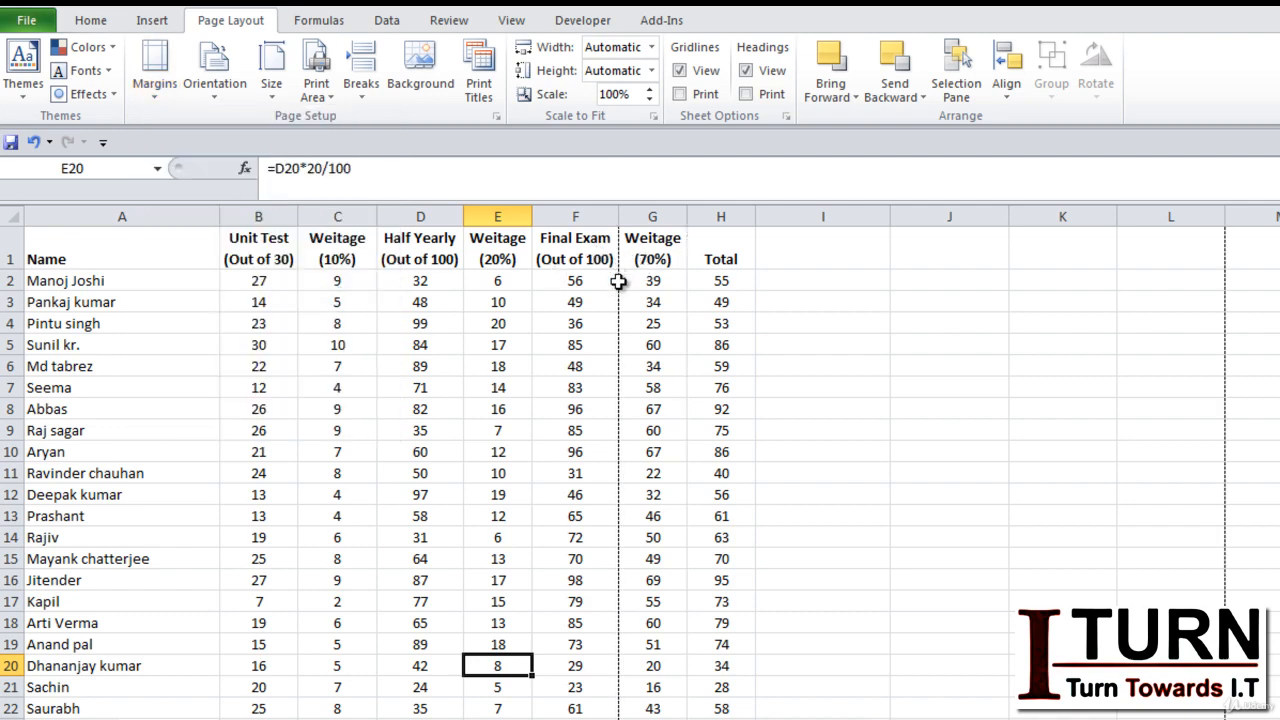
Try a custom top margin of 0.5 in the page setup settings and discard the change
click(155, 98)
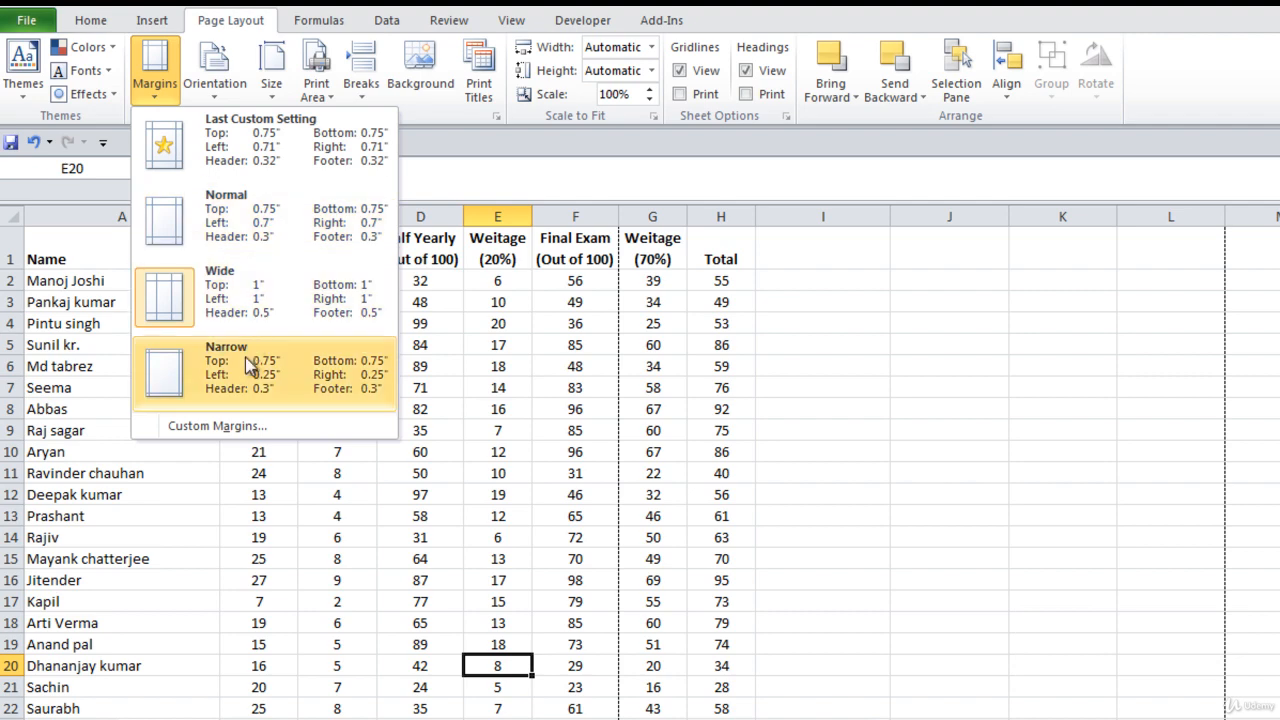
click(240, 428)
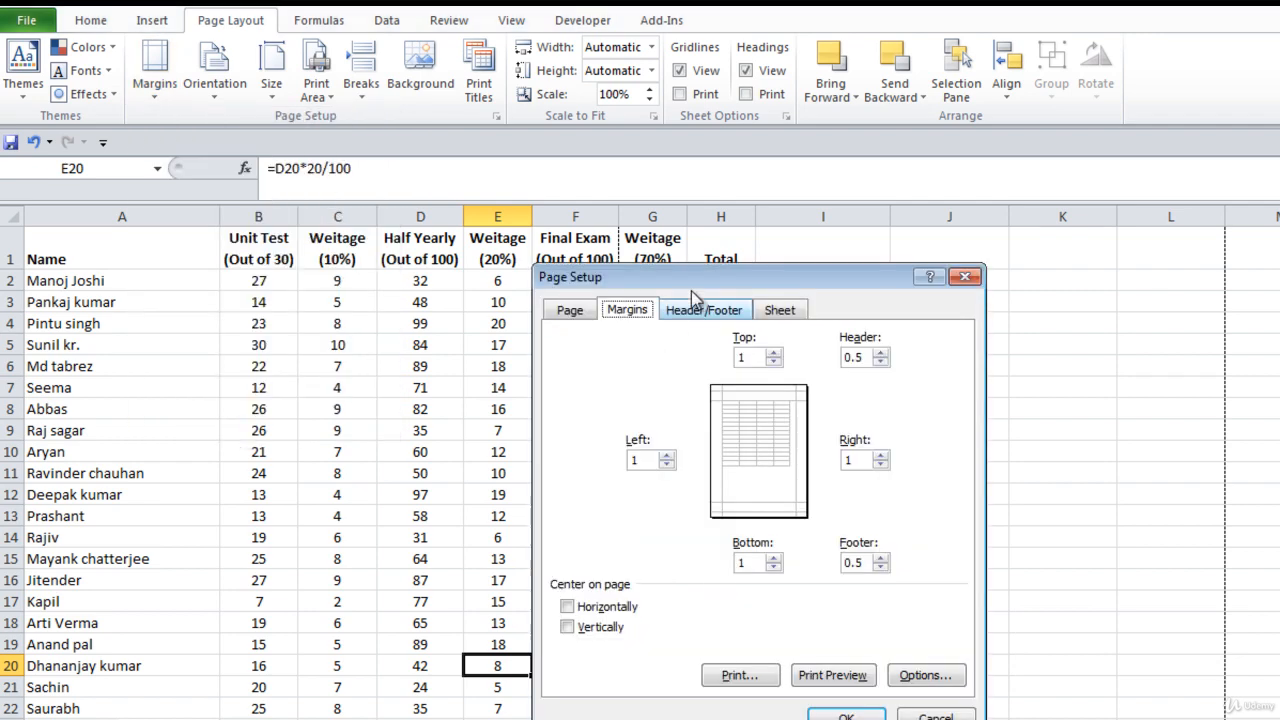
drag(691, 284, 541, 198)
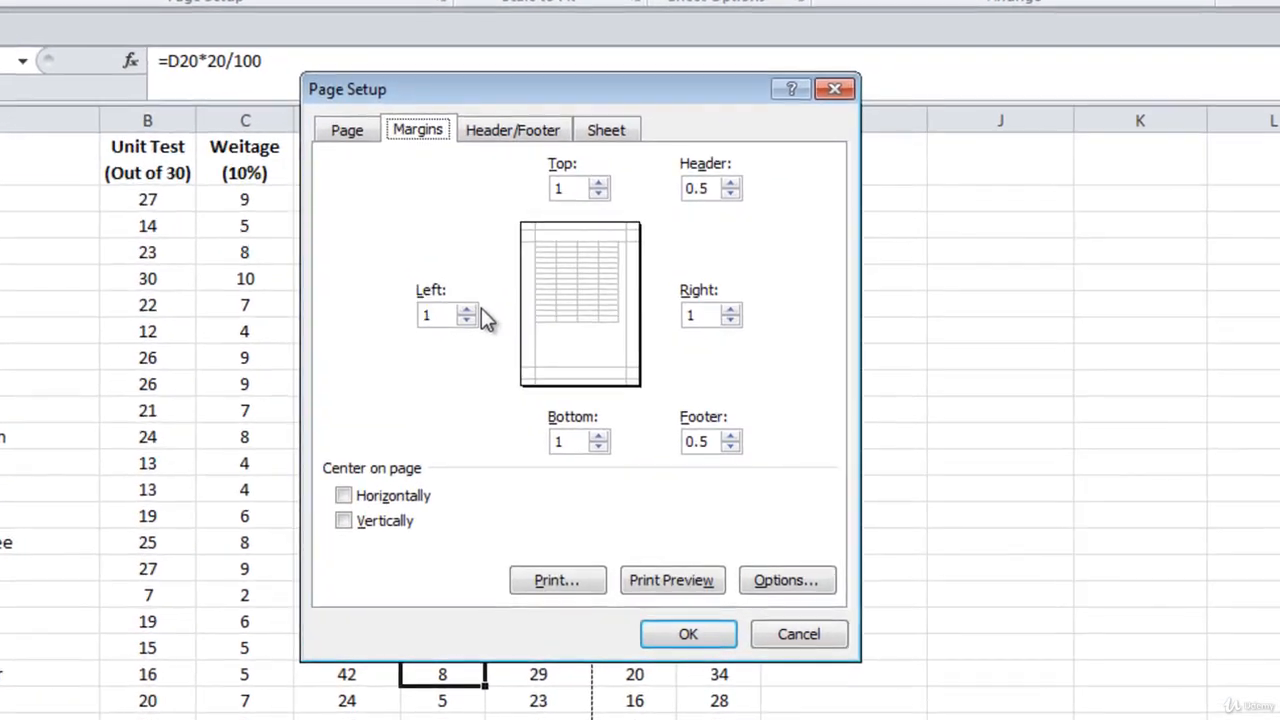
click(598, 193)
click(598, 193)
click(598, 193)
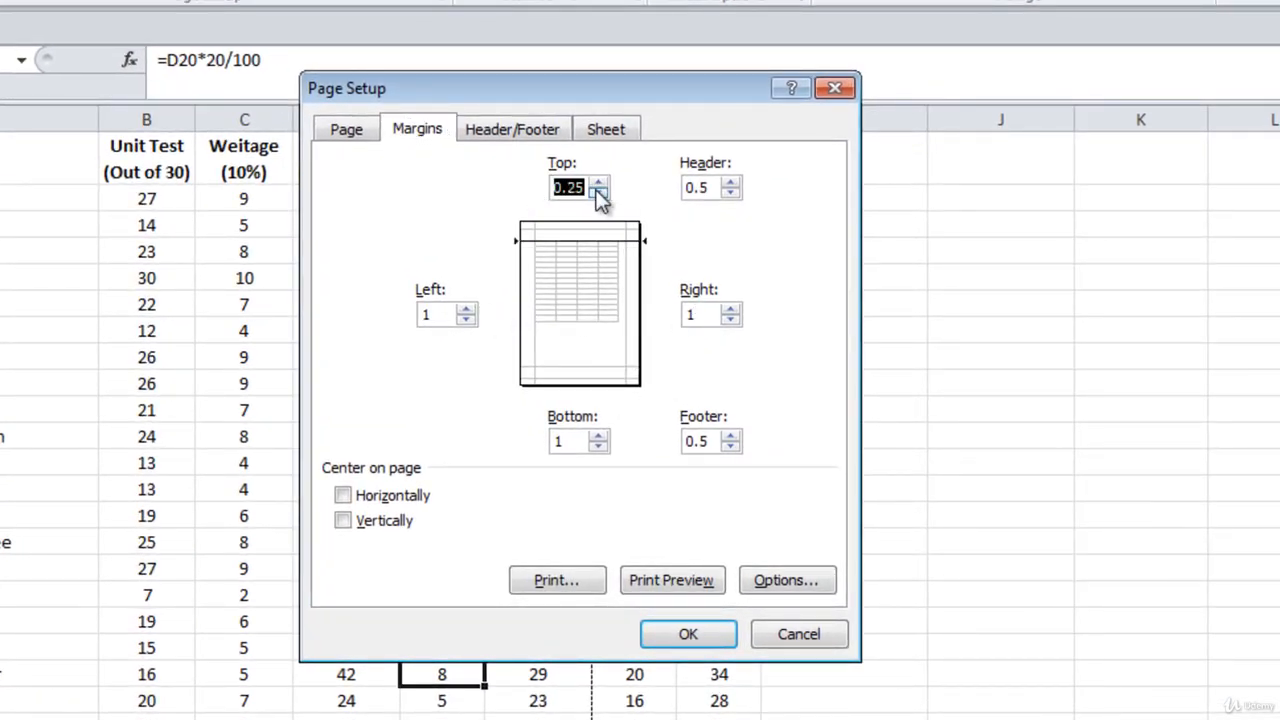
click(598, 183)
click(598, 183)
click(598, 183)
click(598, 183)
click(597, 195)
click(597, 195)
click(597, 195)
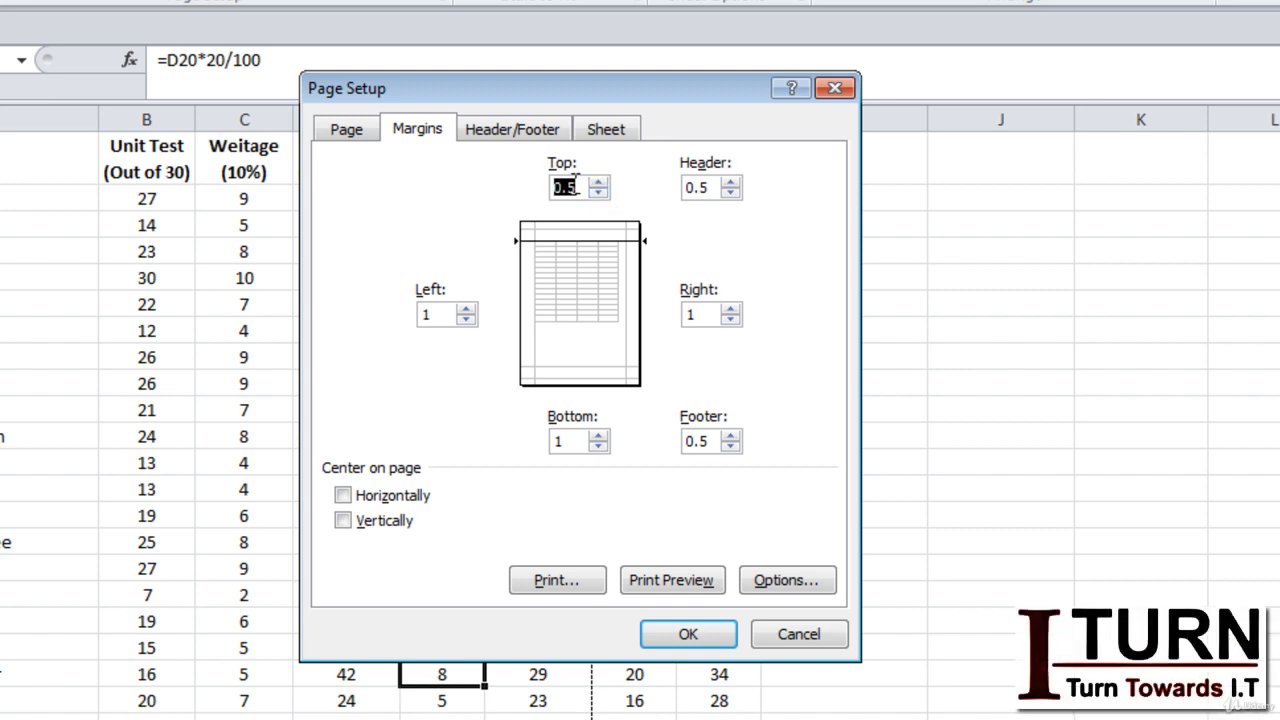
click(574, 184)
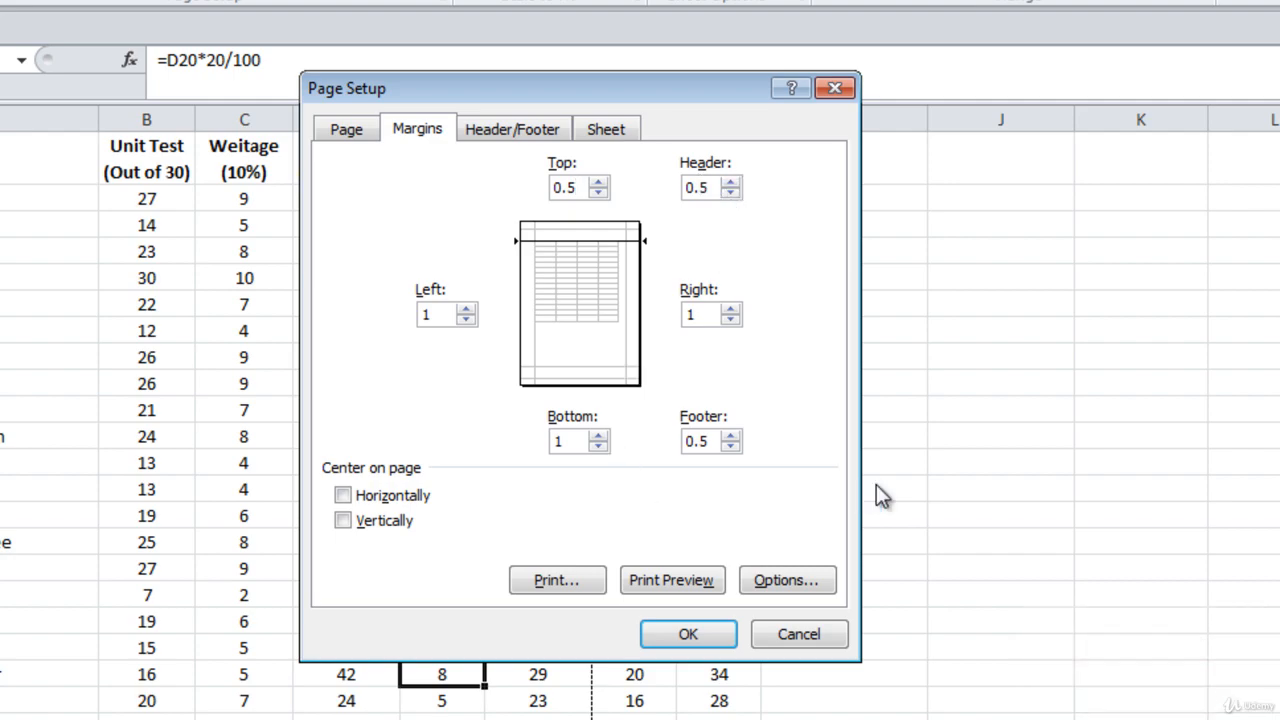
click(790, 637)
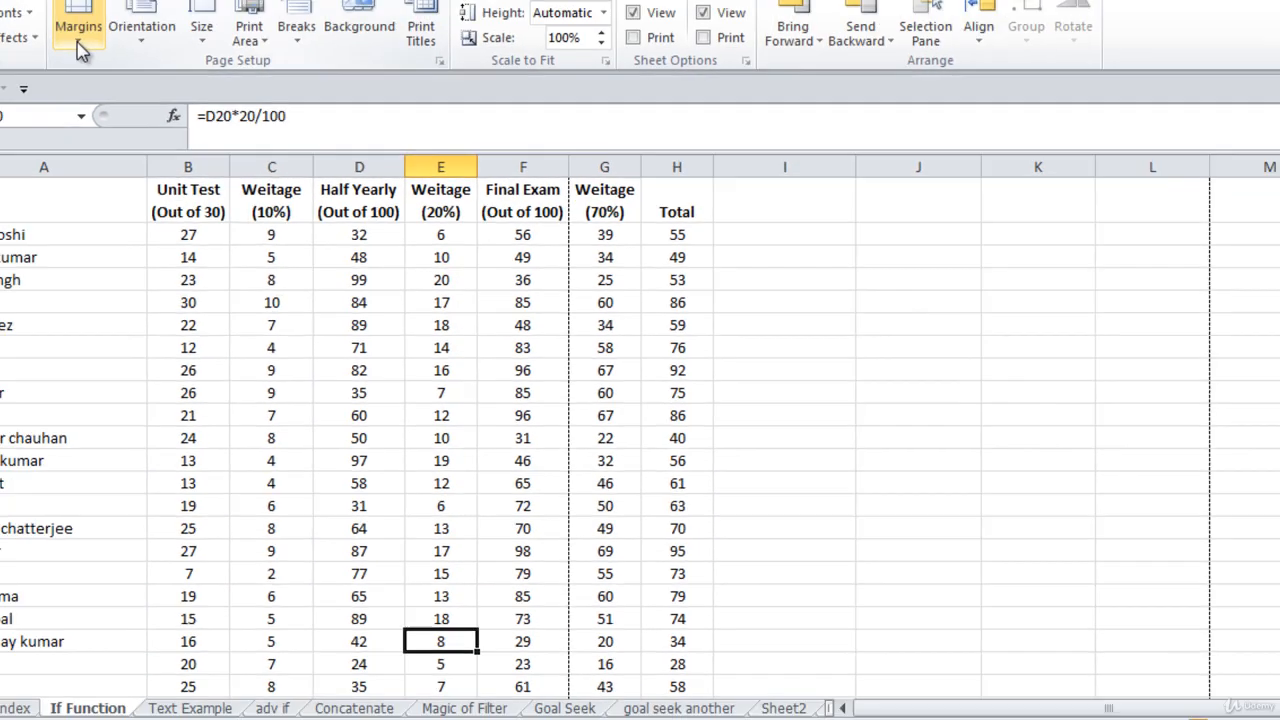
Set the sheet's page margins to the Normal preset
click(133, 108)
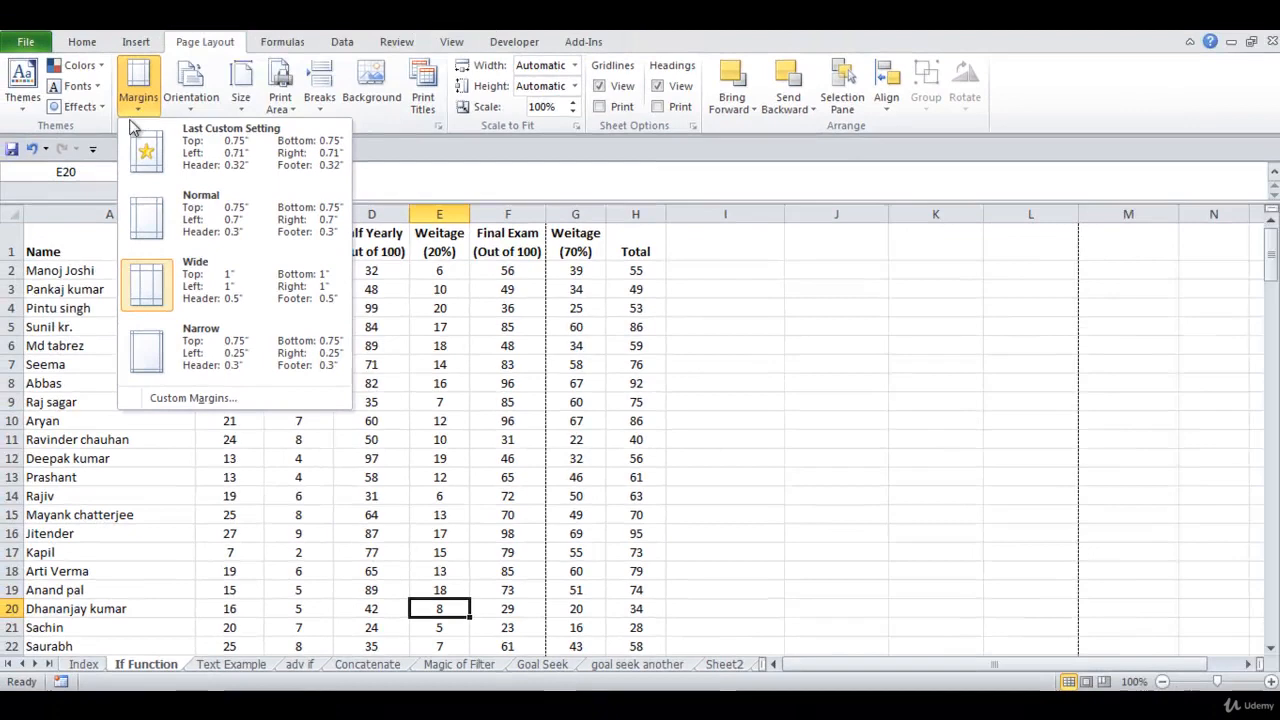
click(205, 218)
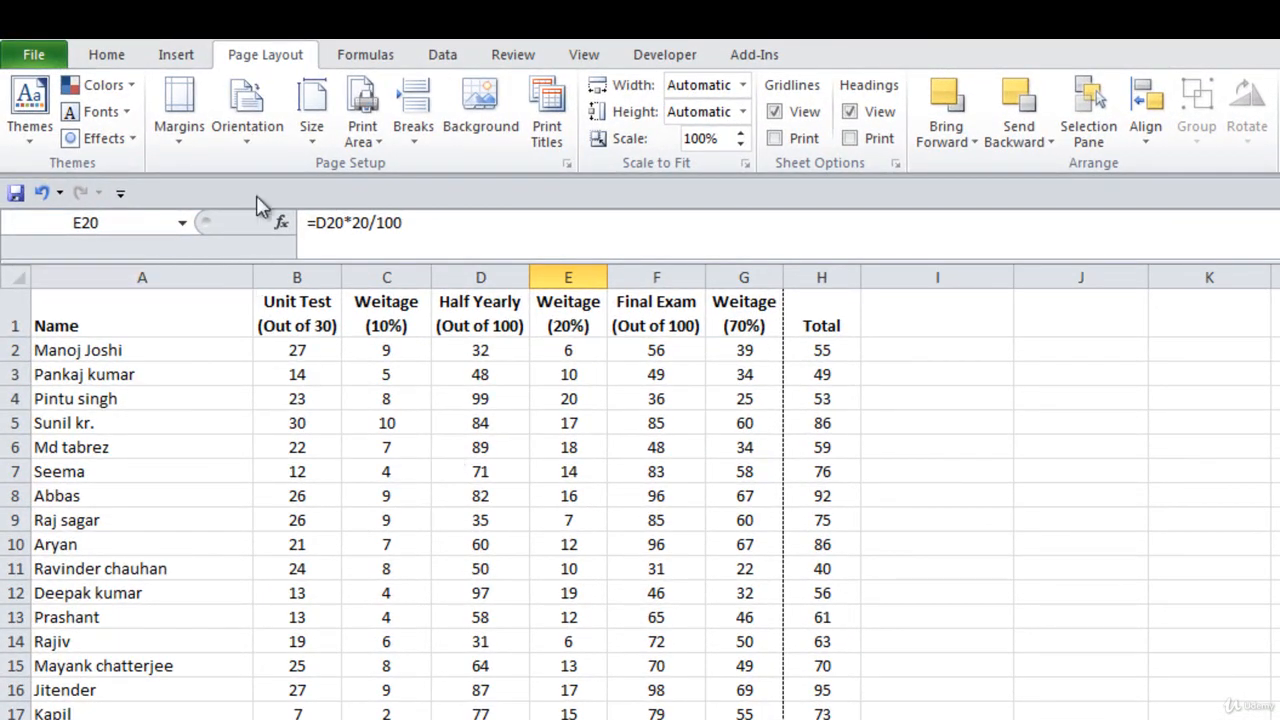
Choose Portrait as the page orientation and check the sheet in the print preview
click(248, 135)
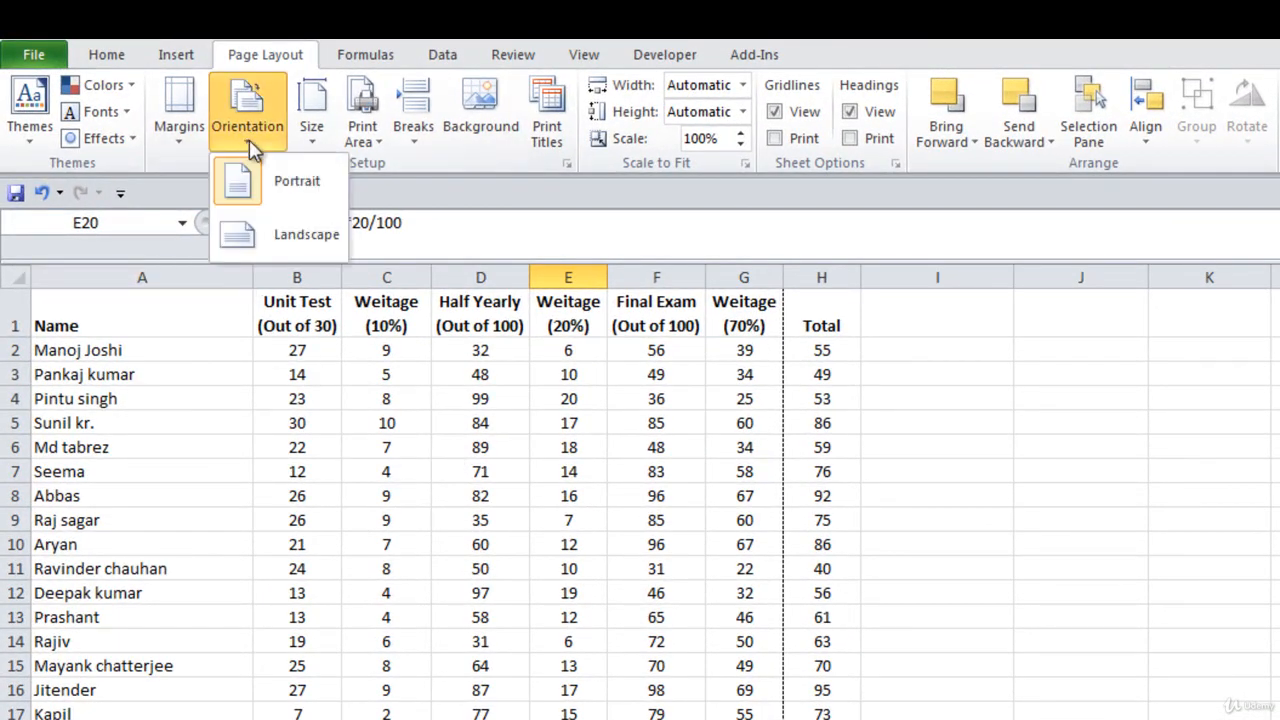
click(288, 195)
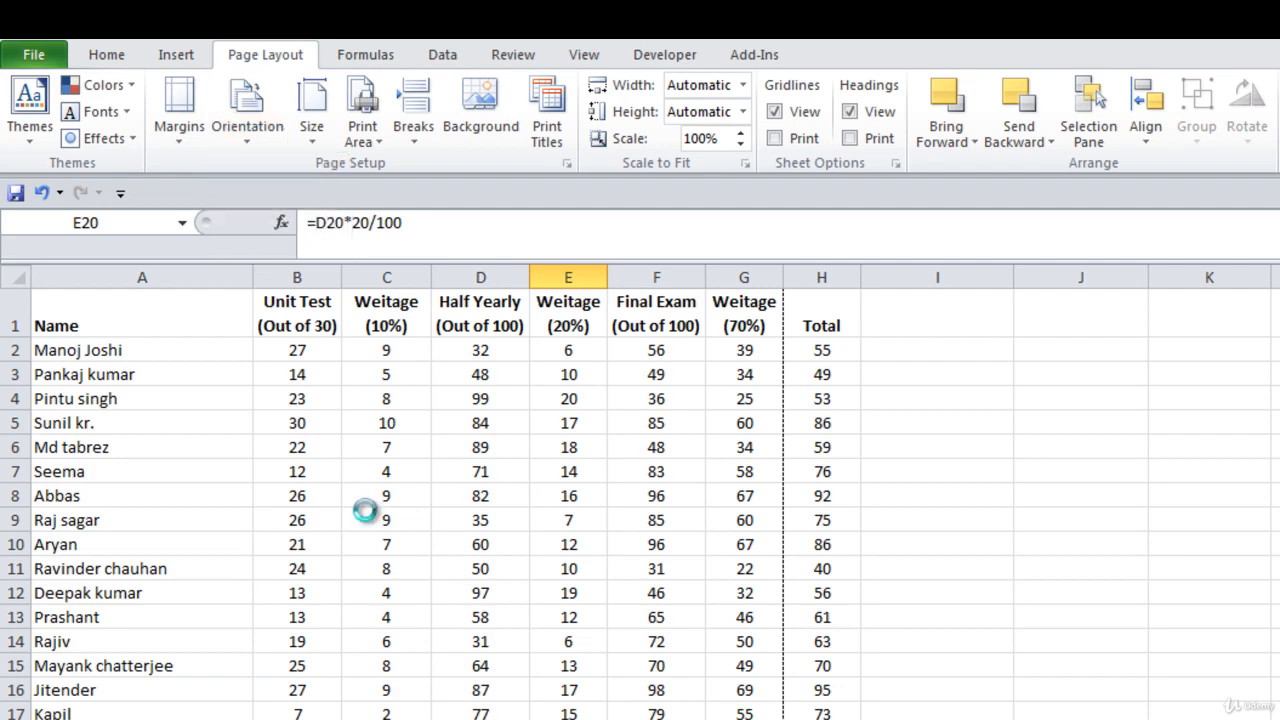
key(ctrl+p)
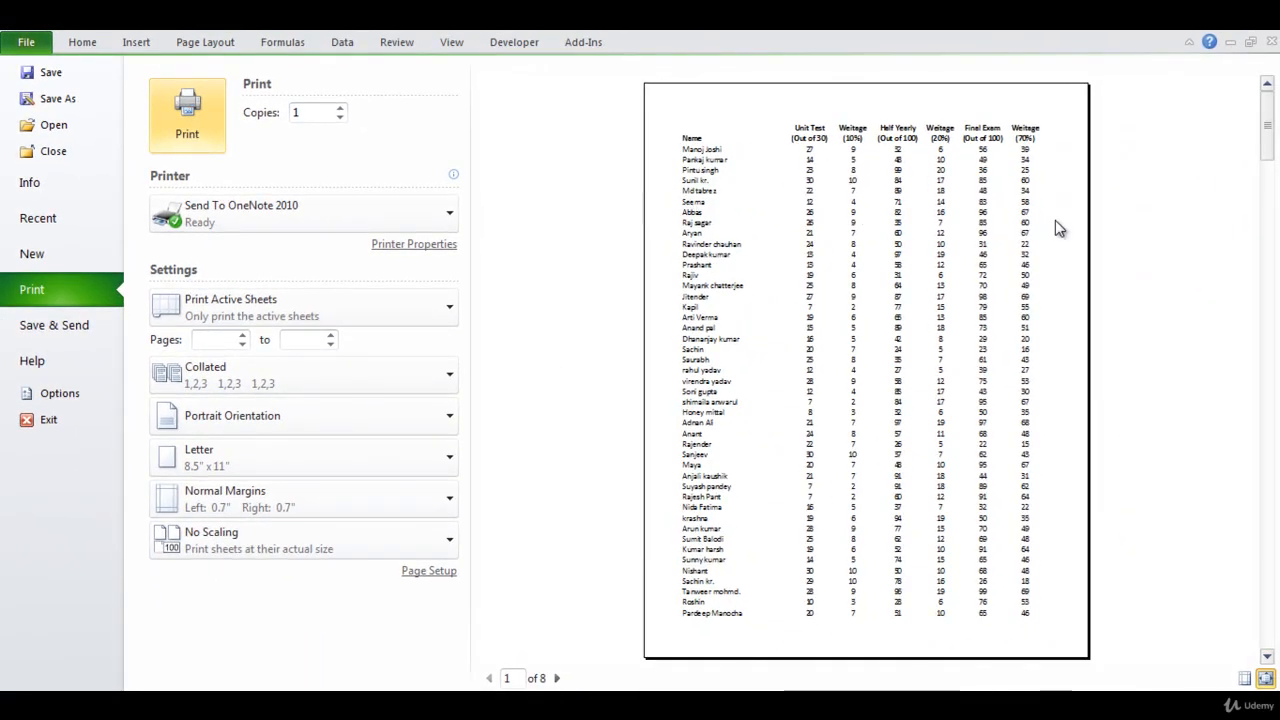
key(Escape)
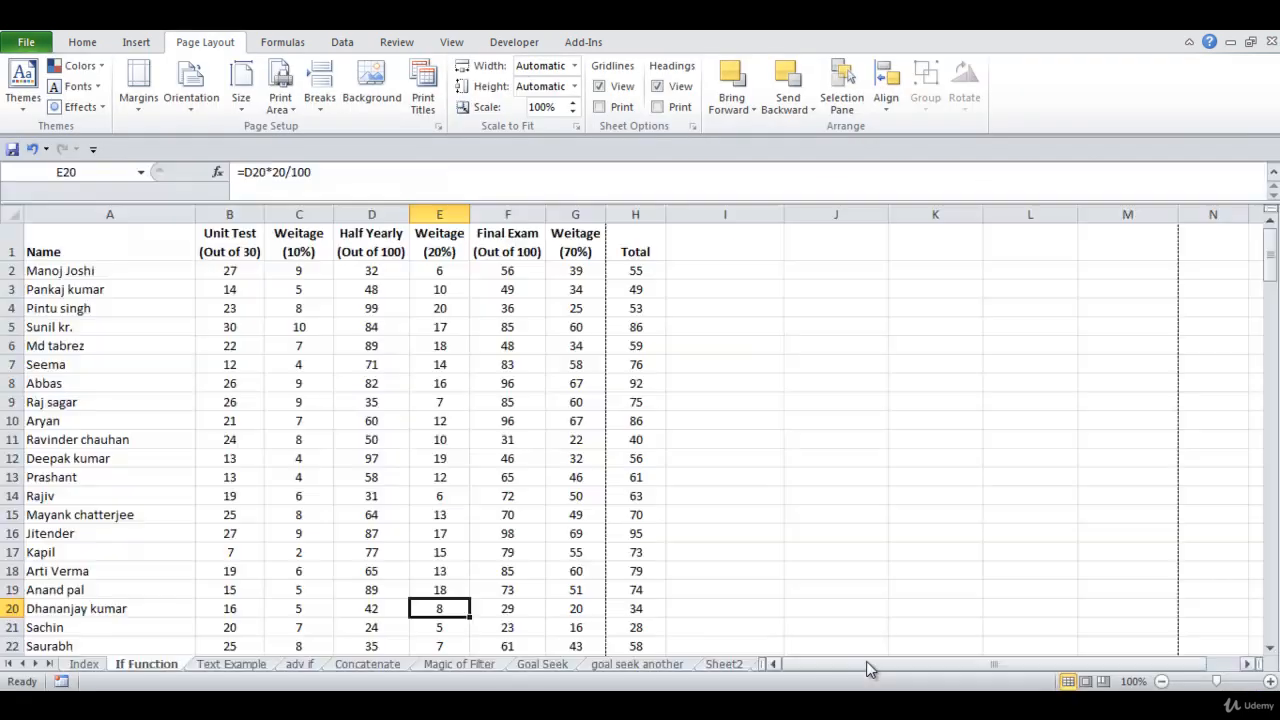
Set the sheet's page orientation to Landscape
click(193, 104)
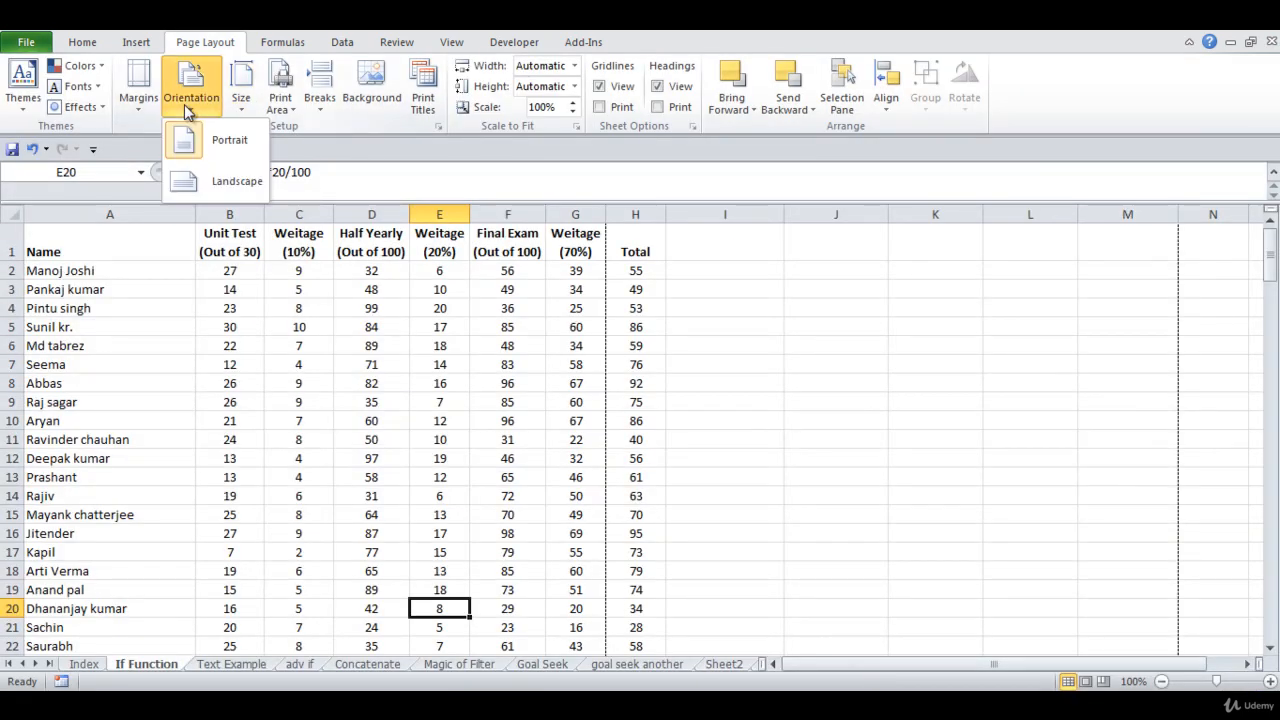
click(234, 184)
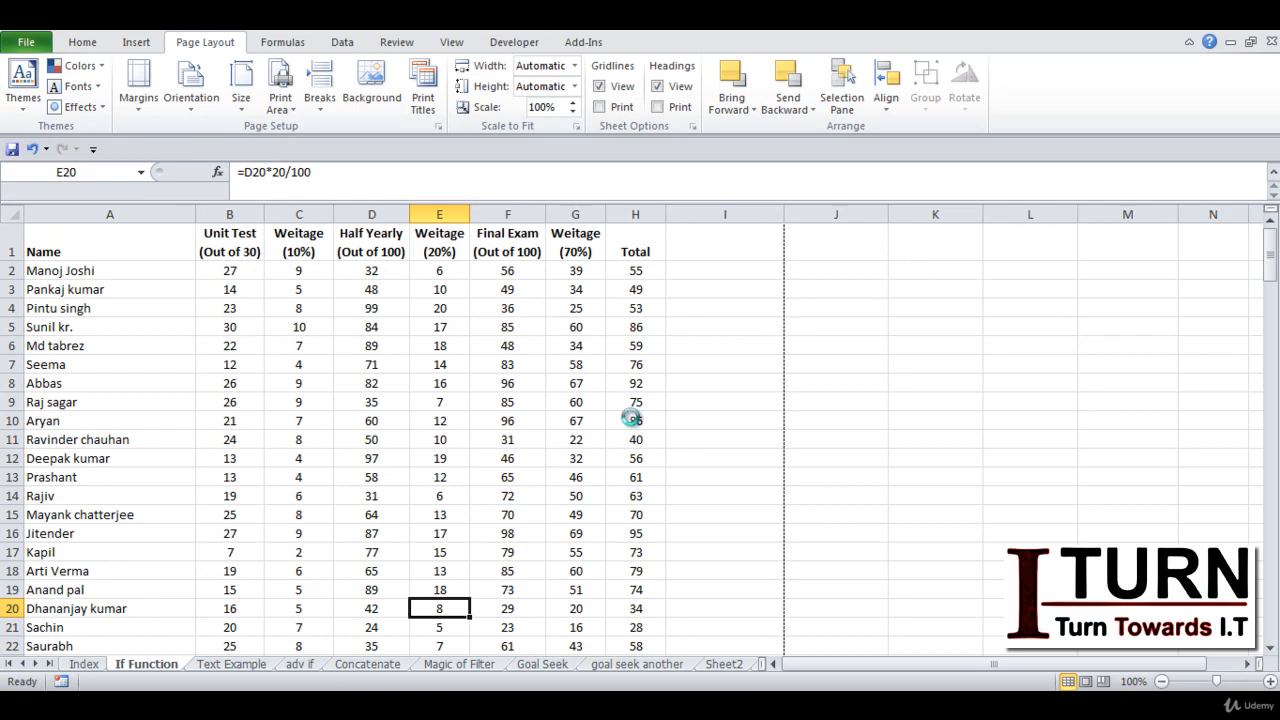
Check the landscape layout in the print preview and set the page orientation back to Portrait
key(ctrl+p)
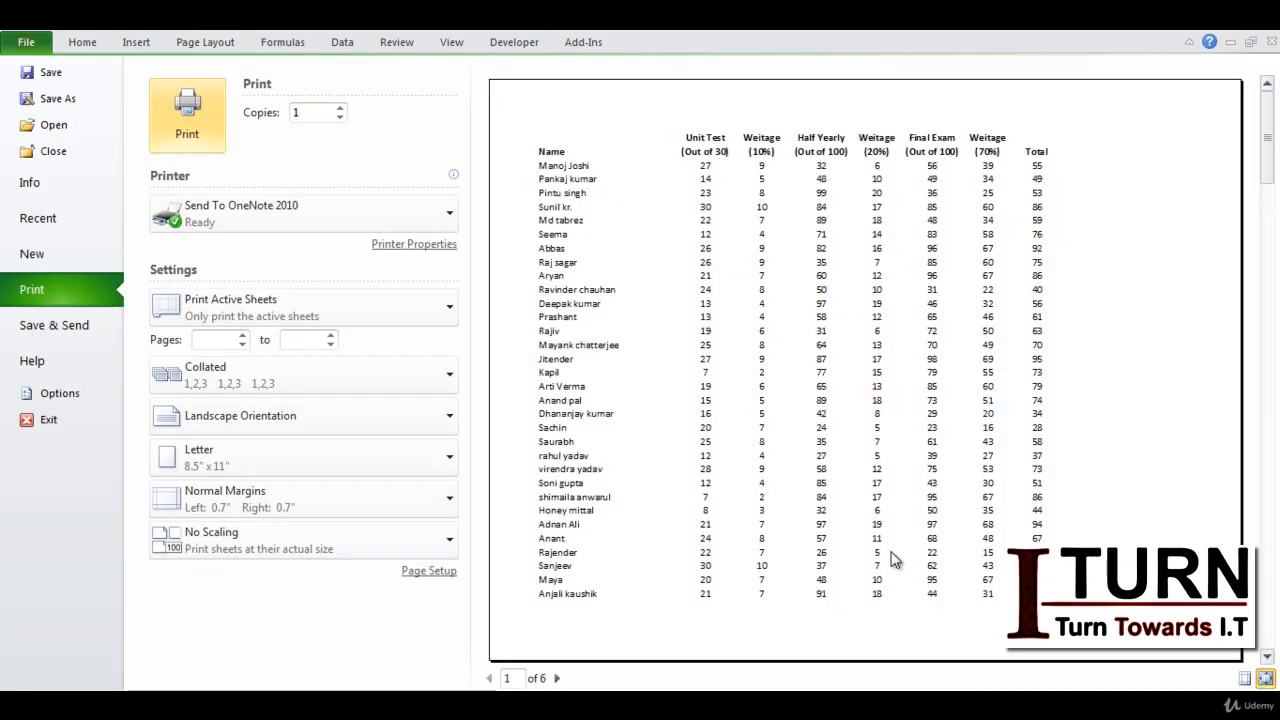
key(Escape)
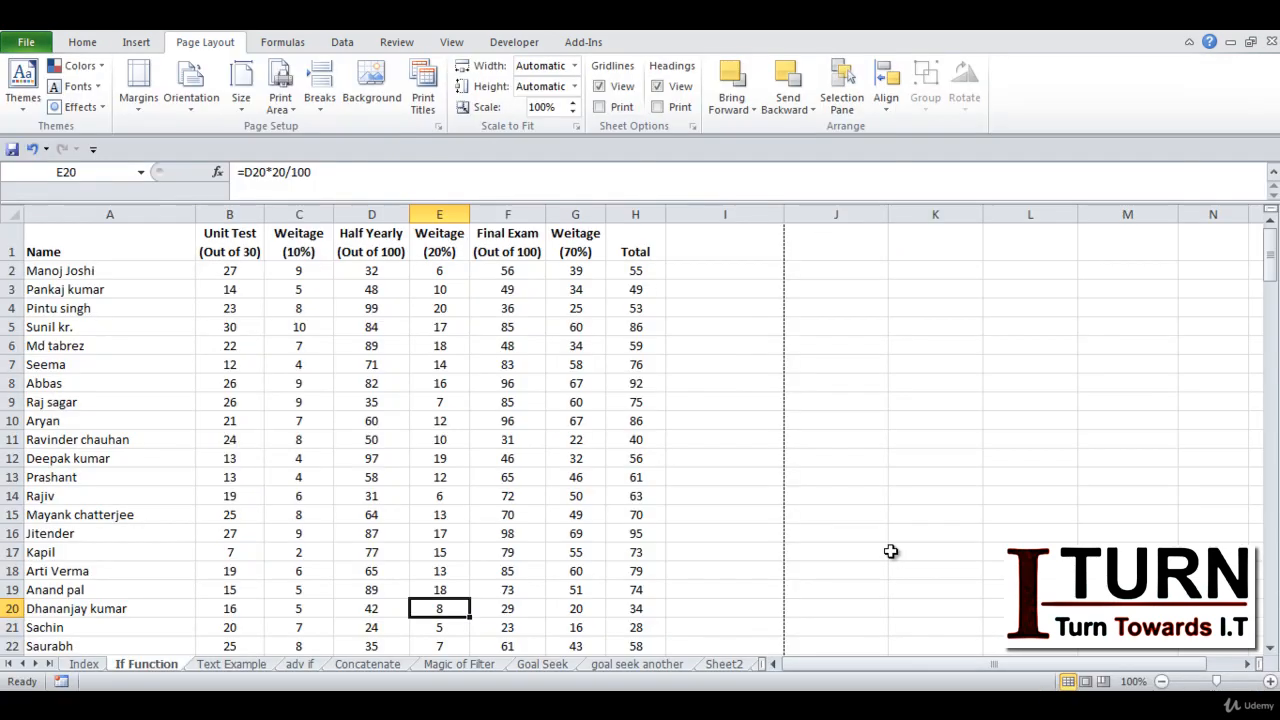
click(186, 112)
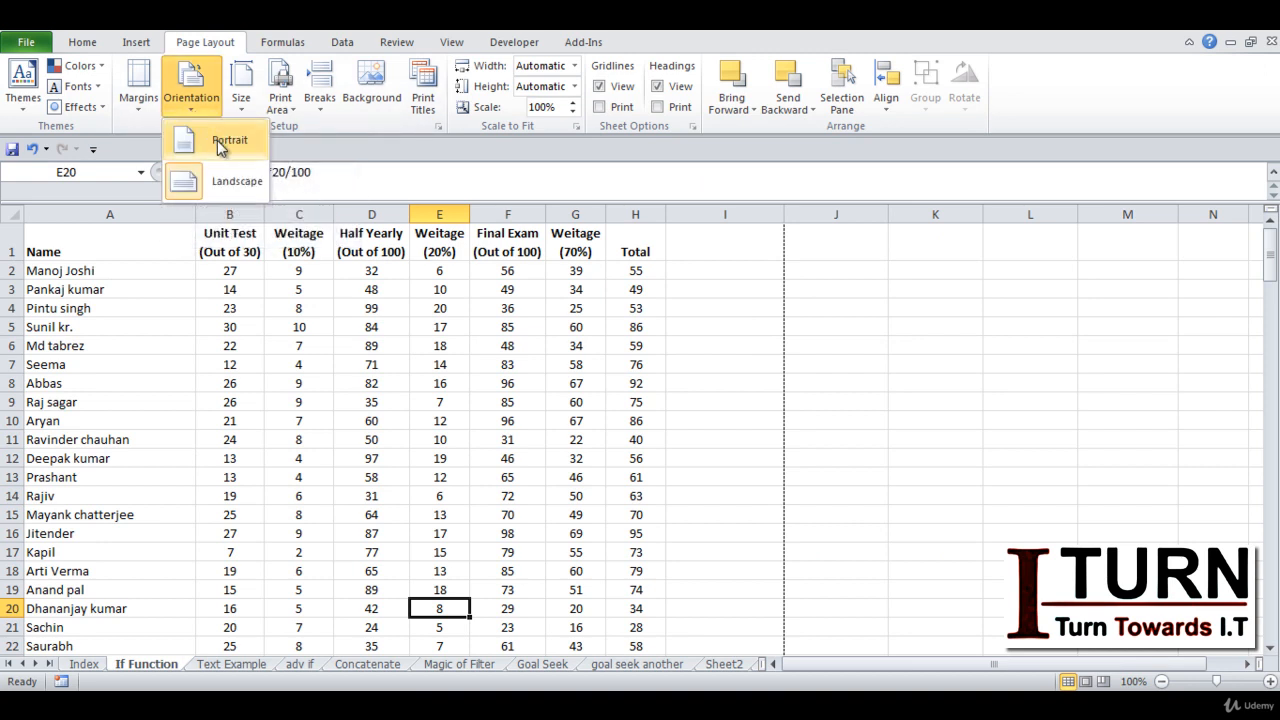
click(230, 181)
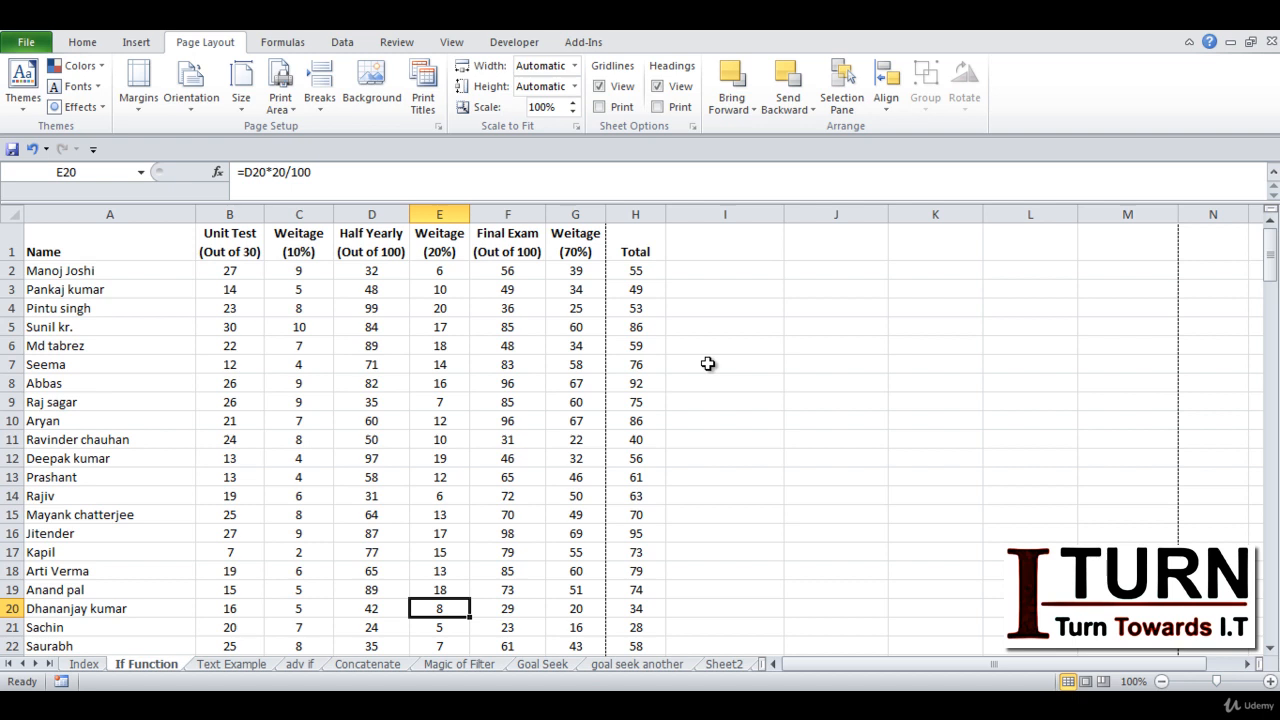
Try the A3 paper size in the print preview and set the paper size back to Letter
click(243, 112)
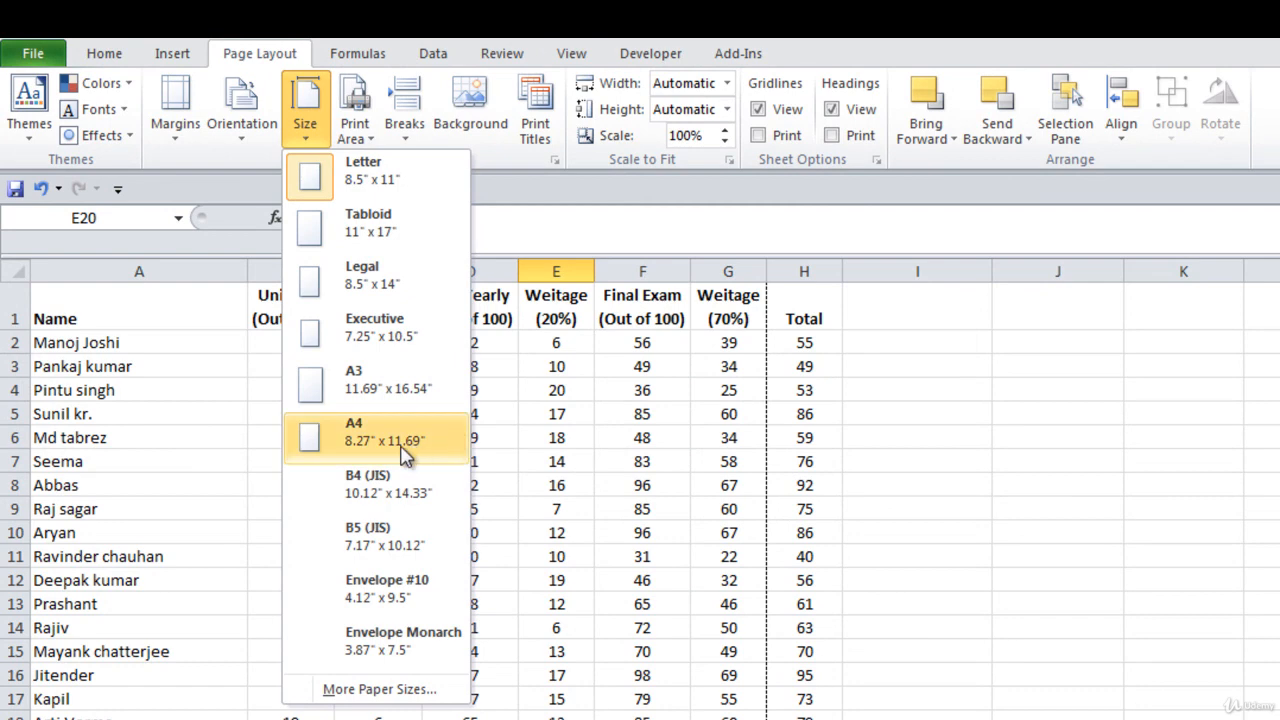
click(393, 405)
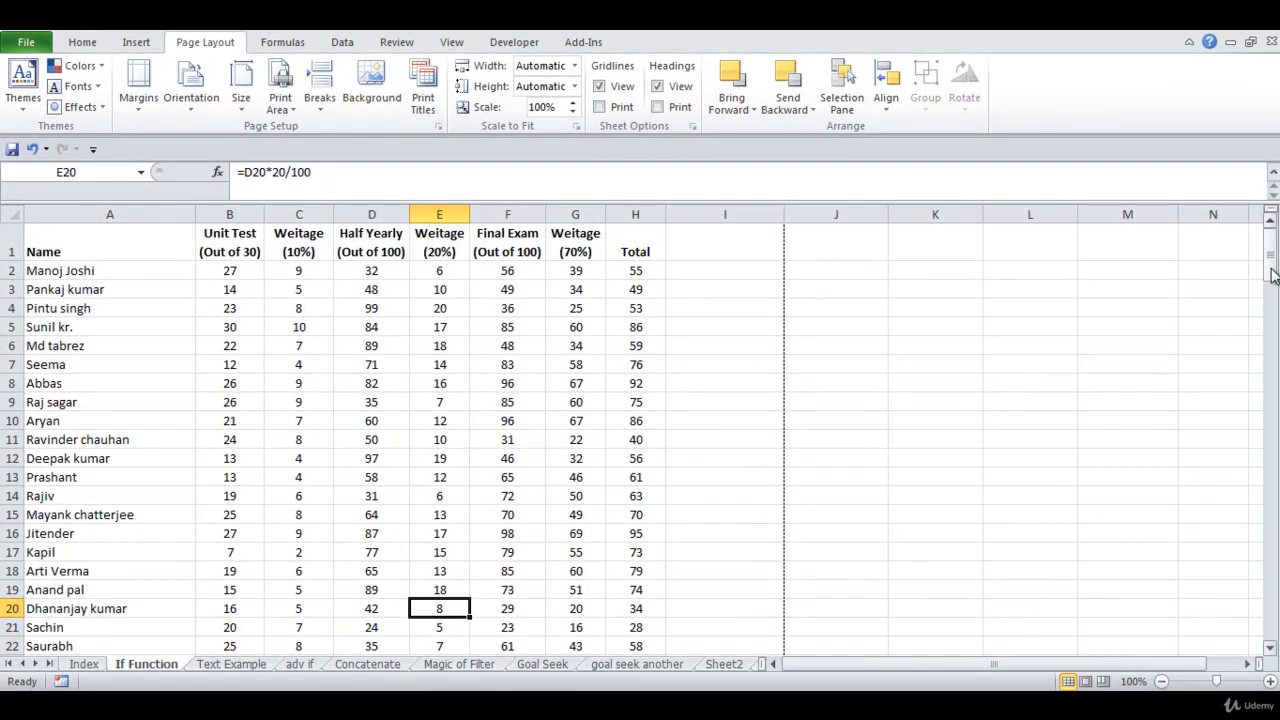
drag(1268, 264, 1250, 245)
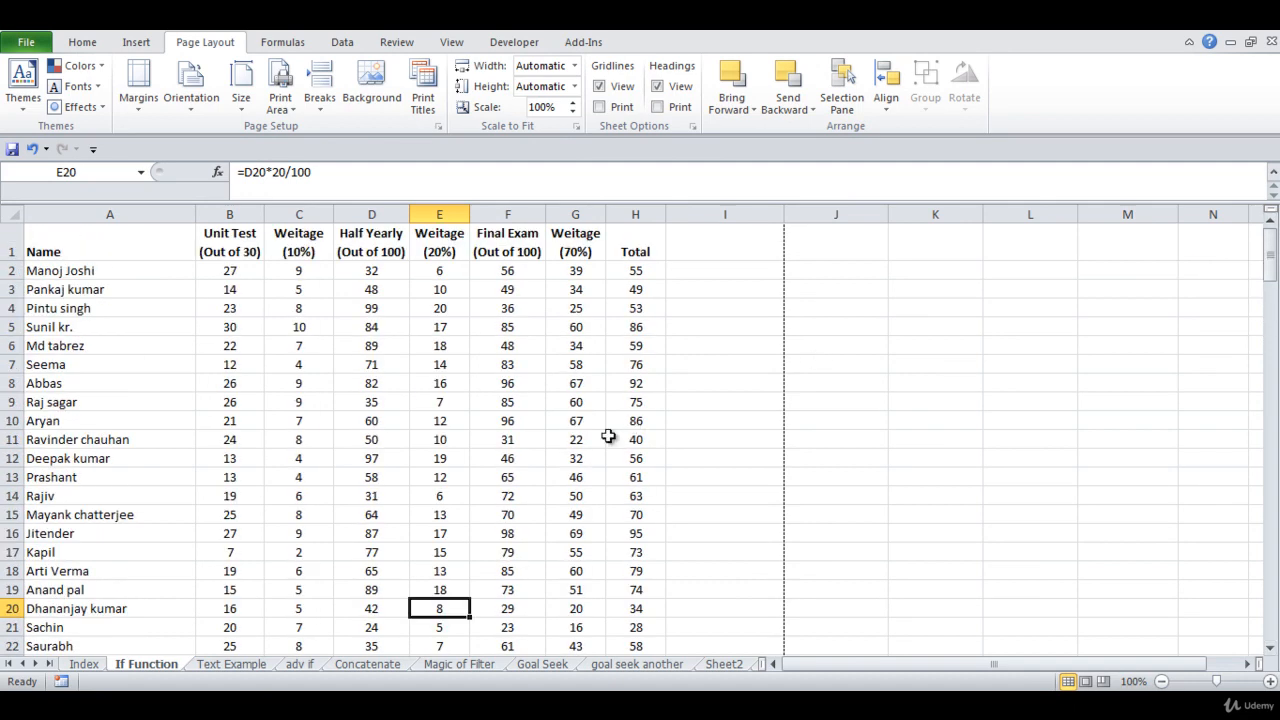
key(ctrl+p)
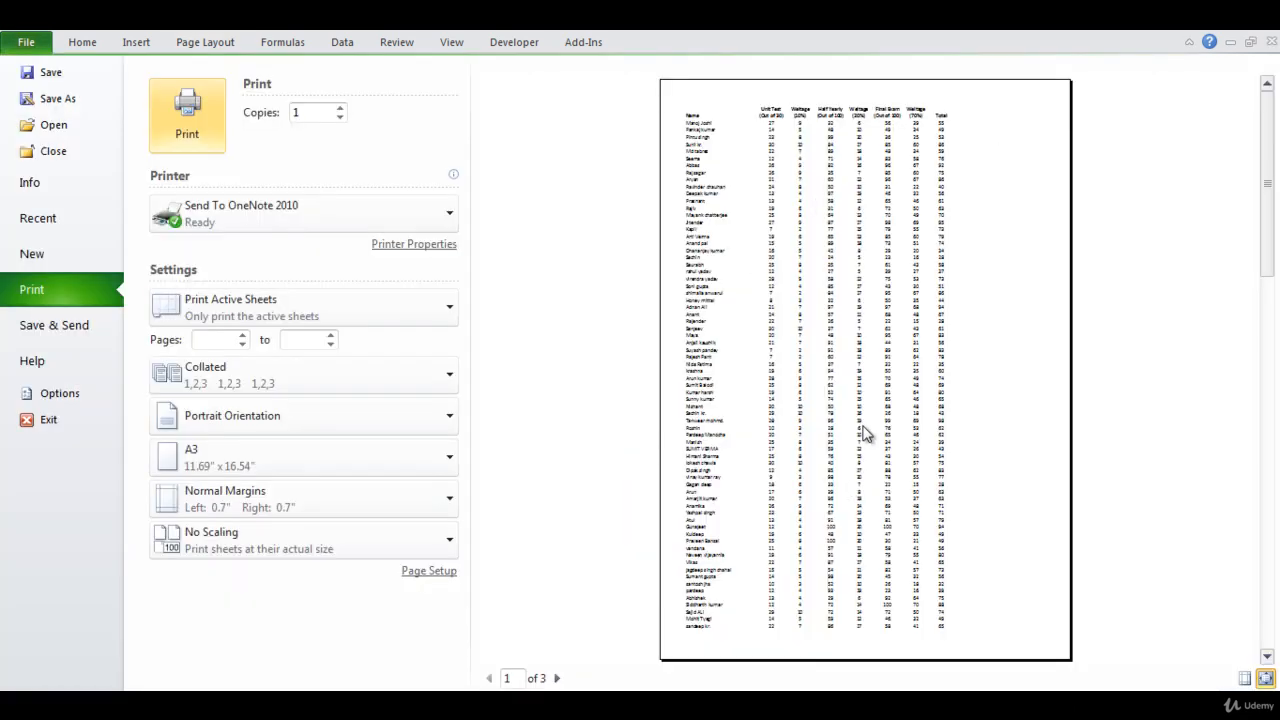
key(Escape)
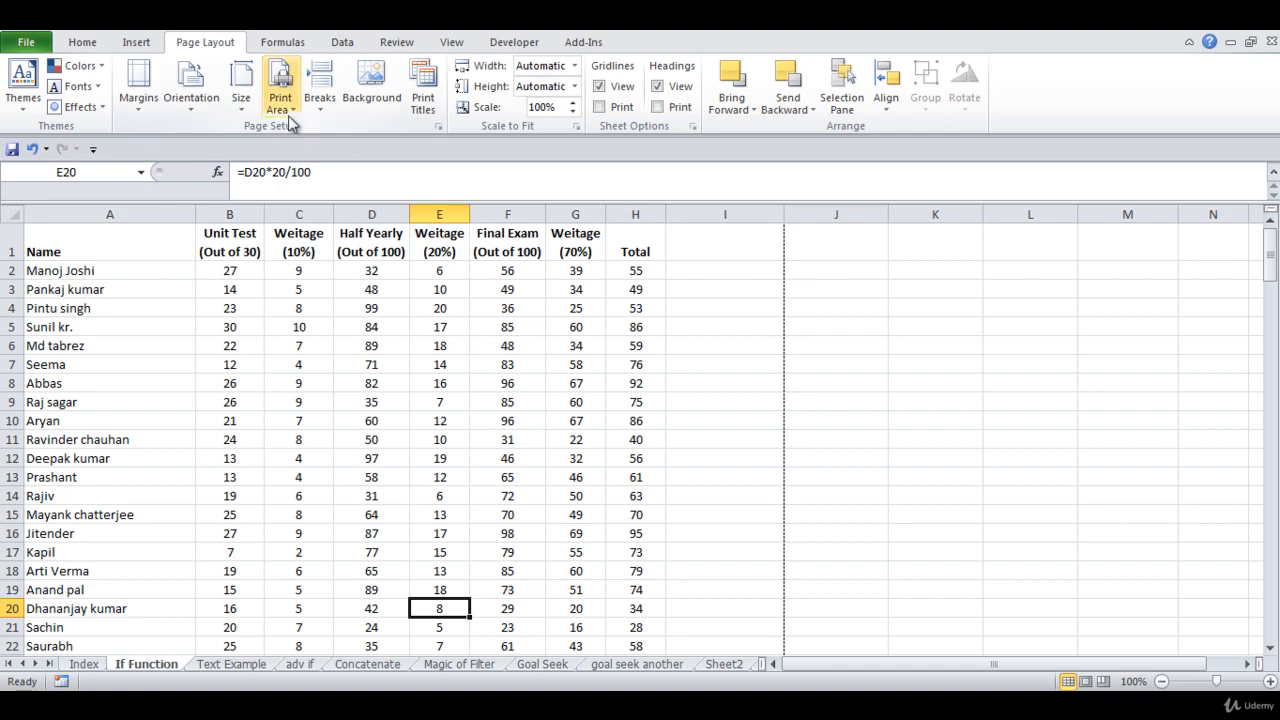
click(241, 100)
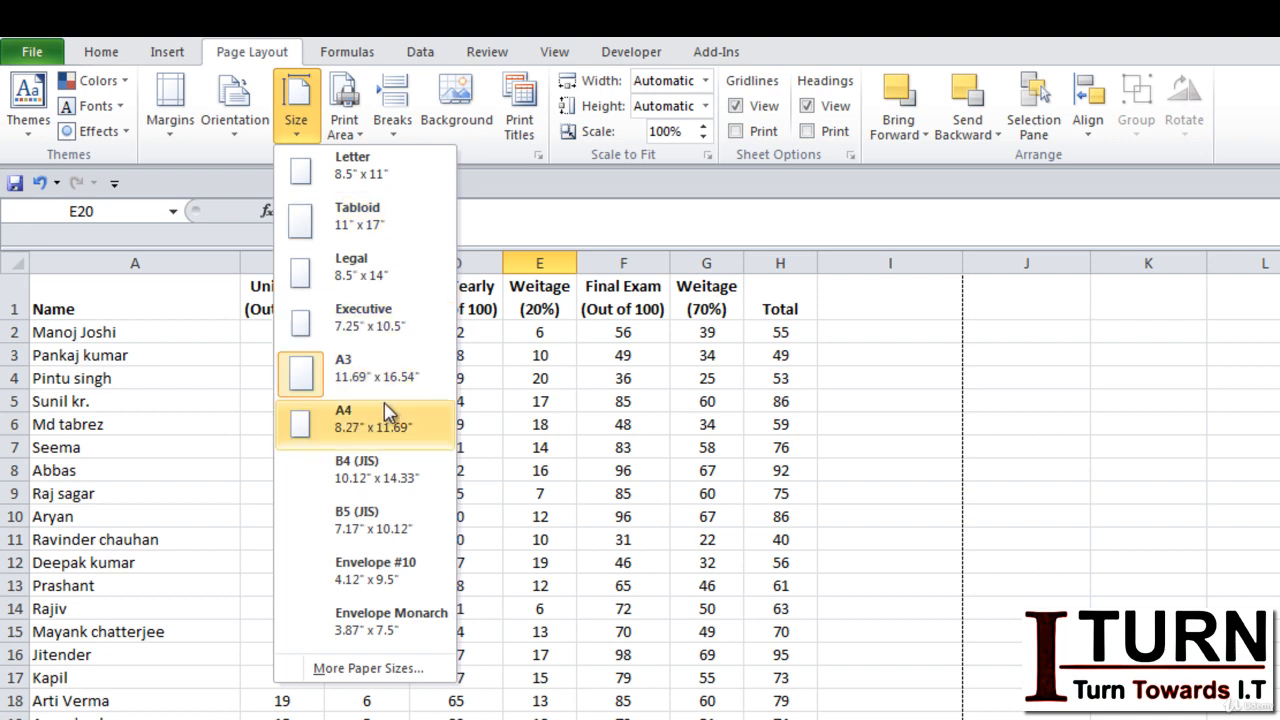
click(366, 177)
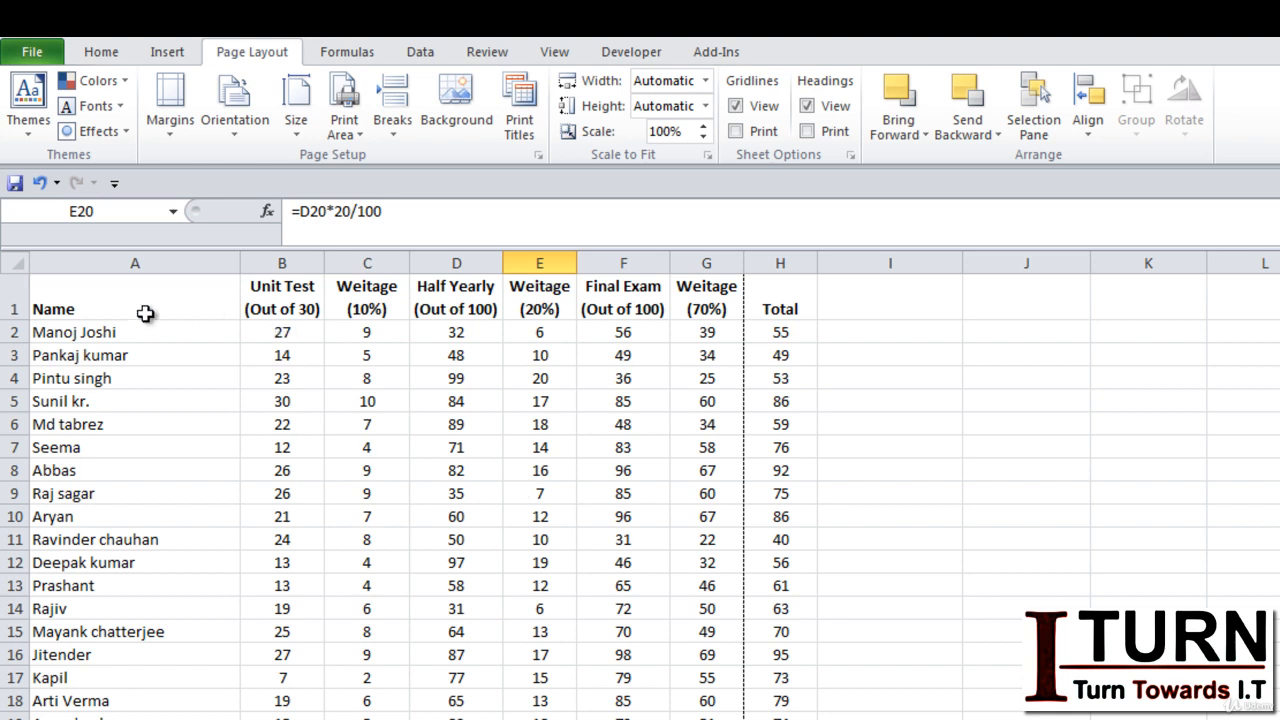
Set cells A1:F17 as the print area and check it in the print preview
drag(120, 307, 623, 677)
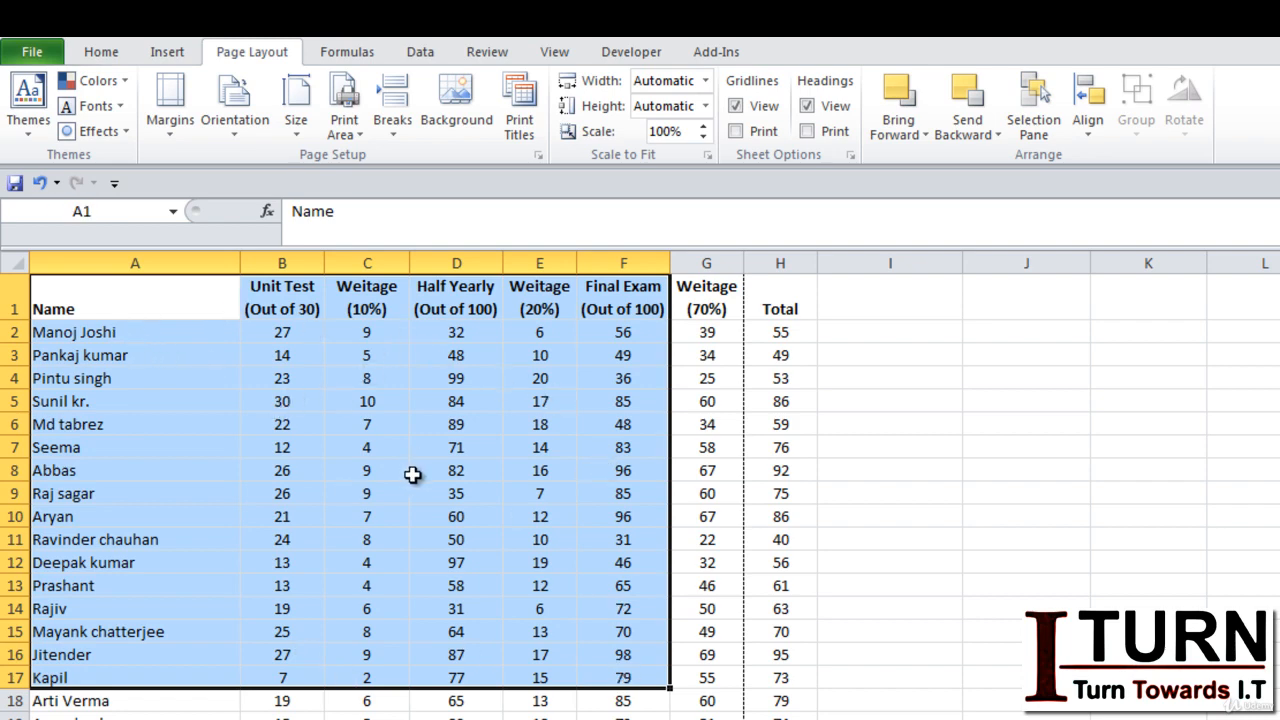
click(344, 128)
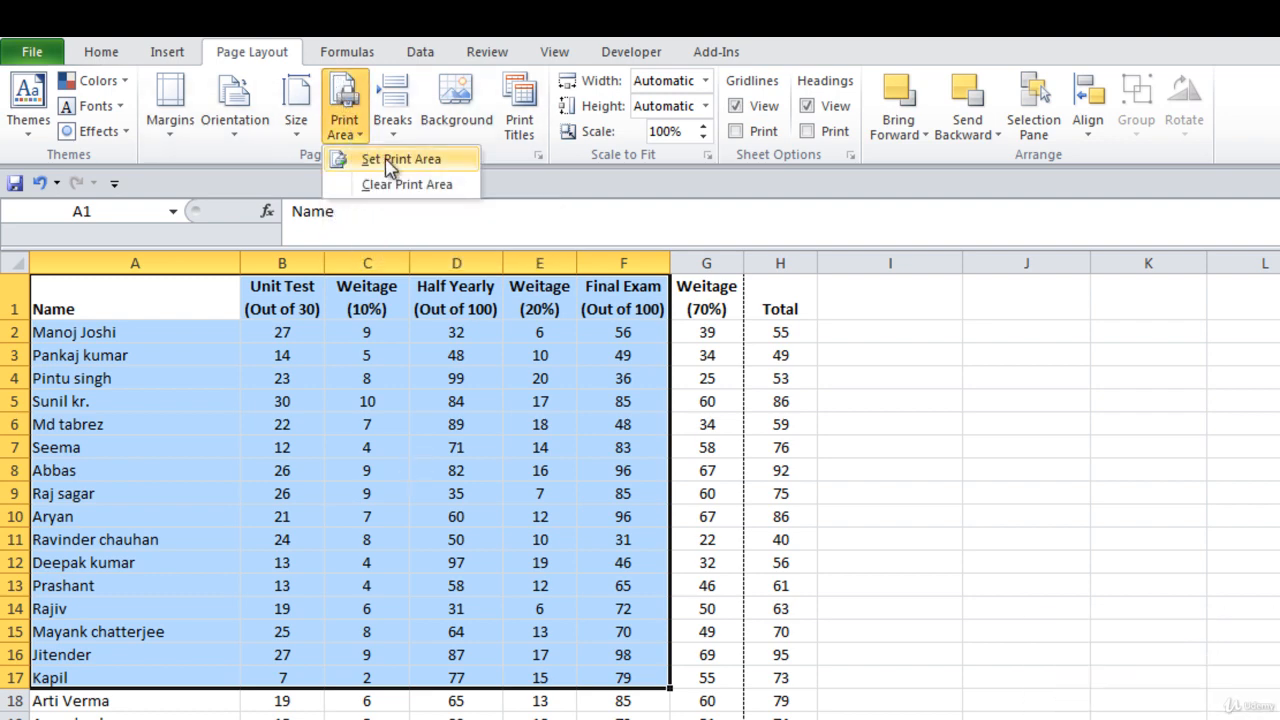
click(385, 159)
click(738, 627)
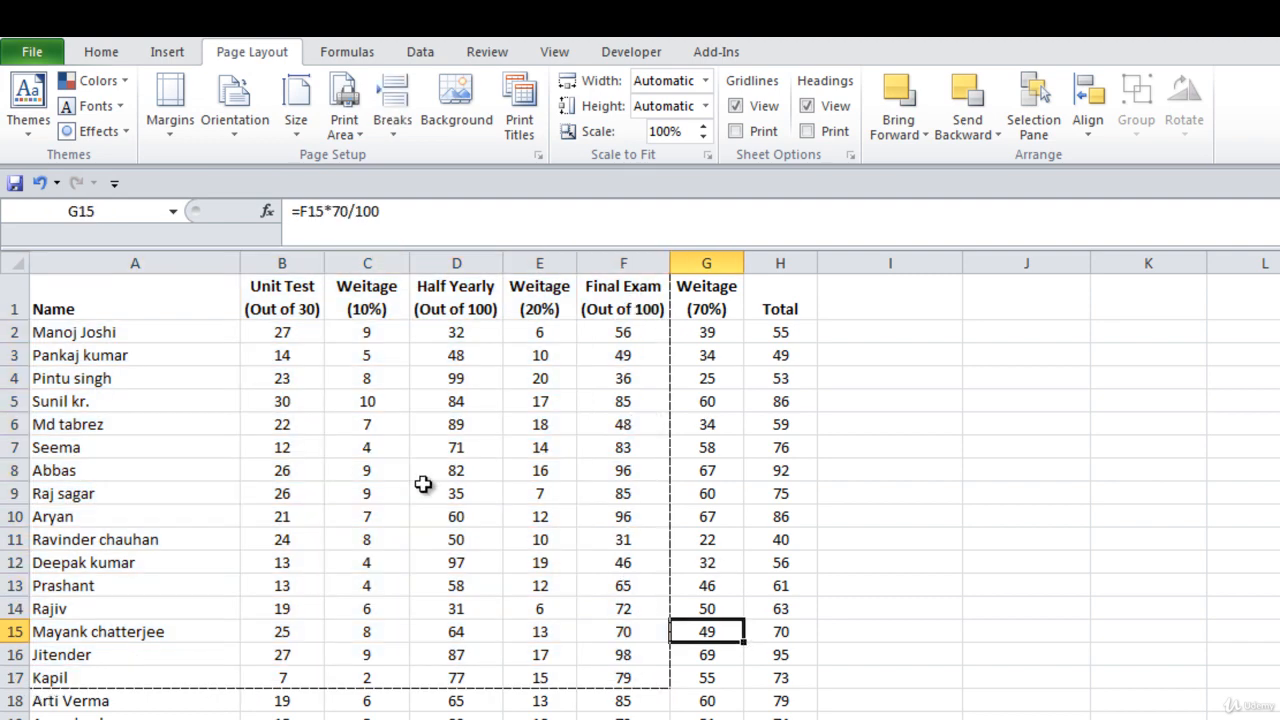
key(ctrl+p)
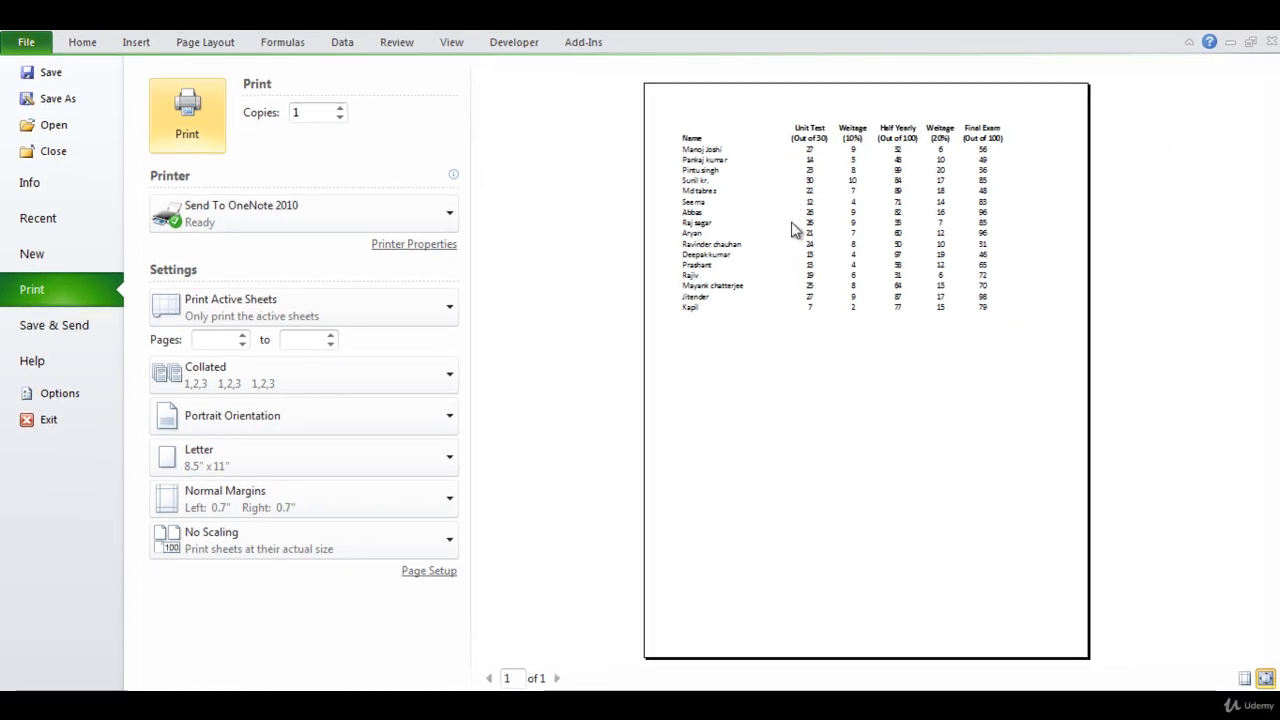
key(Escape)
Add cells A36:F53 to the existing print area
click(100, 590)
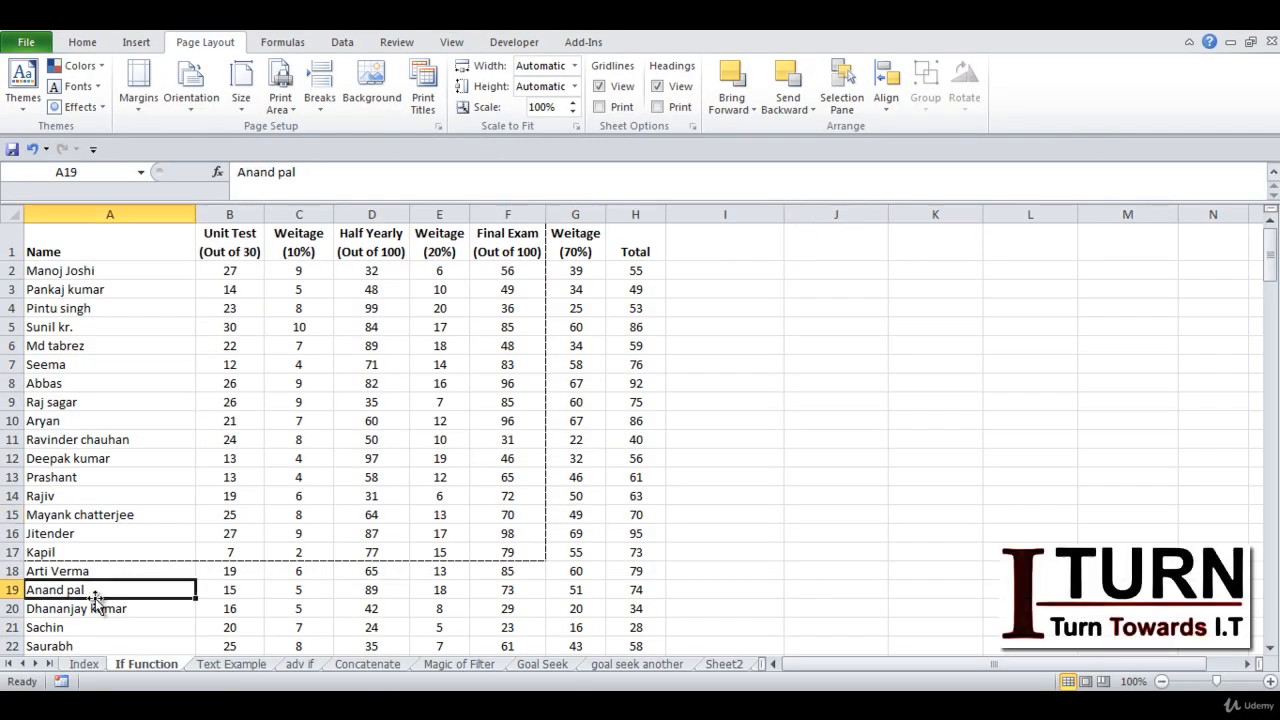
key(Down)
key(Down)
key(Down)
key(Down)
key(Down)
key(Down)
key(Down)
key(Down)
key(Down)
key(Down)
key(Down)
key(Down)
key(Down)
key(Down)
key(Down)
key(Down)
key(Down)
key(Down)
key(Down)
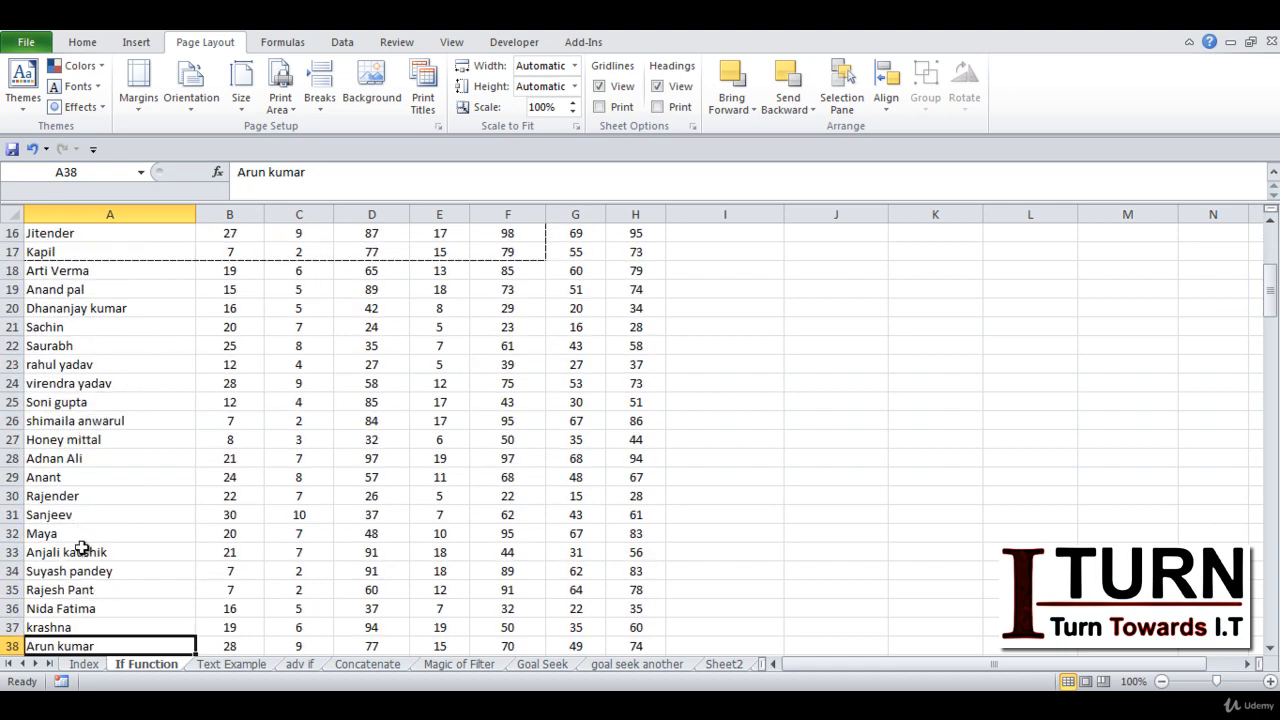
drag(71, 609, 522, 620)
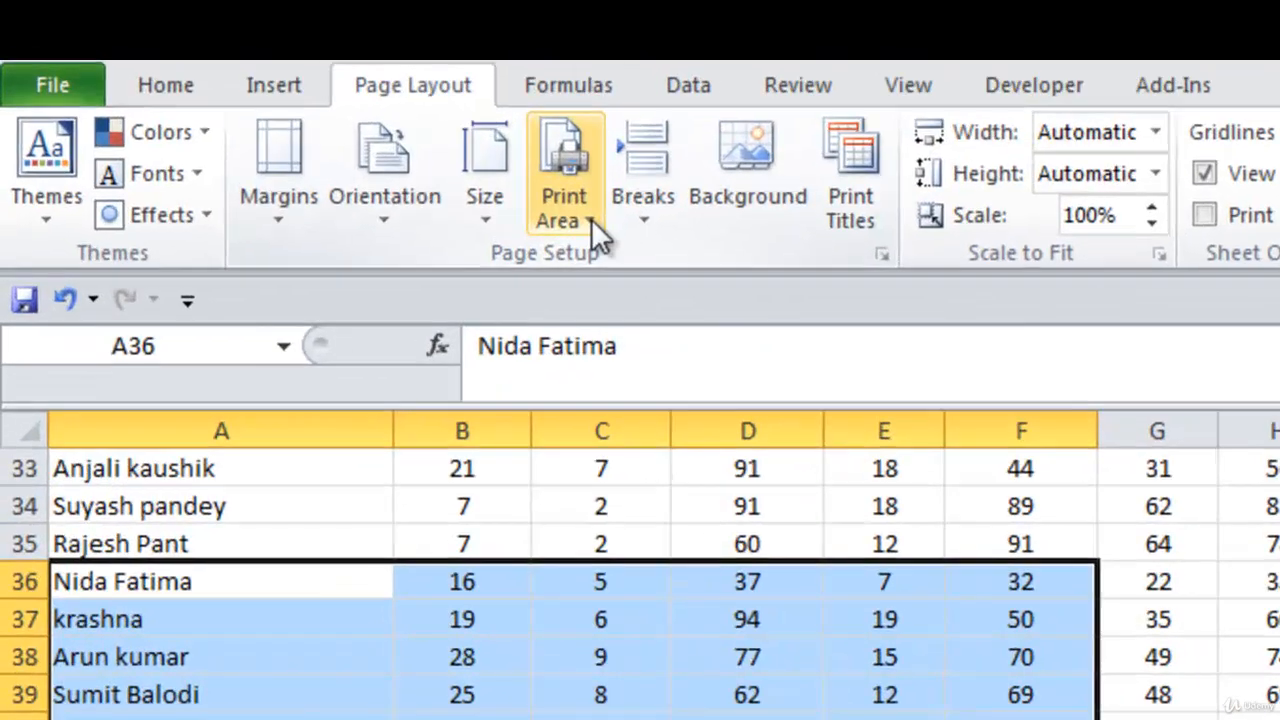
click(591, 218)
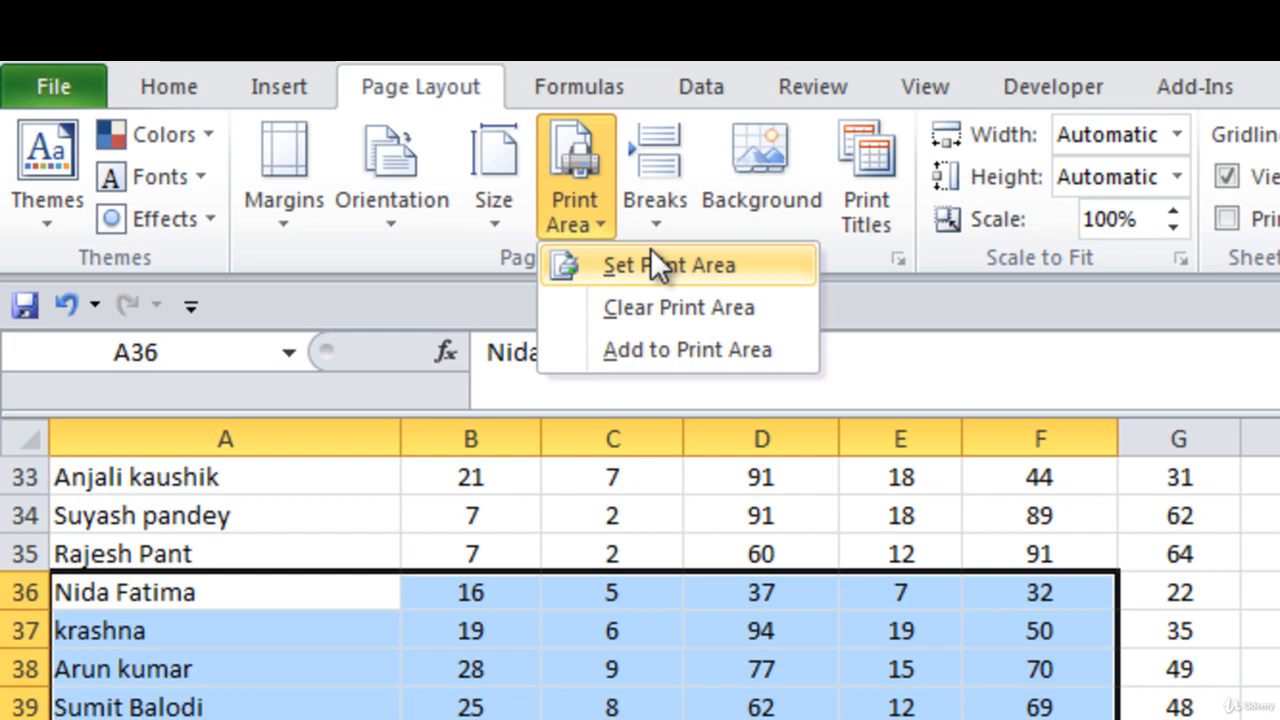
click(660, 350)
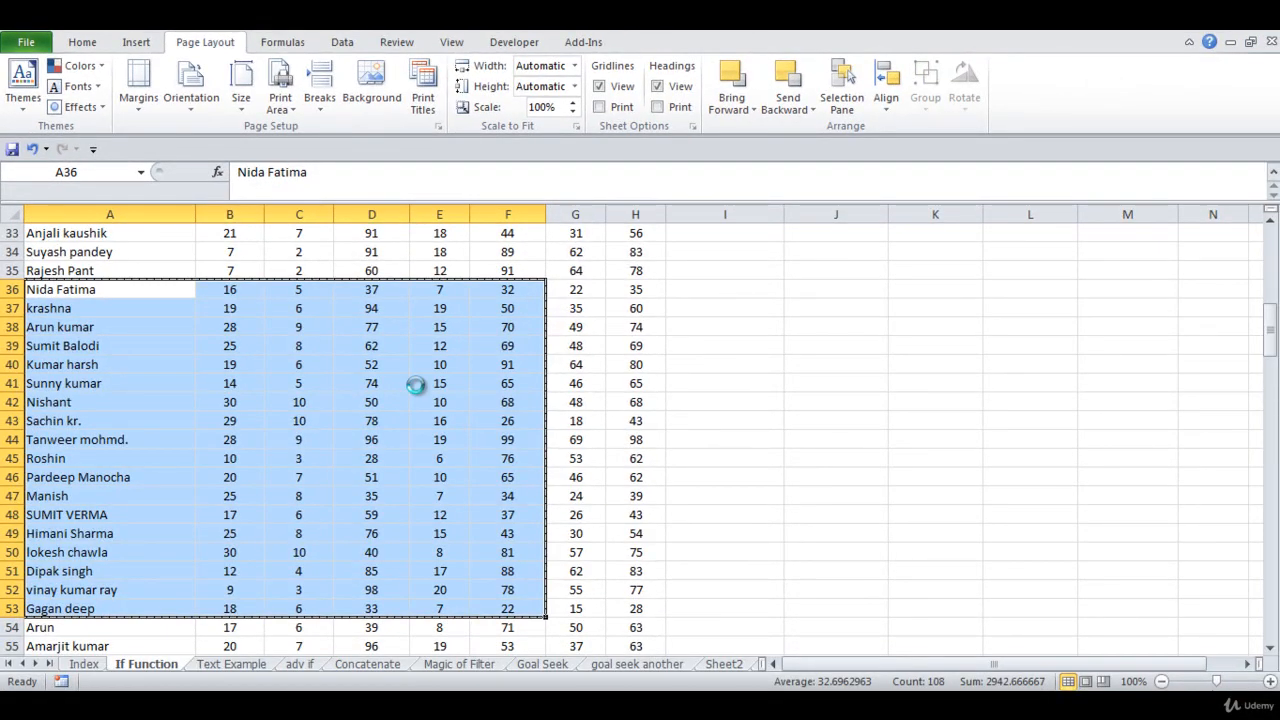
Check the pages of the extended print area in the print preview
key(ctrl+p)
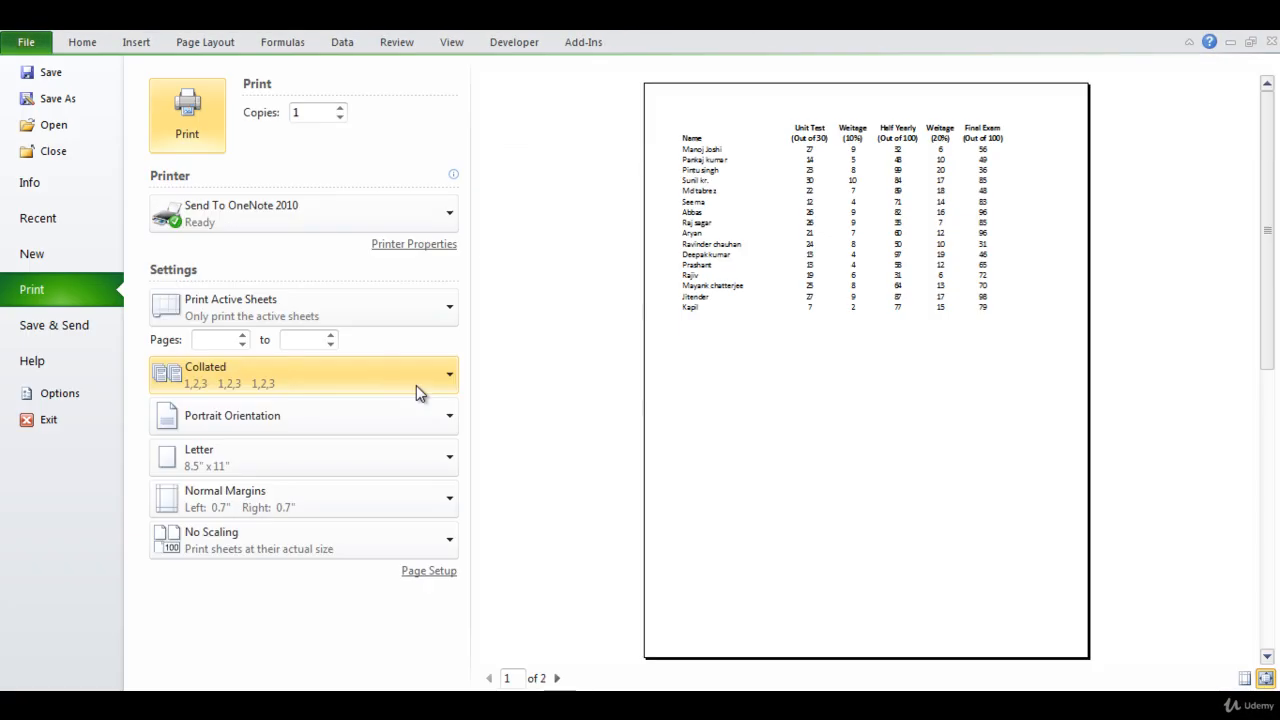
click(558, 678)
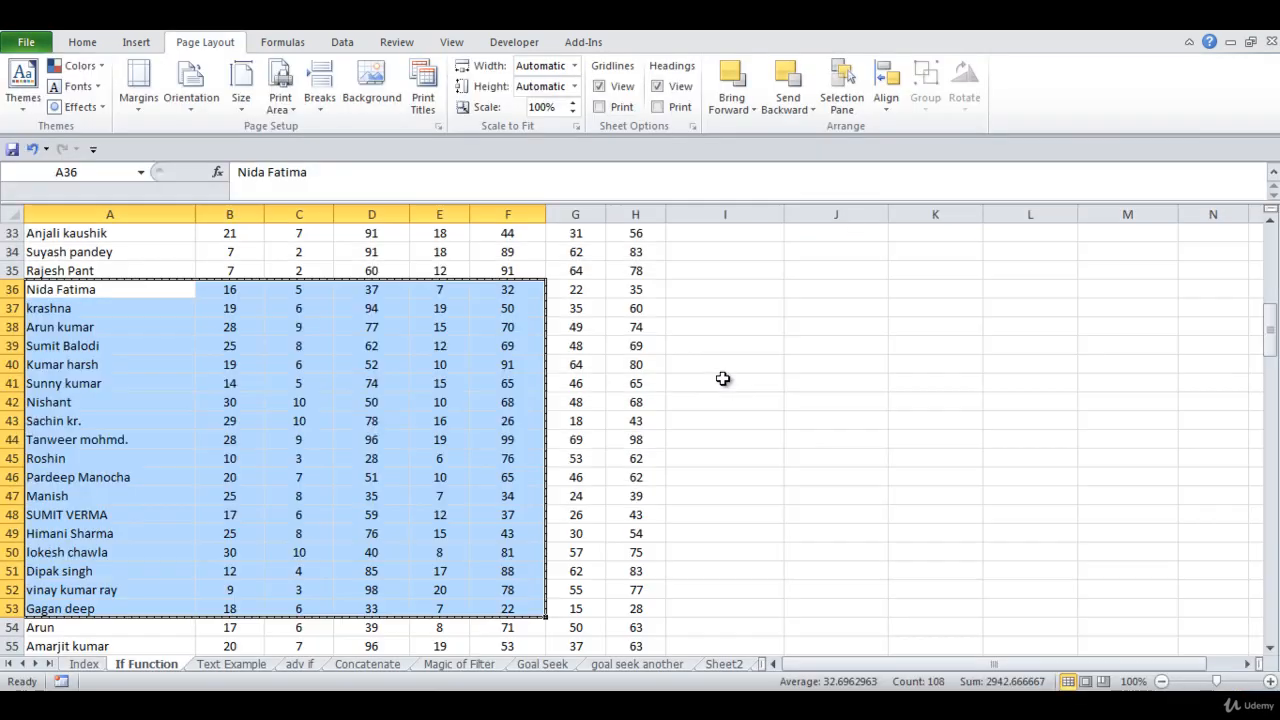
key(Escape)
Clear the sheet's print area
click(376, 263)
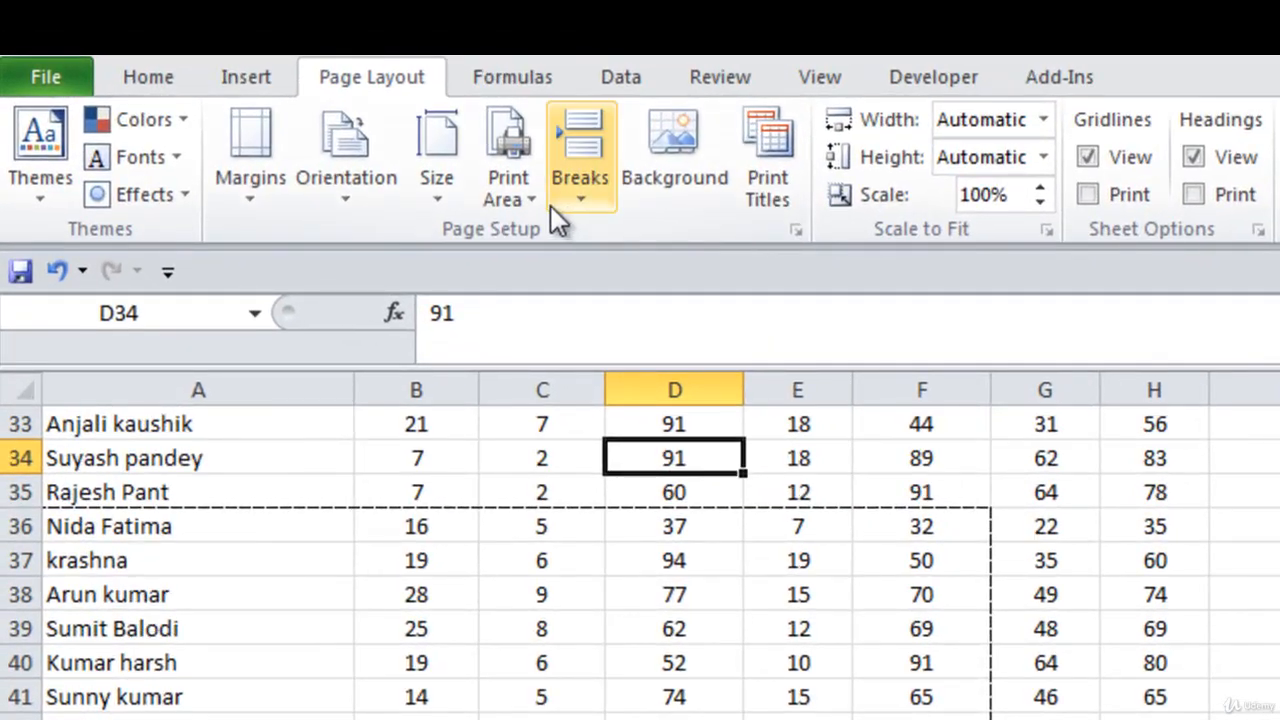
click(309, 115)
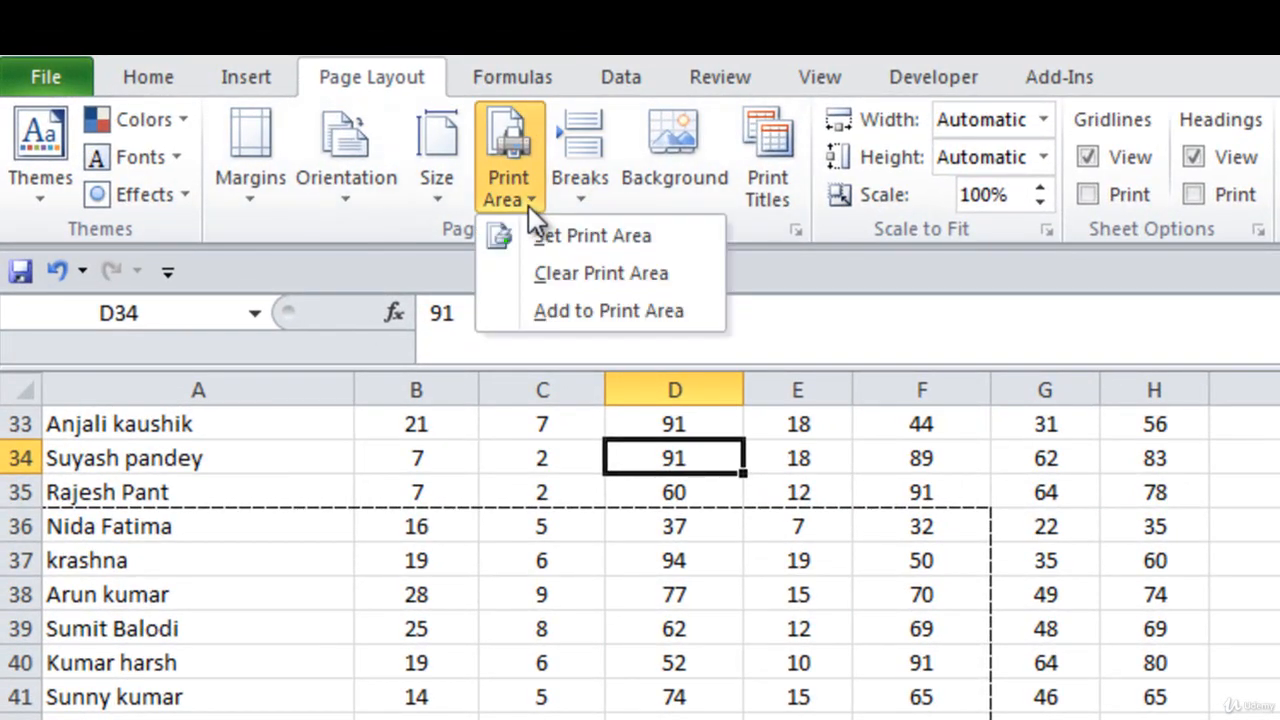
click(566, 270)
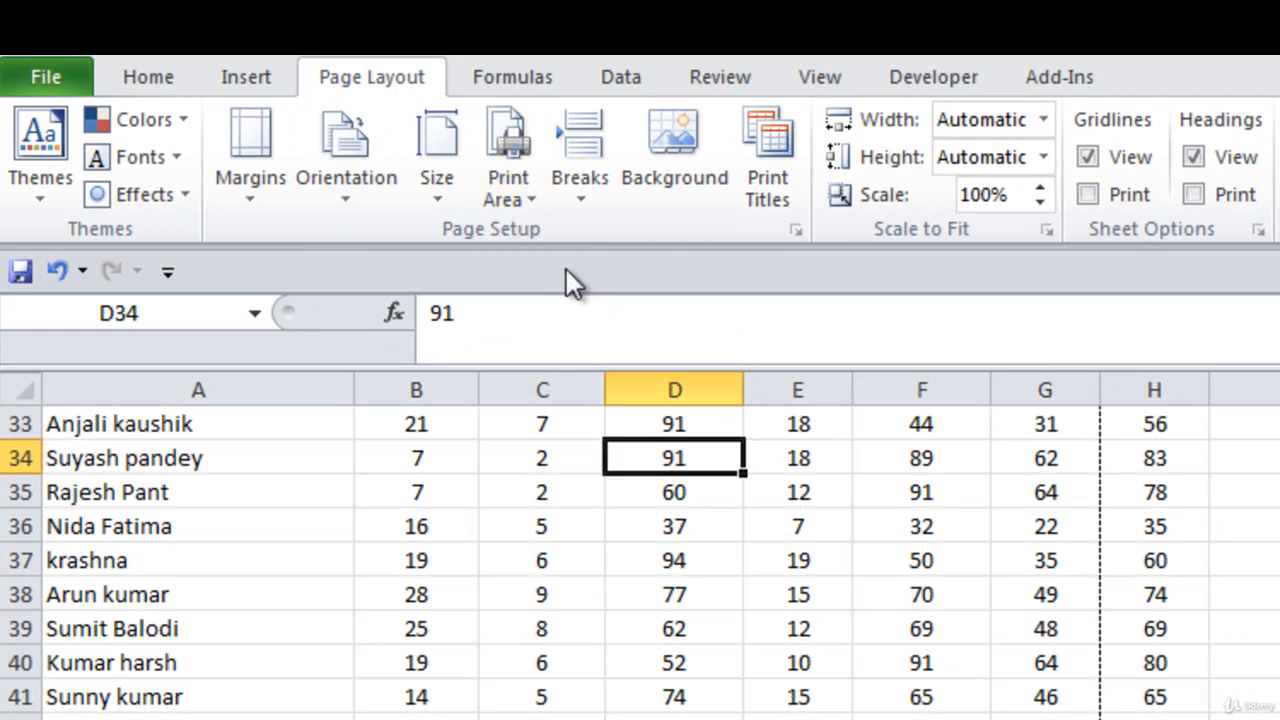
Examine where the automatic page breaks fall across the columns and down the rows of the marks sheet
click(527, 556)
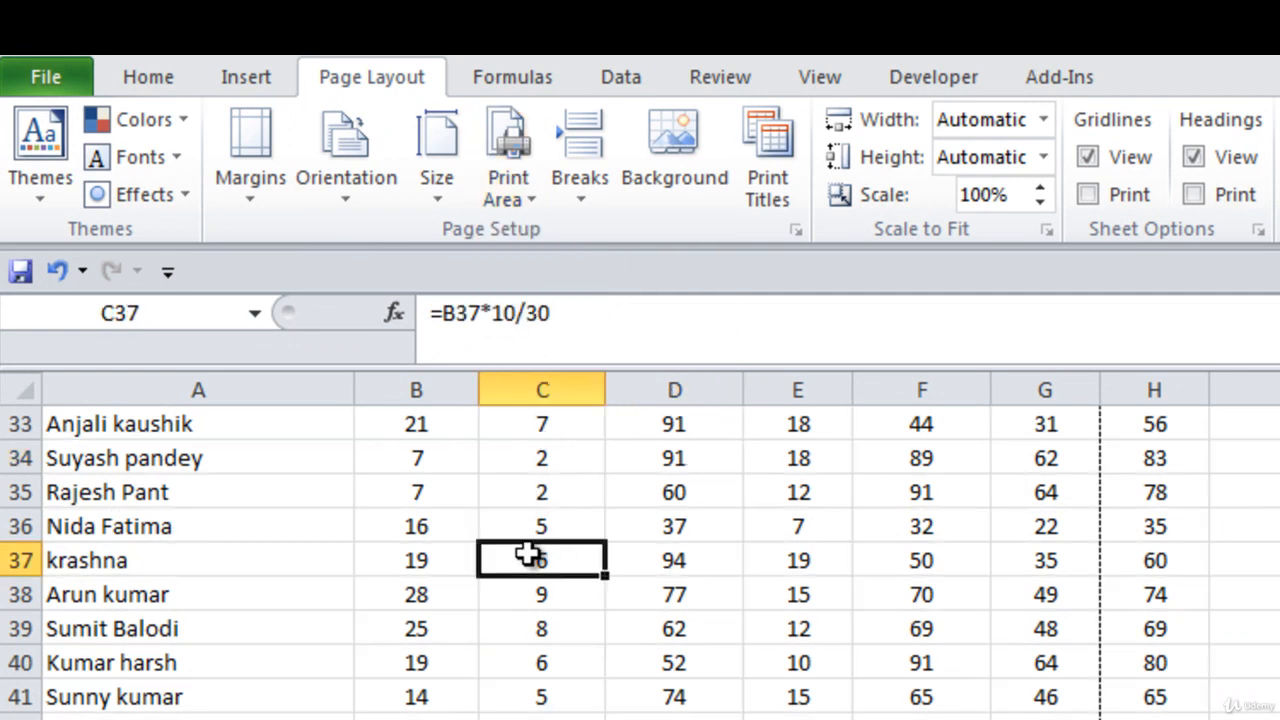
key(ctrl+Up)
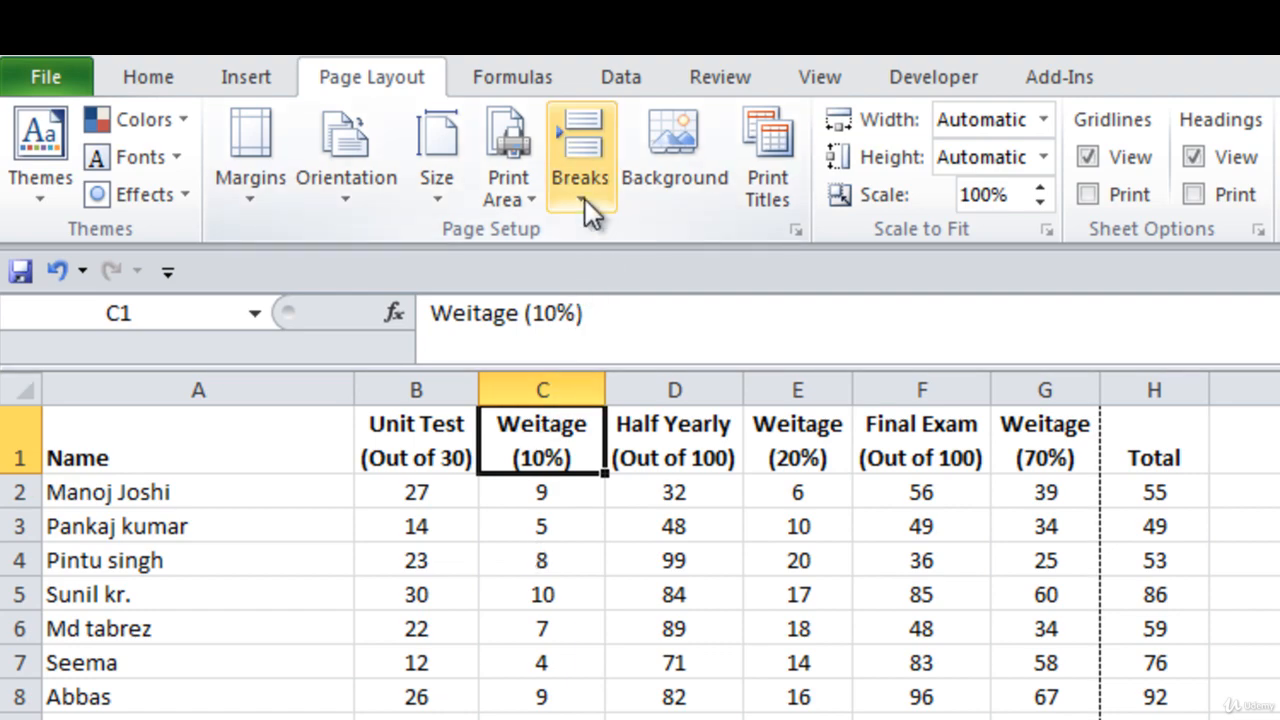
click(506, 646)
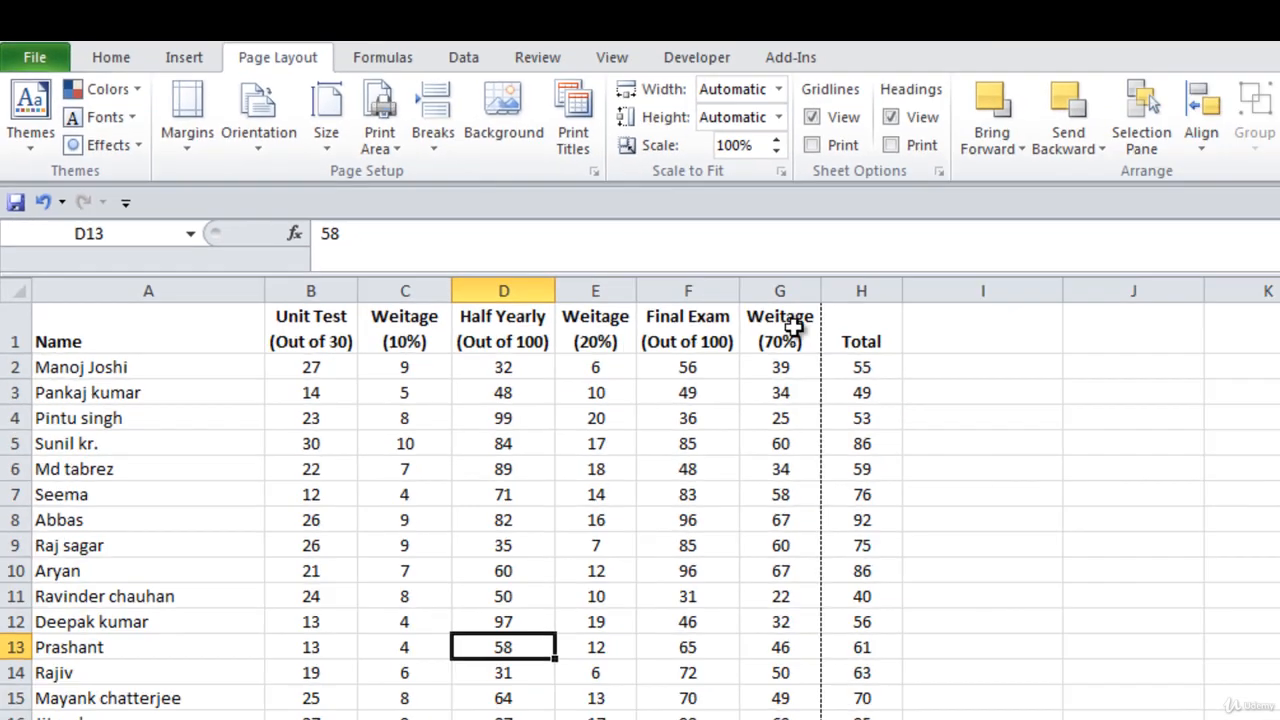
key(Down)
key(Down)
key(Down)
key(Down)
key(Down)
key(Down)
key(Down)
key(Down)
key(Down)
key(Down)
key(Down)
key(Down)
key(Down)
key(Down)
key(Down)
key(Down)
key(Down)
key(Down)
key(Down)
key(Down)
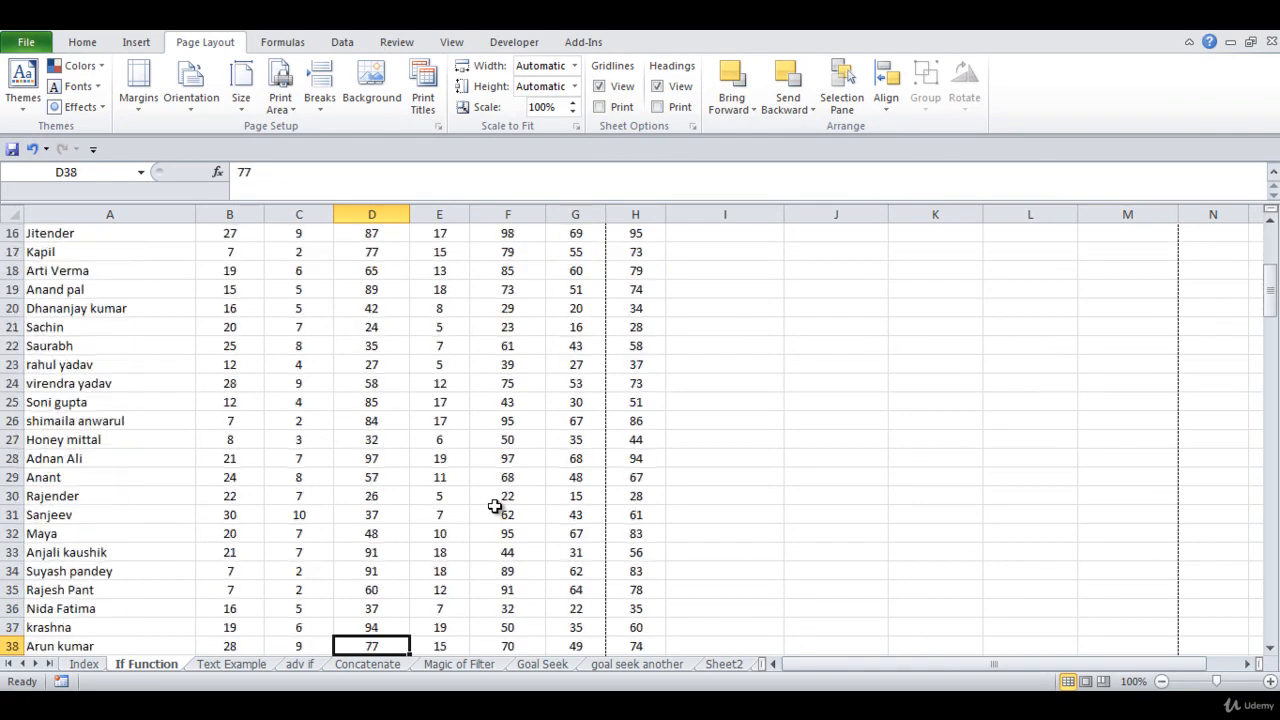
key(Down)
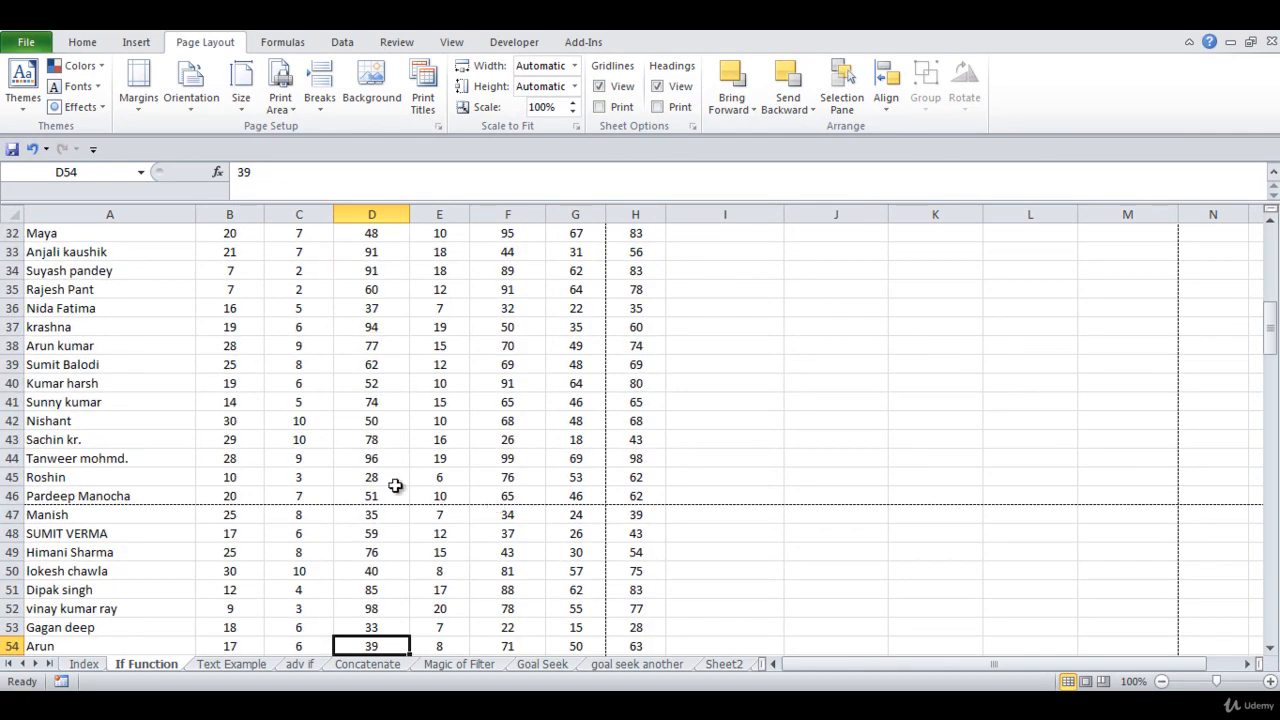
click(93, 496)
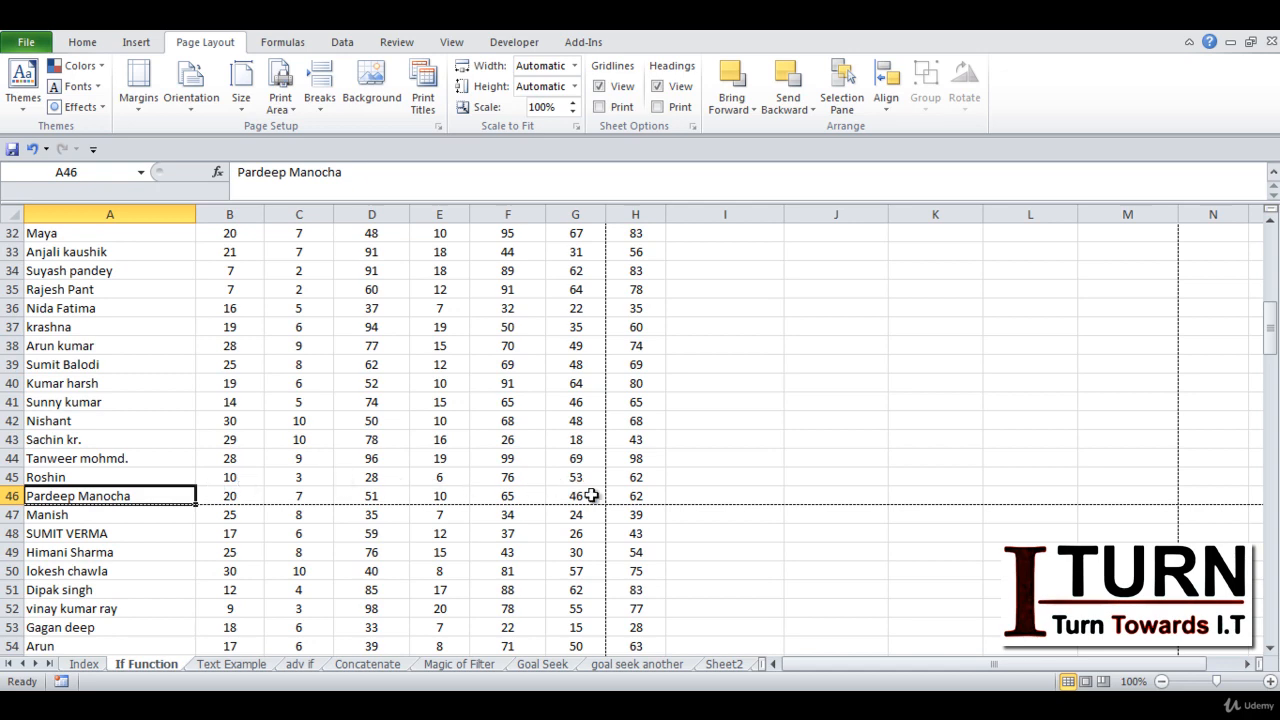
Insert a manual page break at cell H31, so that the first page ends after row 30
click(586, 462)
key(Up)
key(Up)
key(Up)
key(Up)
key(Up)
key(Up)
key(Up)
key(Up)
key(Up)
key(Up)
key(Up)
key(Up)
key(Up)
key(Up)
key(Up)
key(Up)
key(Up)
key(Up)
key(Up)
key(Up)
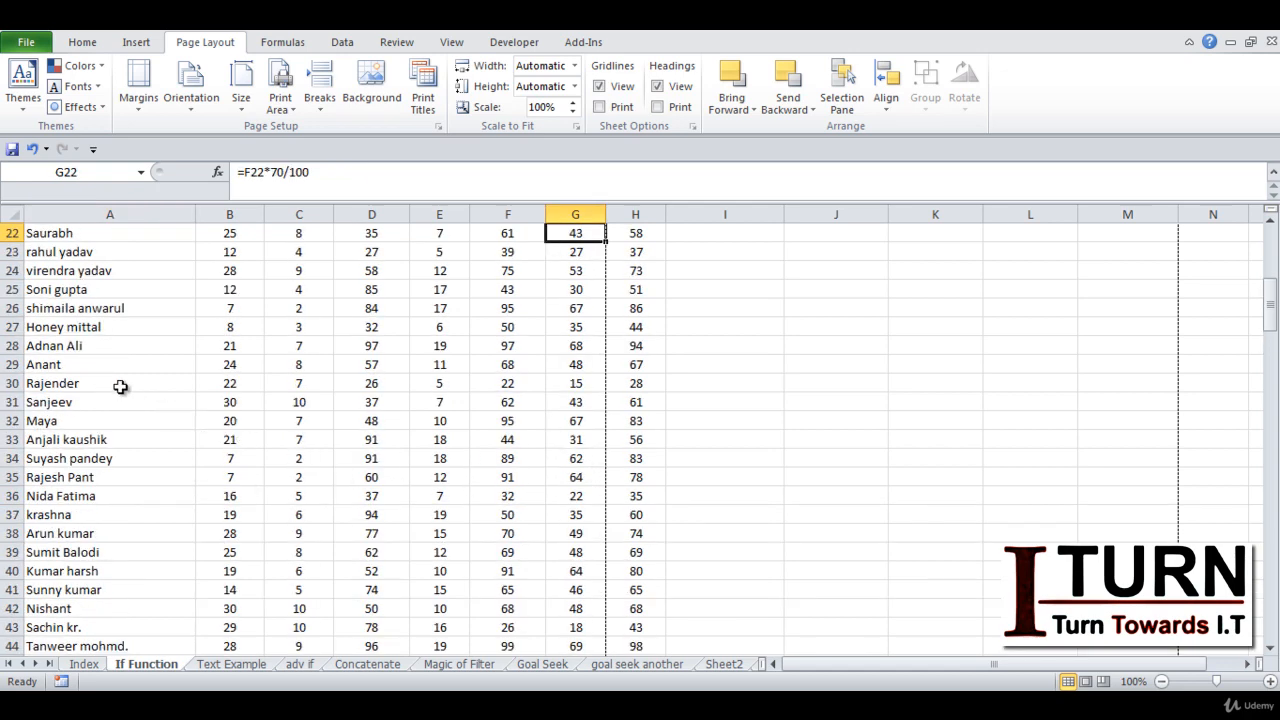
click(582, 384)
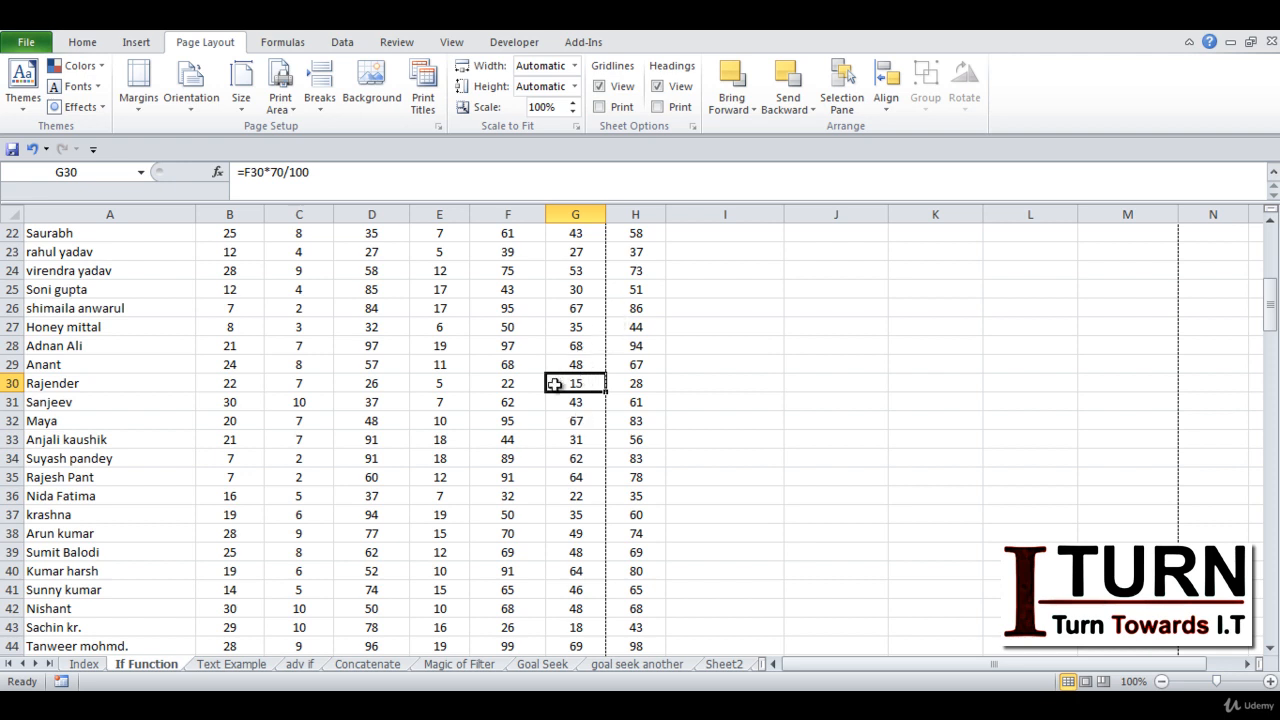
click(582, 403)
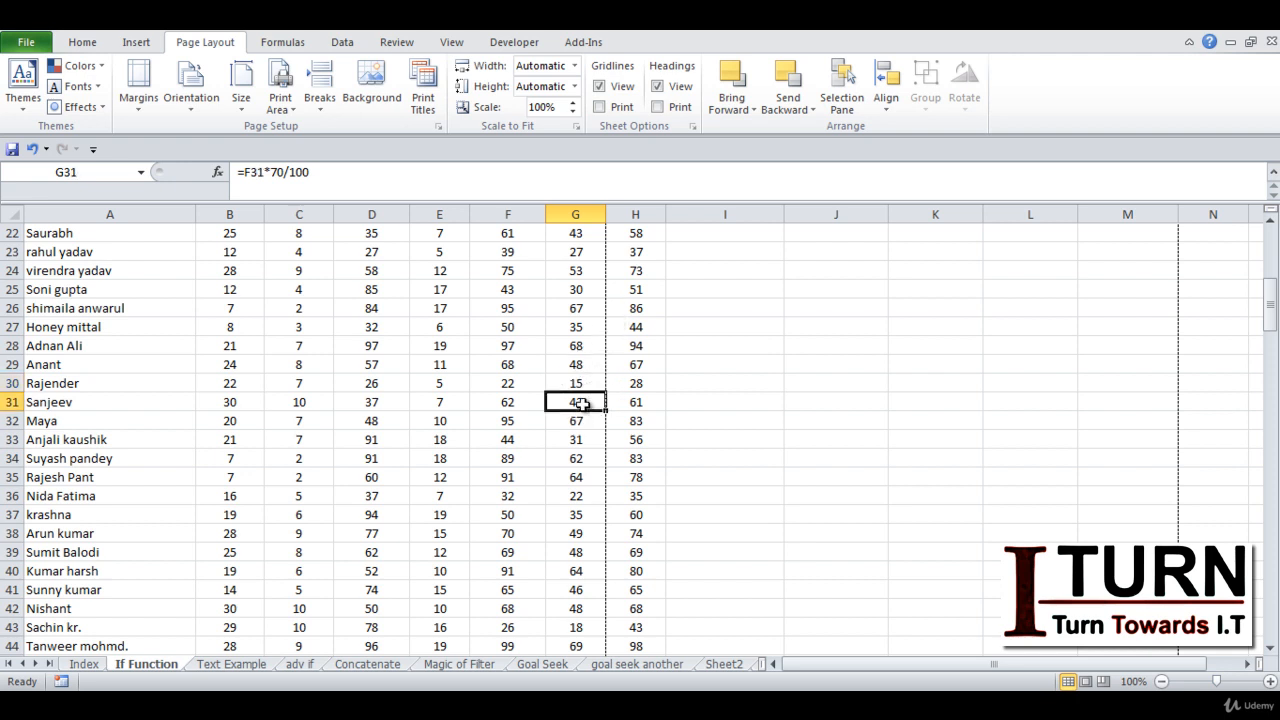
click(645, 403)
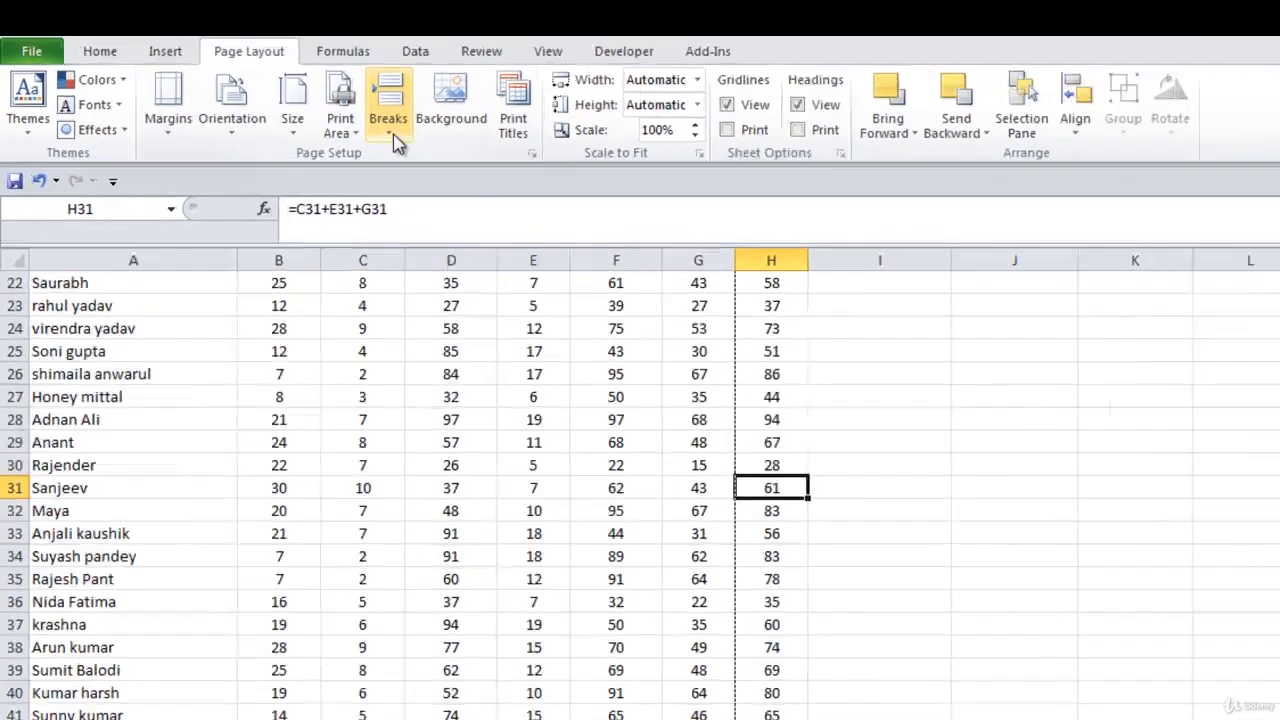
click(320, 92)
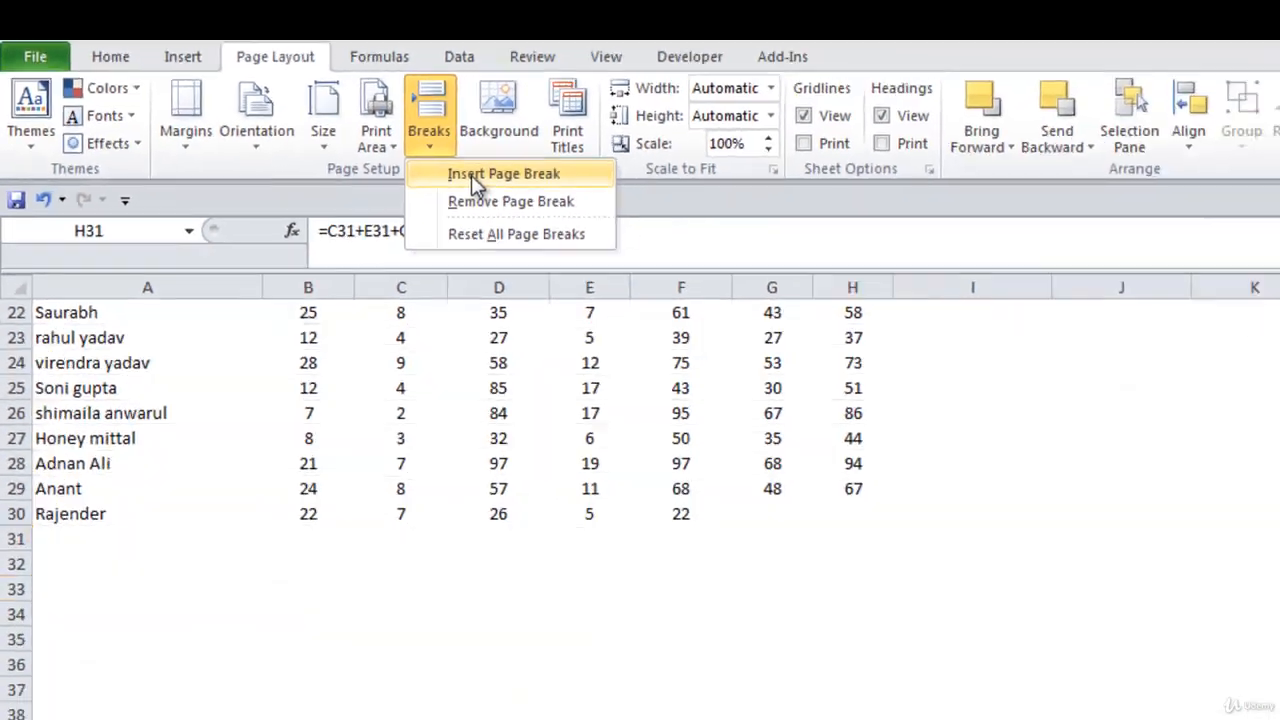
click(702, 260)
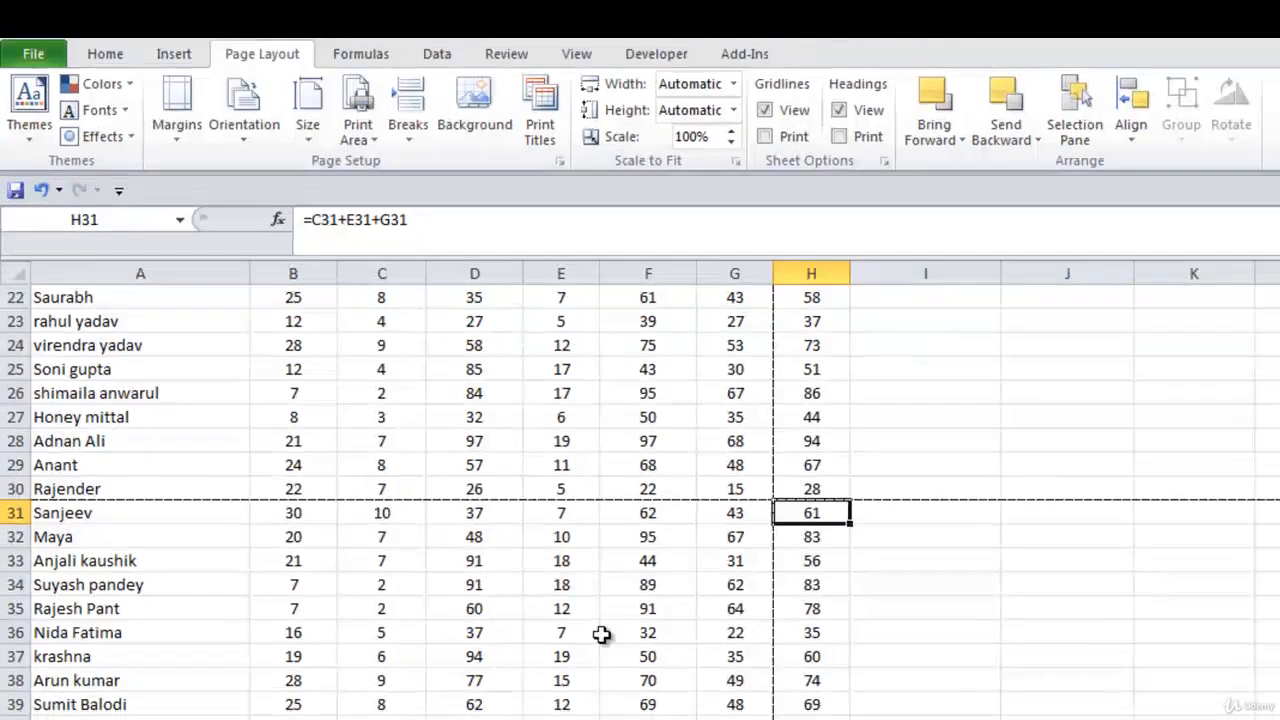
Insert a second manual page break at cell H61, so that the next page ends after row 60
click(640, 649)
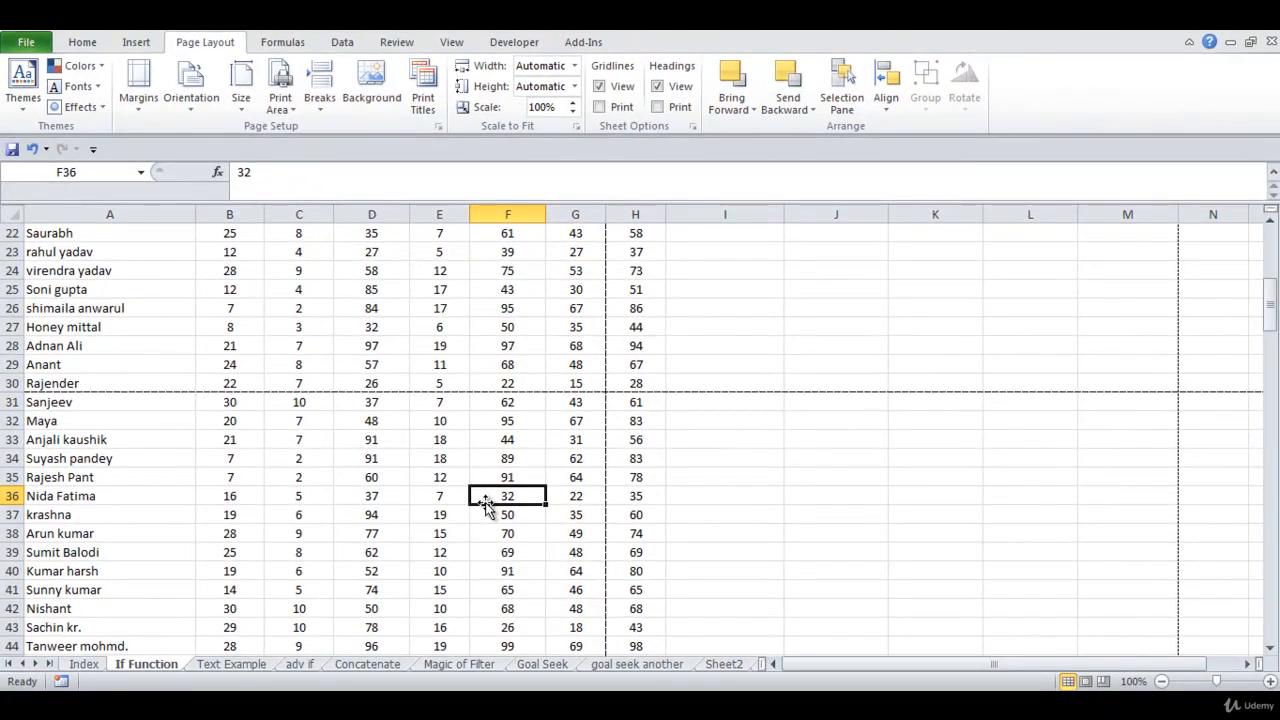
key(Down)
key(Down)
key(Down)
key(Down)
key(Down)
key(Down)
key(Down)
key(Down)
key(Down)
key(Down)
key(Down)
key(Down)
key(Down)
key(Down)
key(Down)
key(Down)
key(Down)
key(Down)
key(Down)
key(Down)
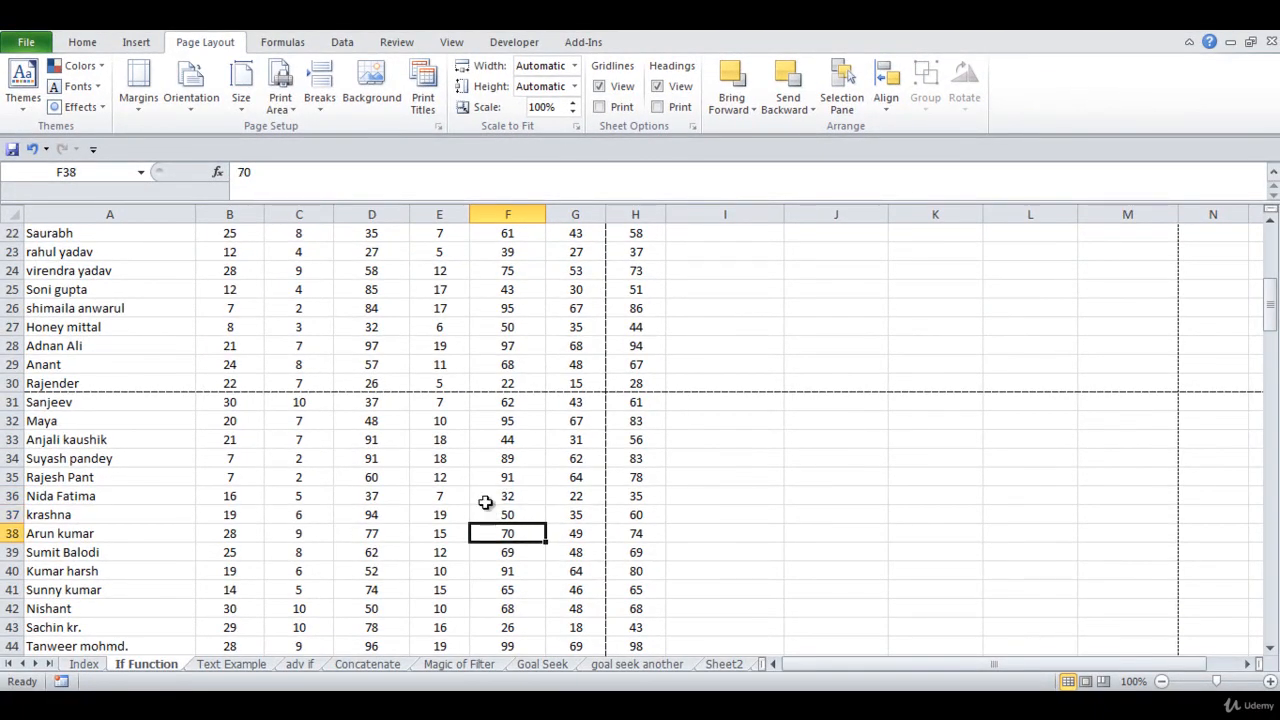
key(Down)
key(Down)
key(Down)
key(Down)
key(Down)
key(Down)
key(Down)
key(Down)
key(Down)
key(Down)
key(Down)
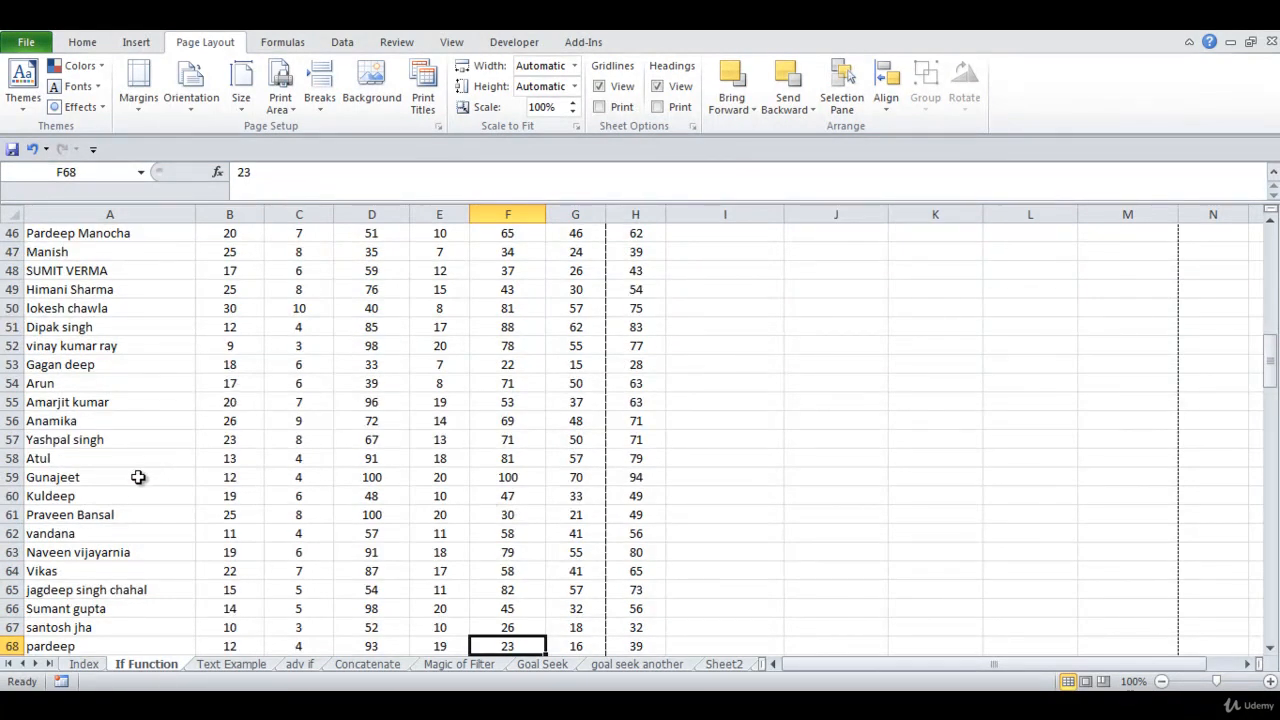
click(564, 498)
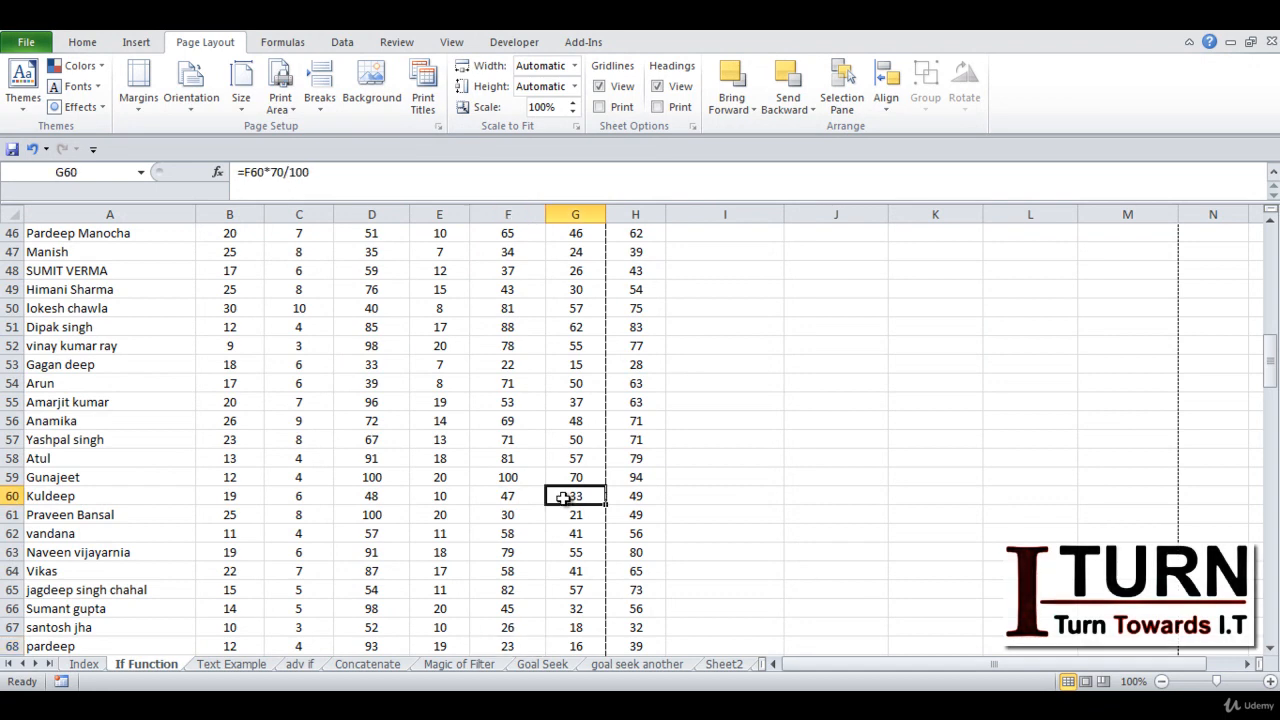
click(576, 515)
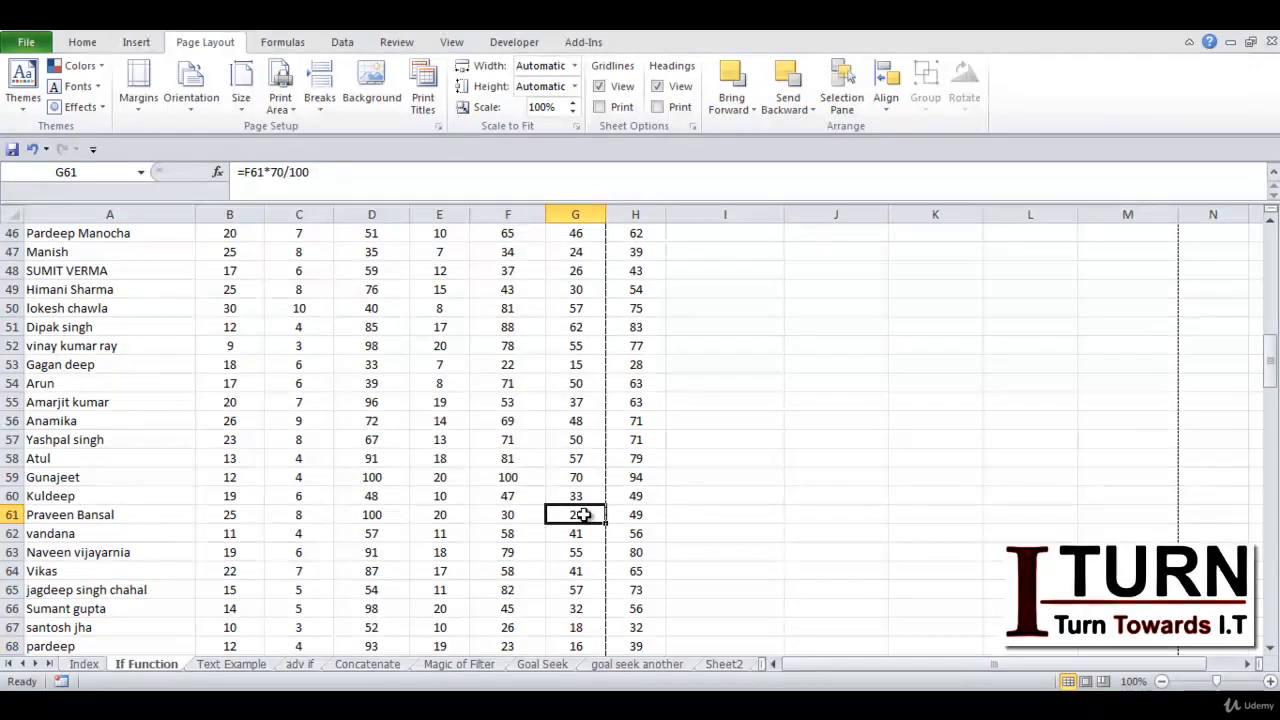
click(632, 516)
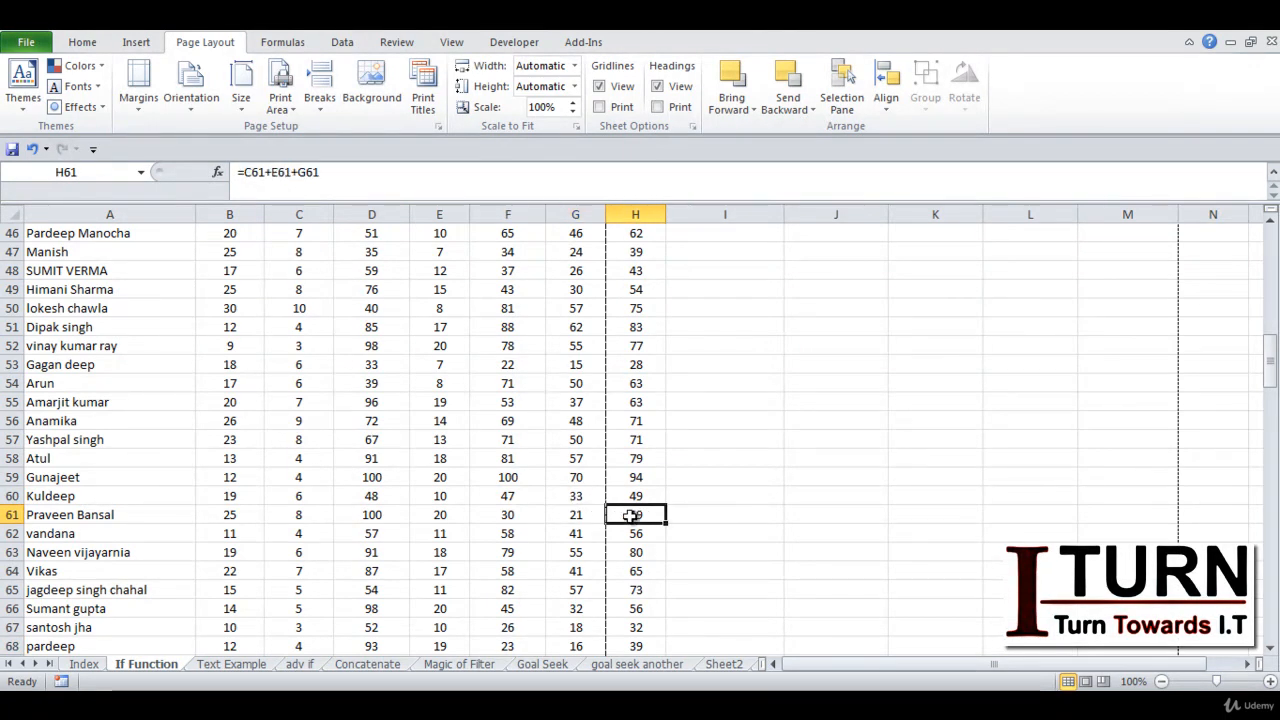
click(319, 88)
click(343, 130)
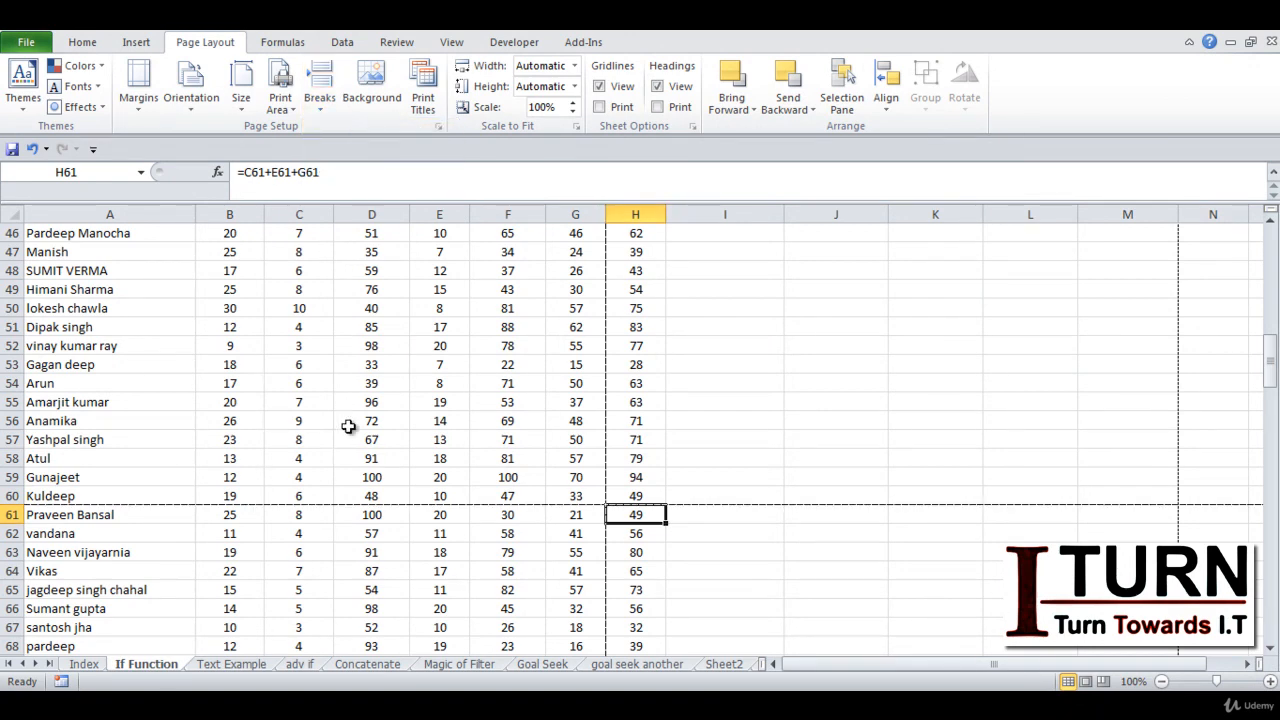
Check how the rows are split across the first pages in the print preview
key(ctrl+p)
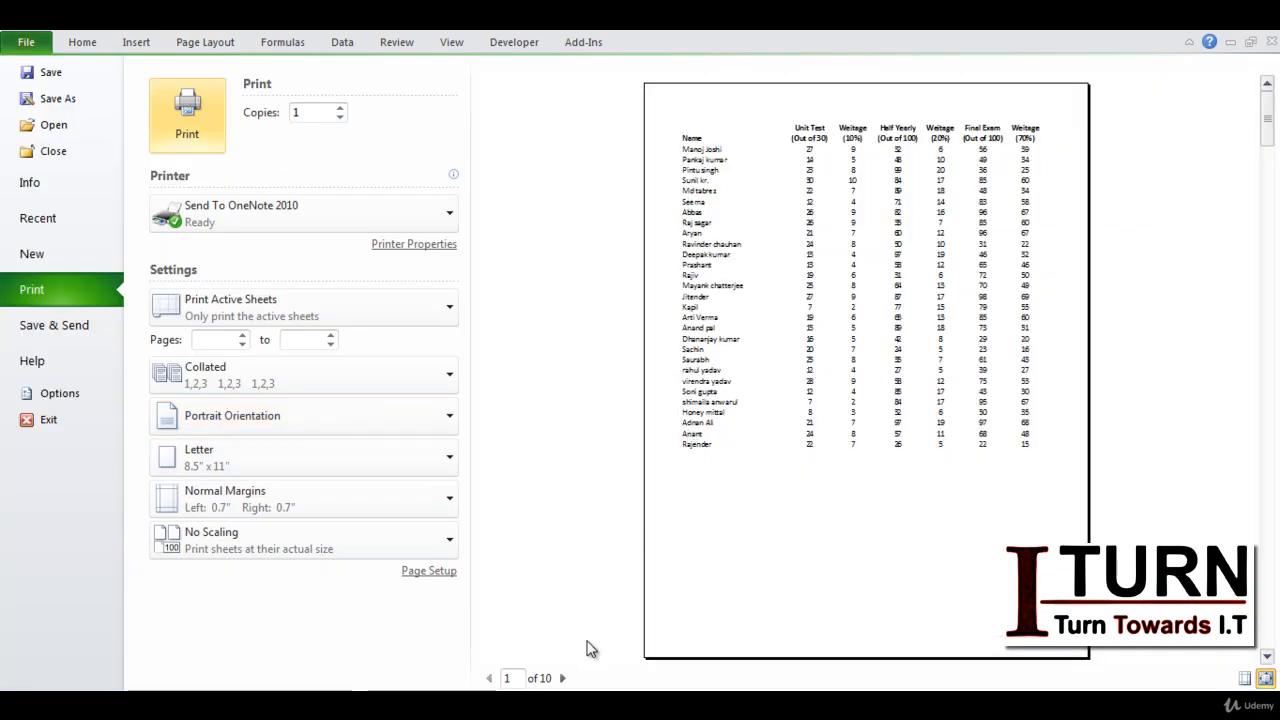
click(563, 678)
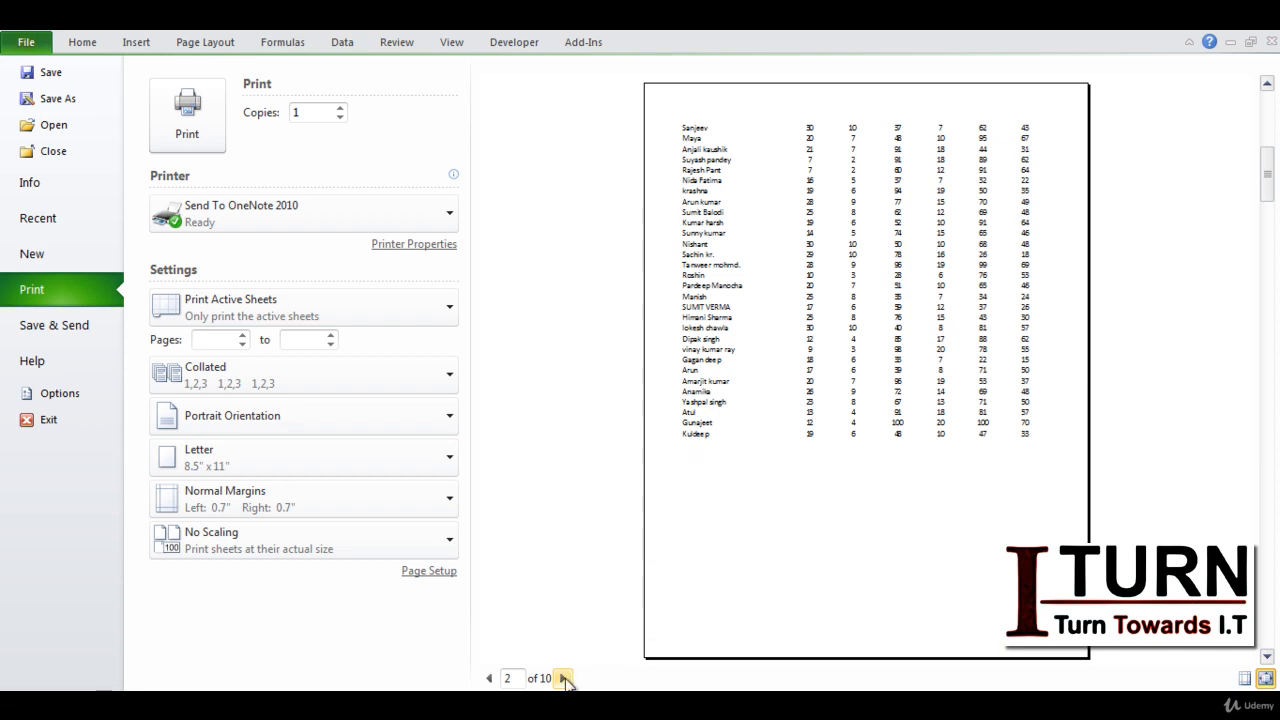
click(563, 678)
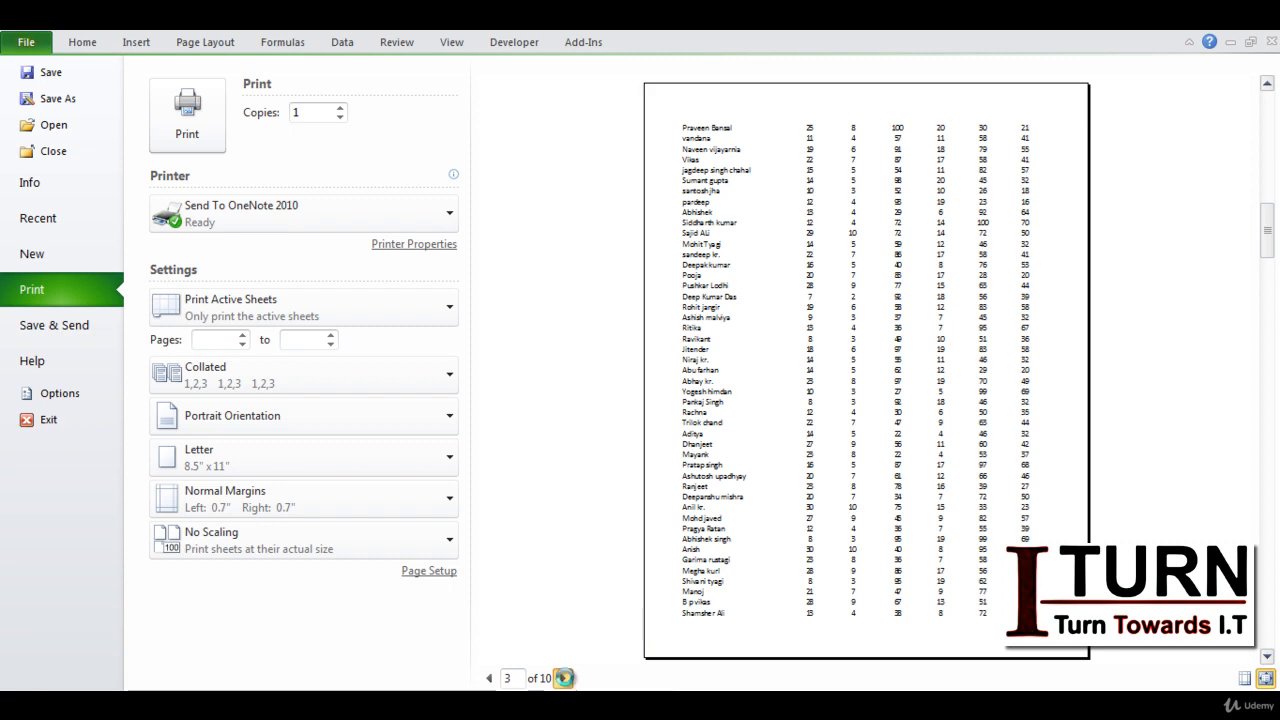
click(563, 678)
key(Escape)
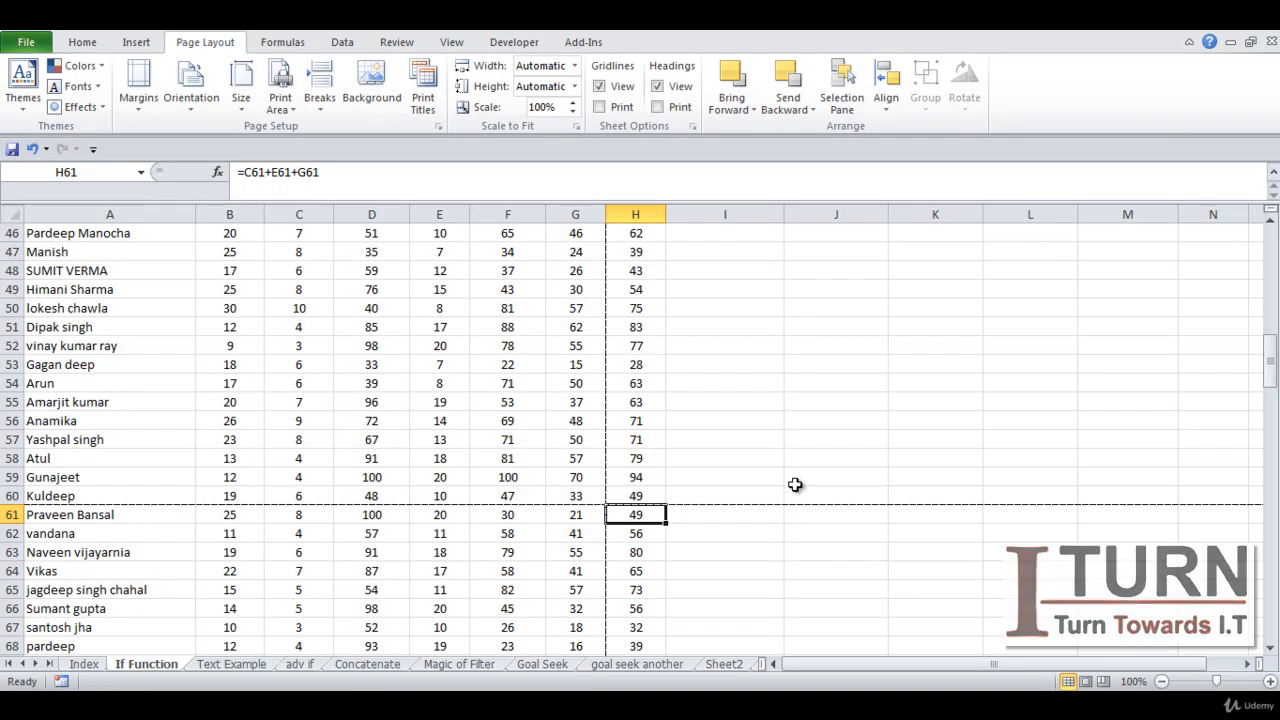
Remove the manual page break at cell H61
click(716, 551)
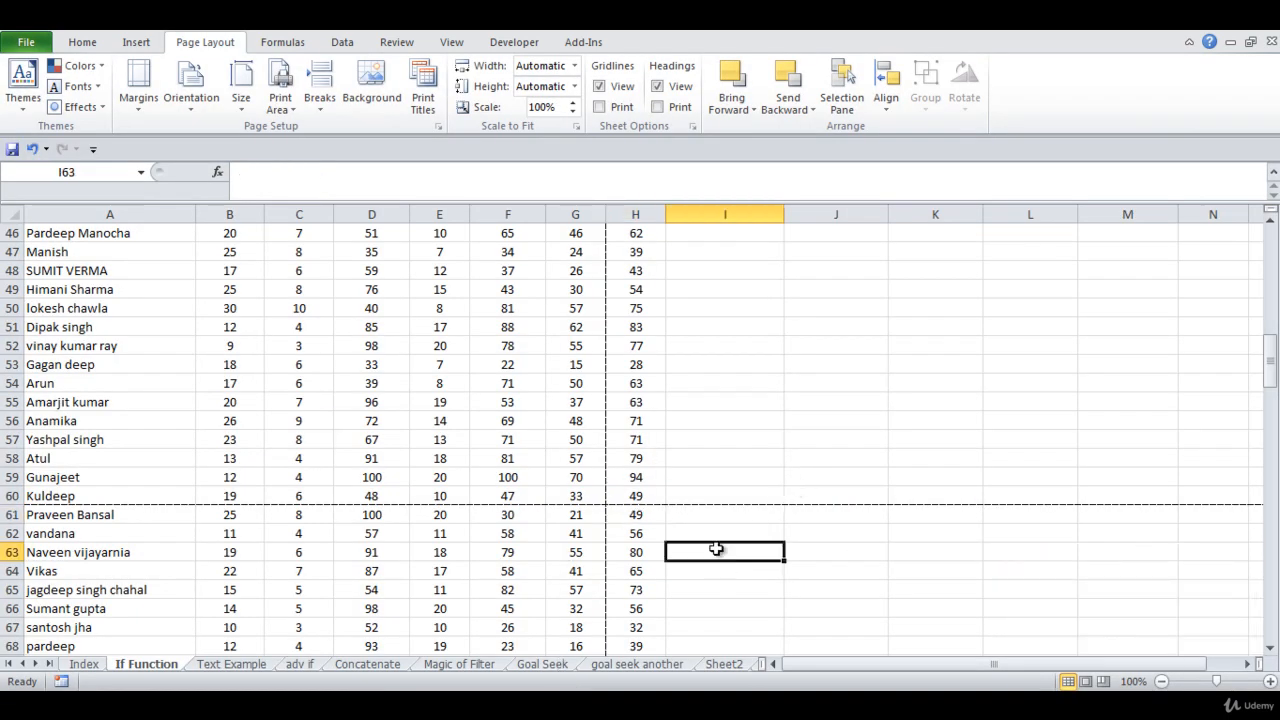
click(634, 514)
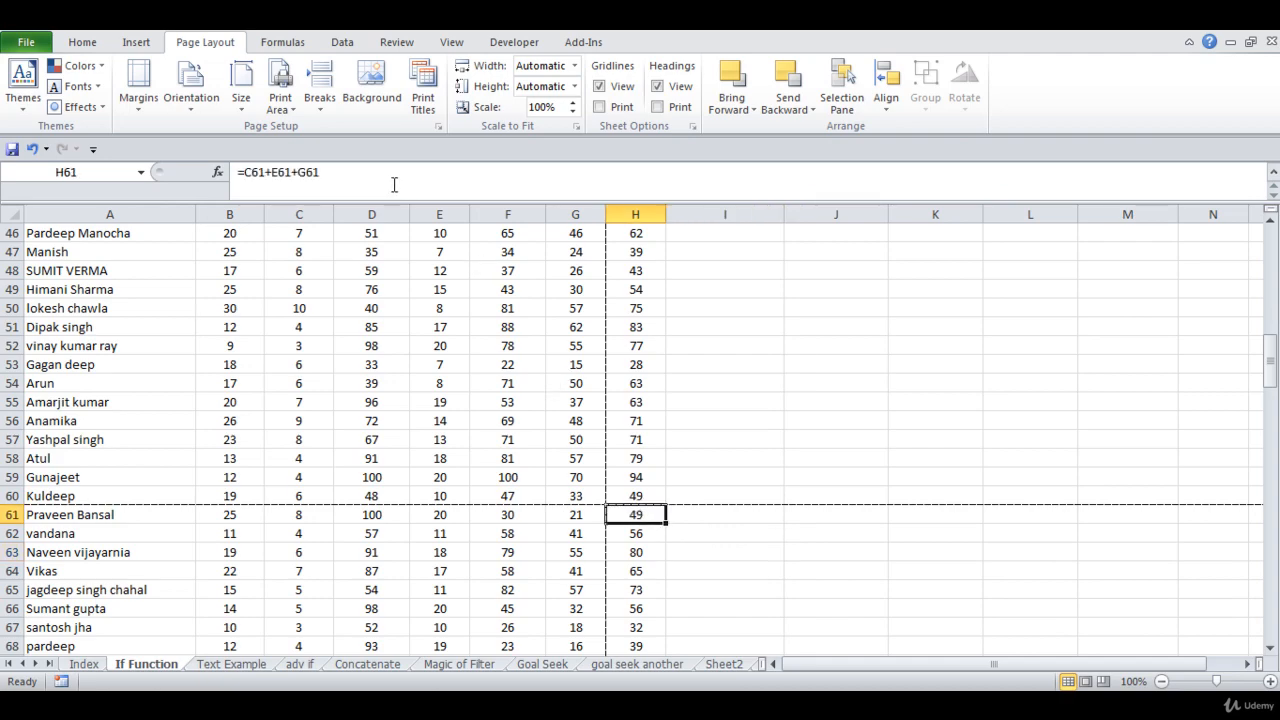
click(319, 102)
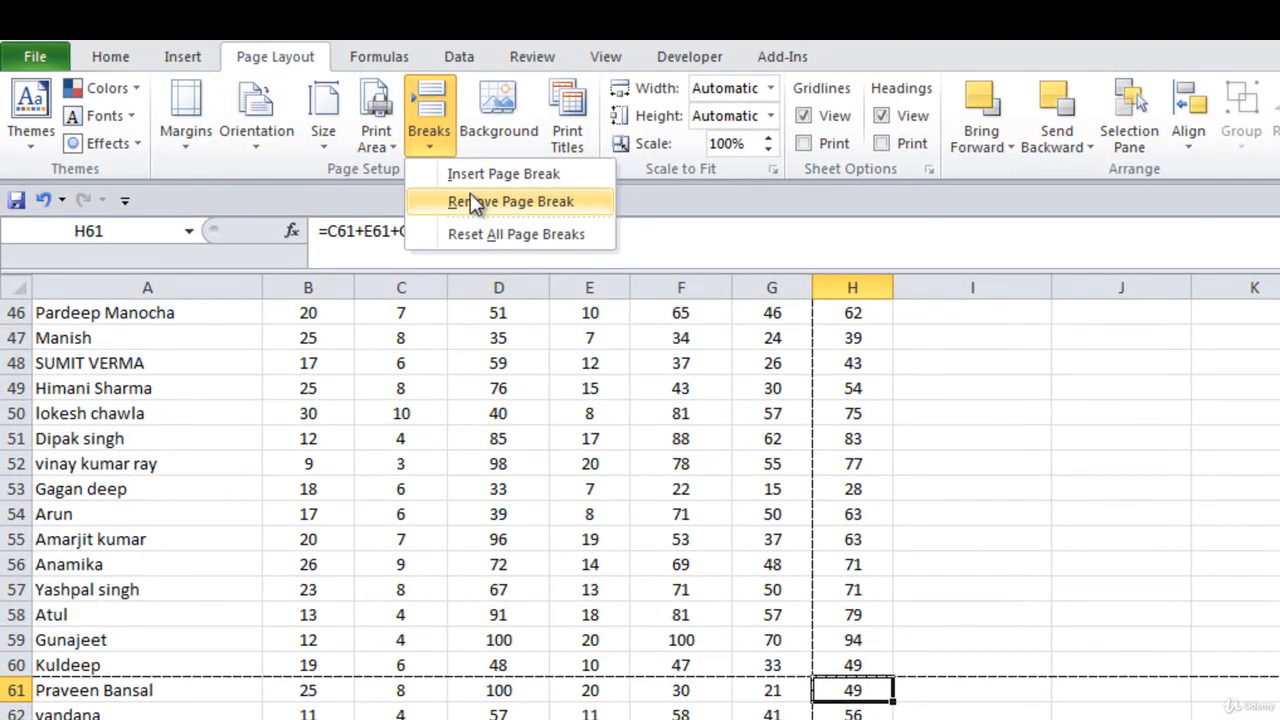
click(478, 204)
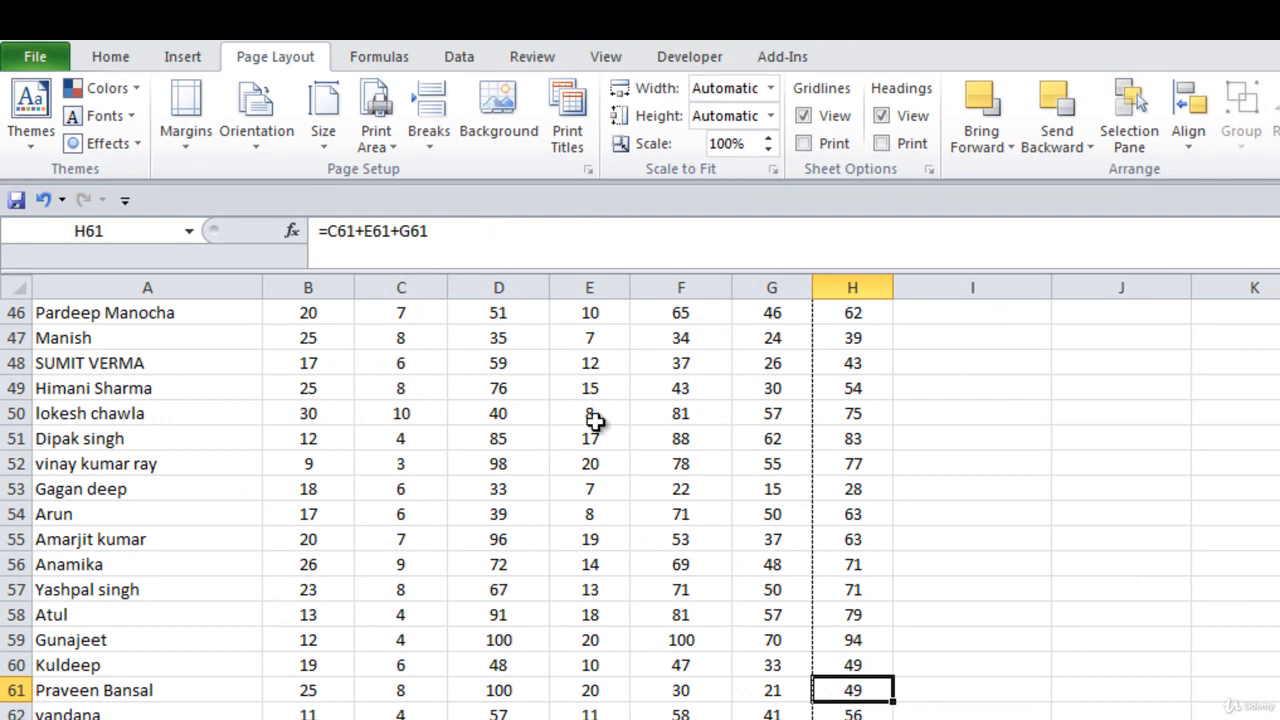
Reset all page breaks on the marks sheet
click(700, 531)
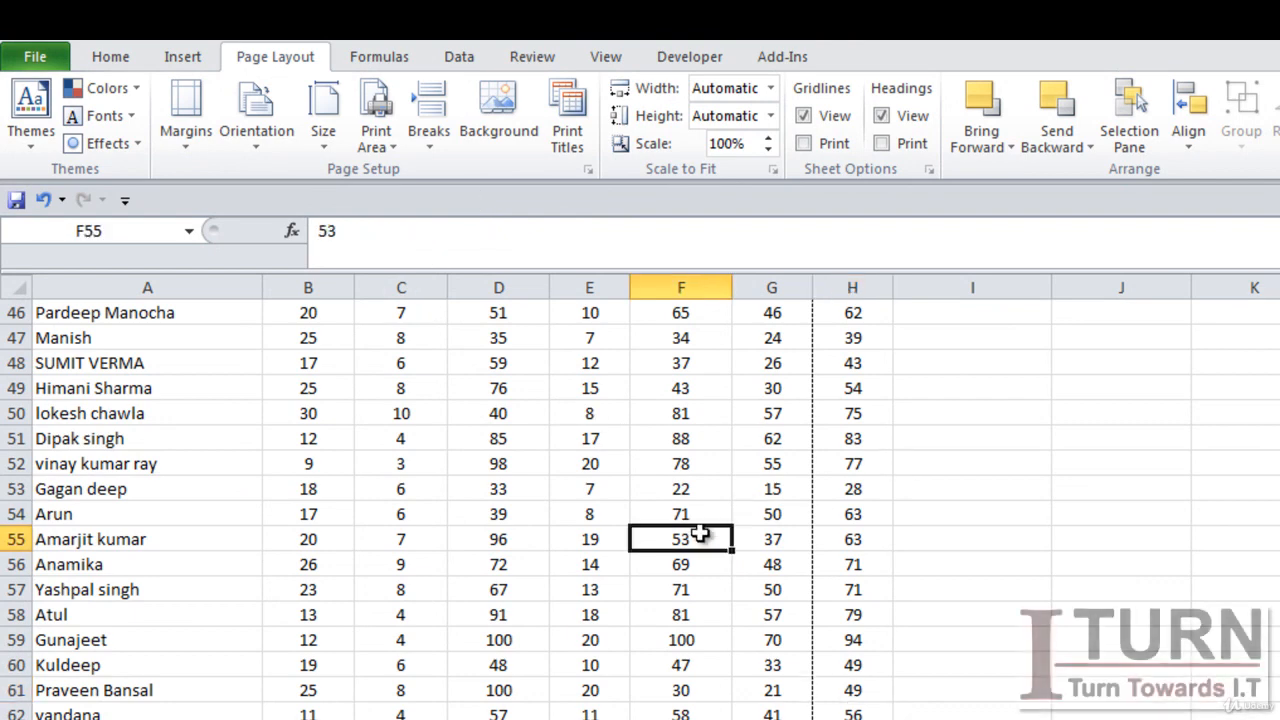
key(Up)
key(Up)
key(Up)
key(Up)
key(Up)
key(Up)
key(Up)
key(Up)
key(Up)
key(Up)
key(Up)
key(Up)
key(Up)
key(Up)
key(Up)
key(Up)
key(Up)
key(Up)
key(Up)
key(Up)
key(Up)
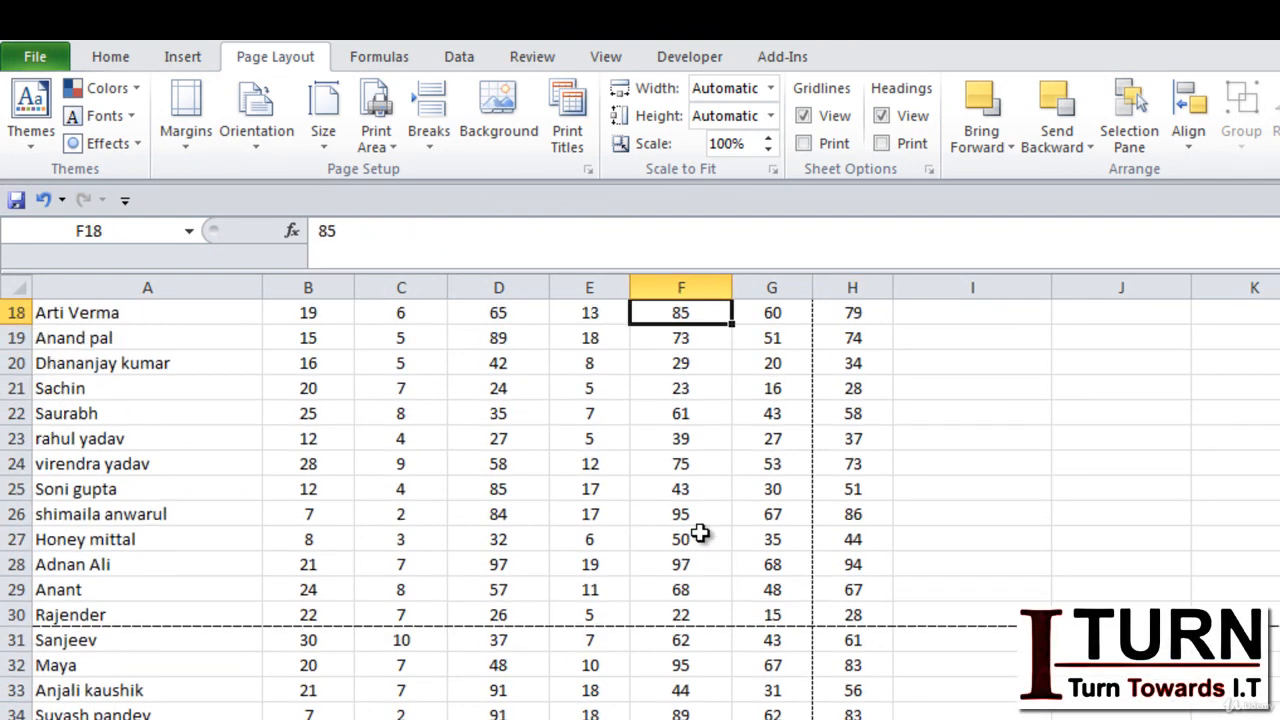
click(432, 152)
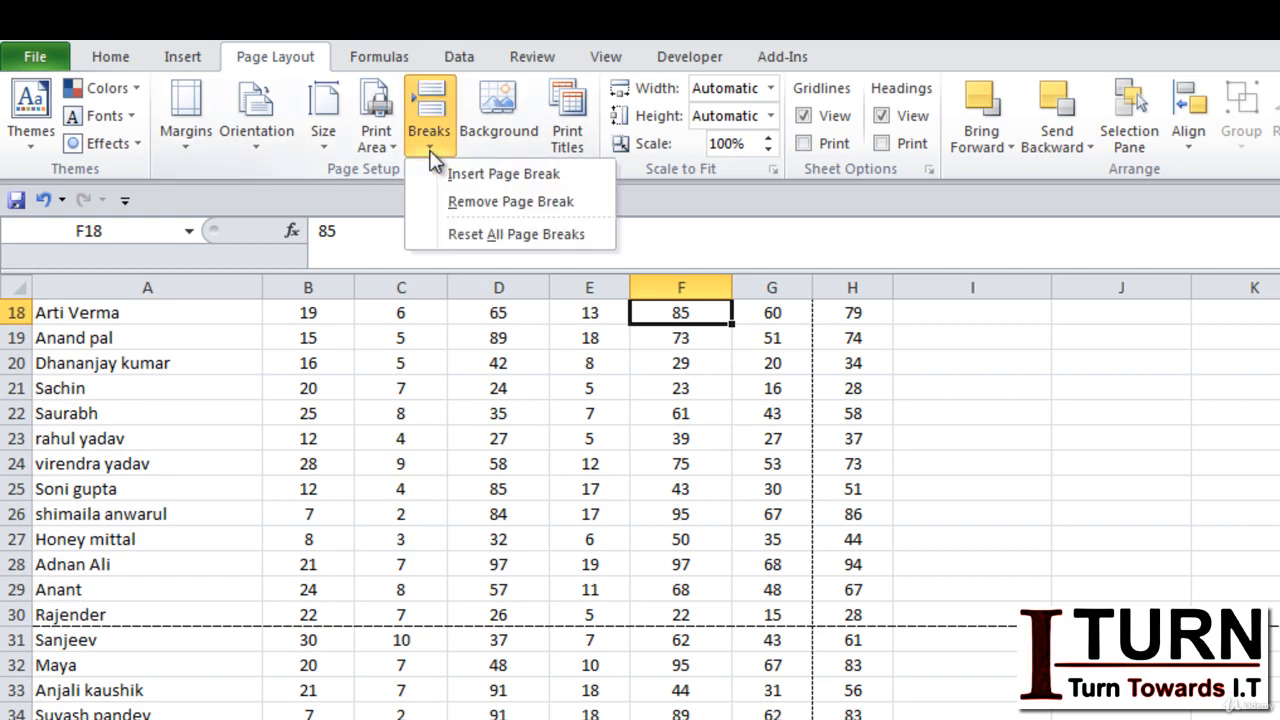
click(496, 233)
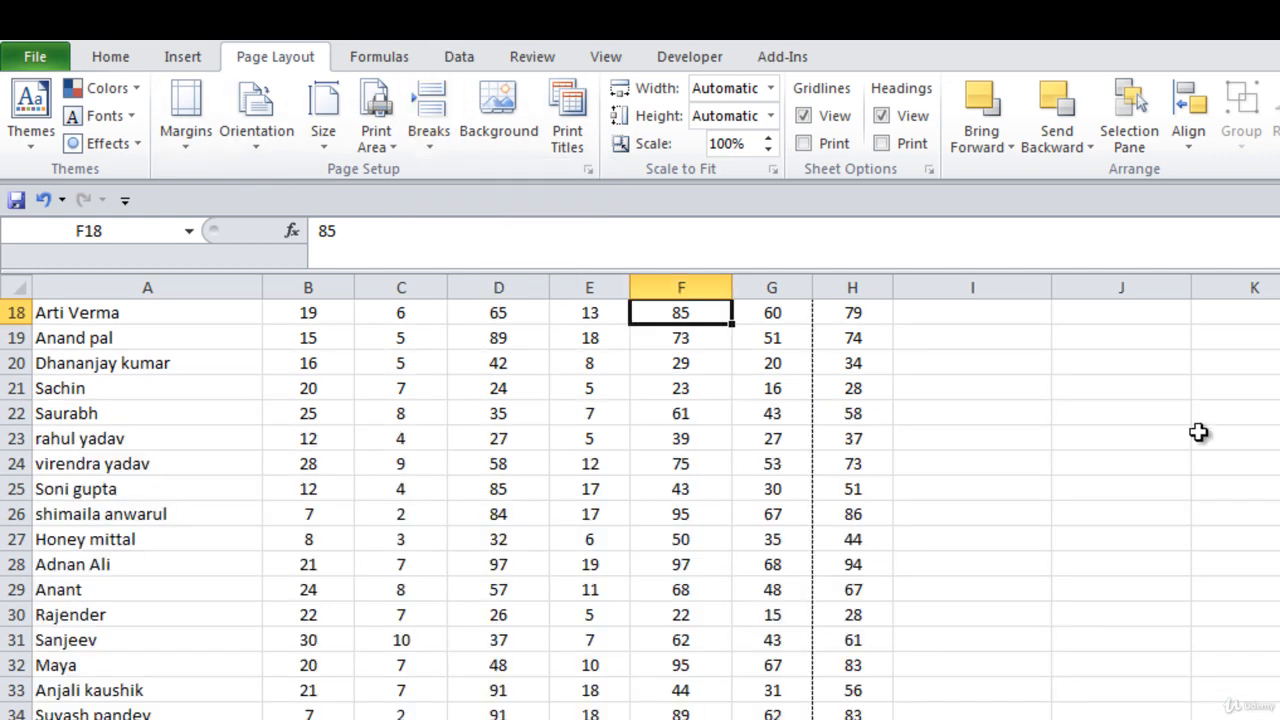
Set the picture IMG-20150305-WA0001 from the Pictures library as the background of the marks sheet
scroll(471, 354, up, 6)
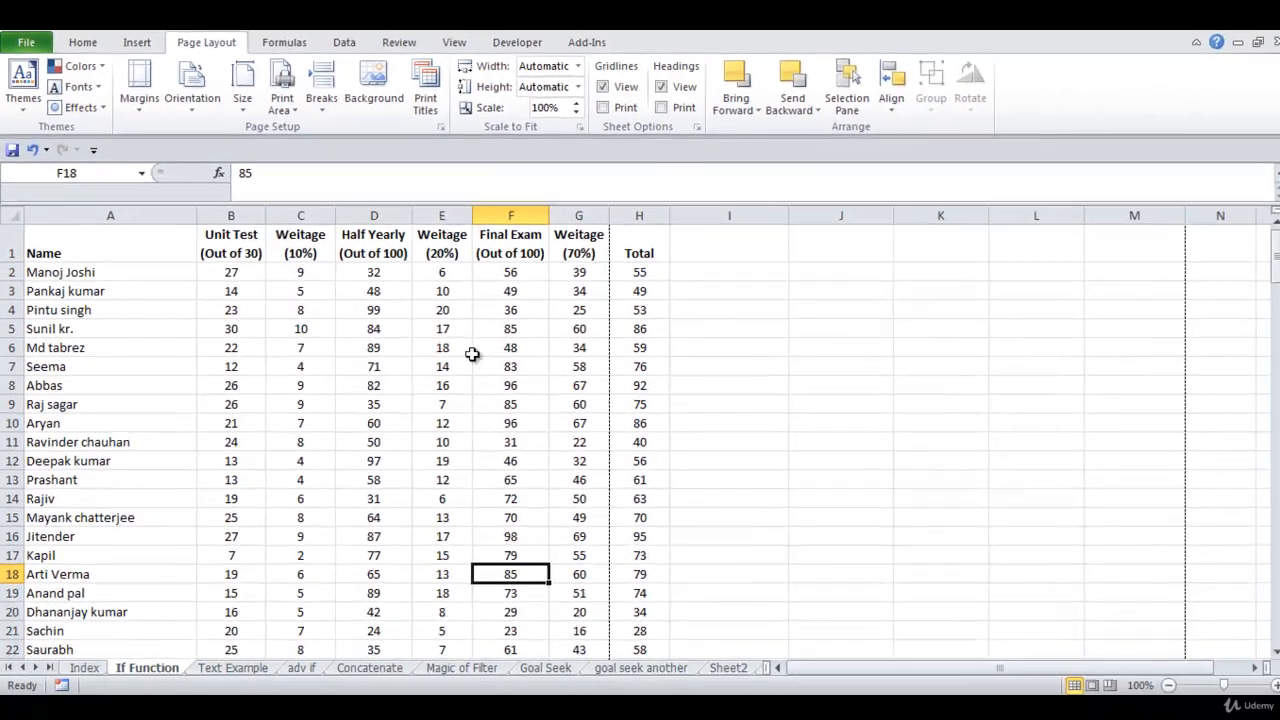
click(440, 365)
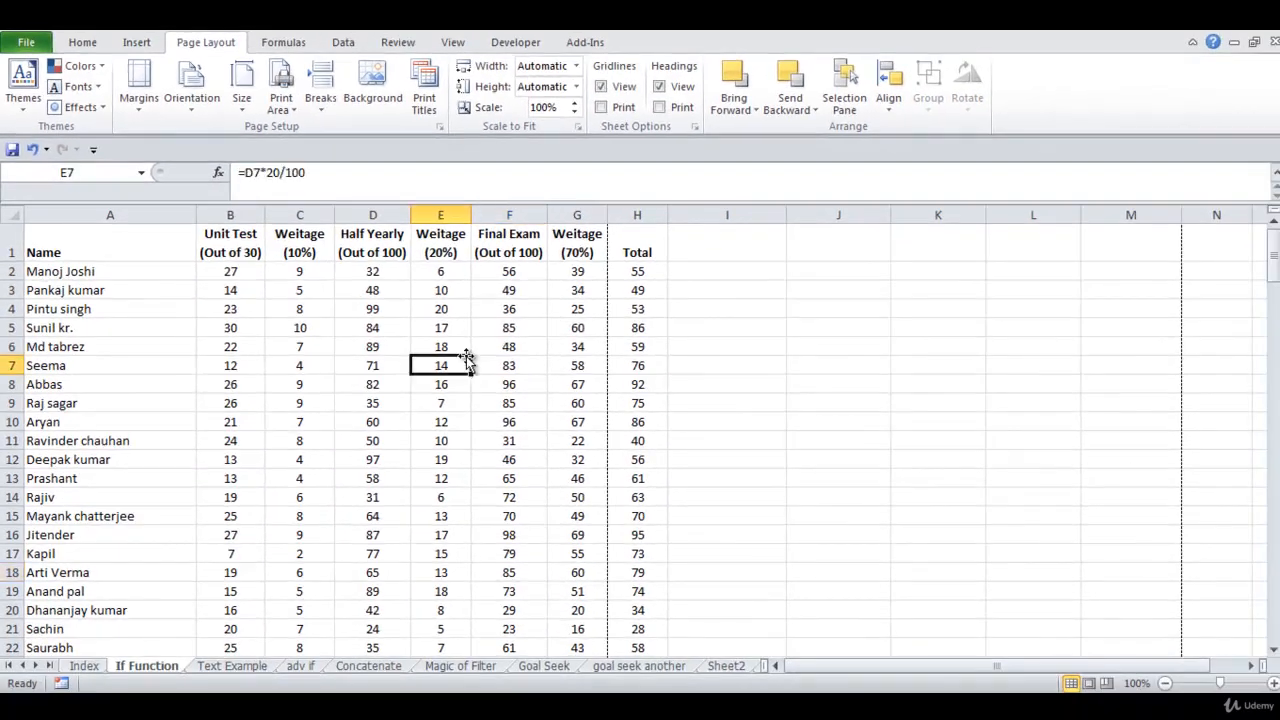
click(389, 105)
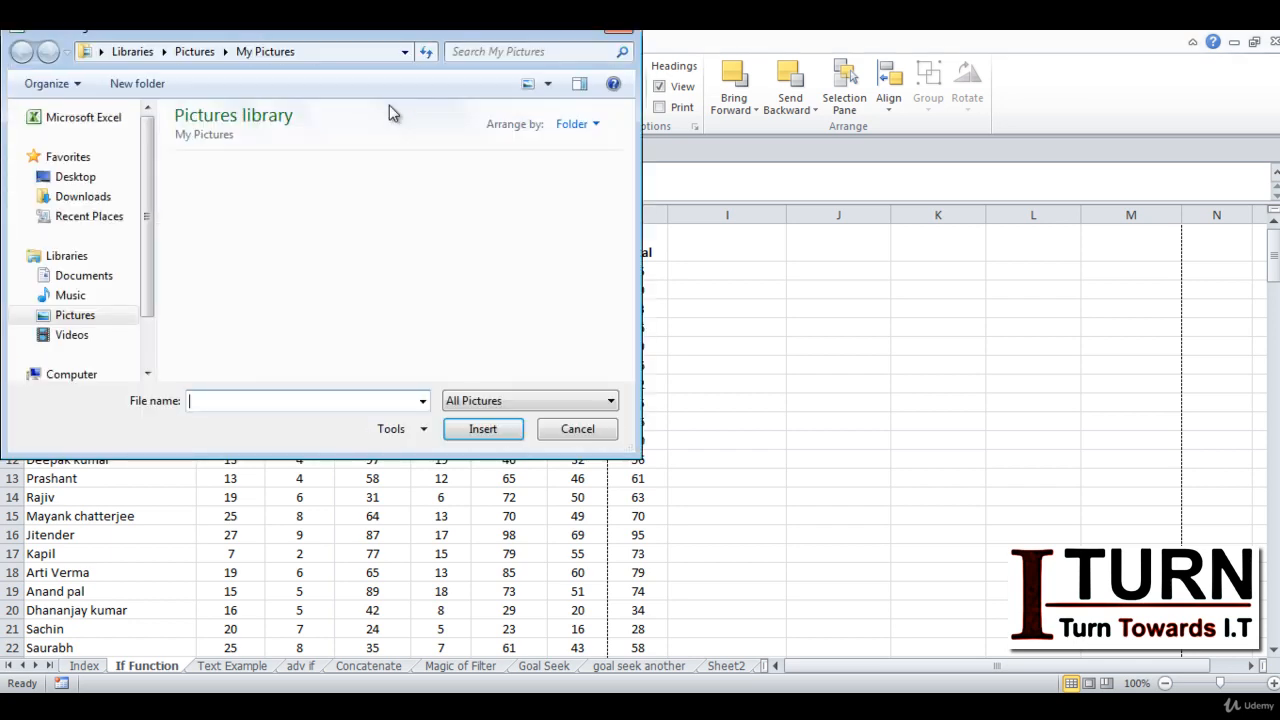
click(228, 218)
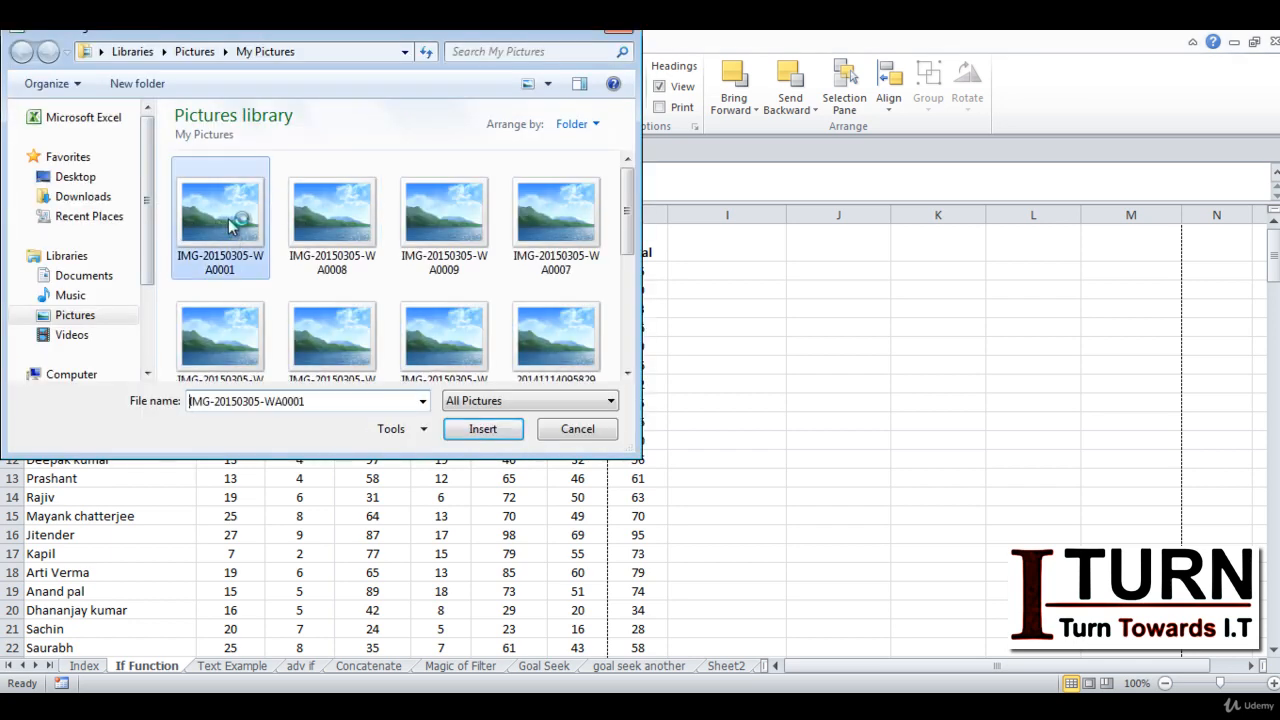
double_click(228, 218)
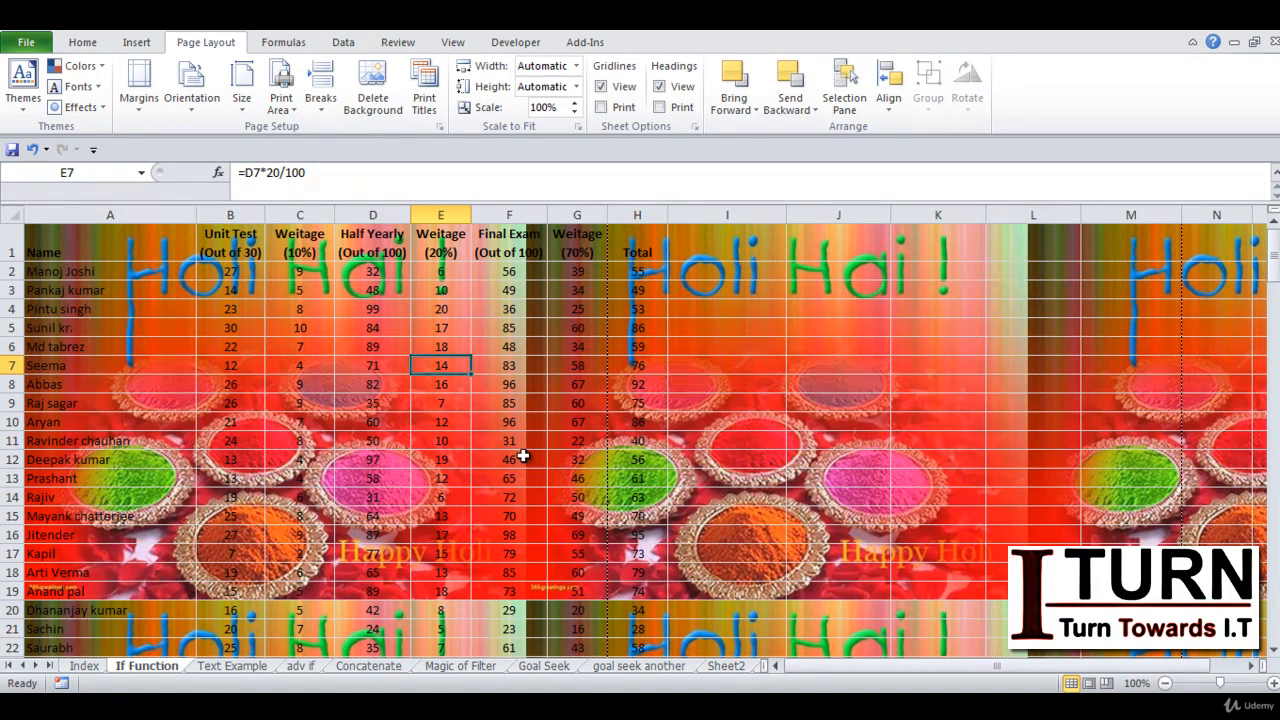
Check the marks sheet with its background picture in the print preview, and delete the background
key(ctrl+p)
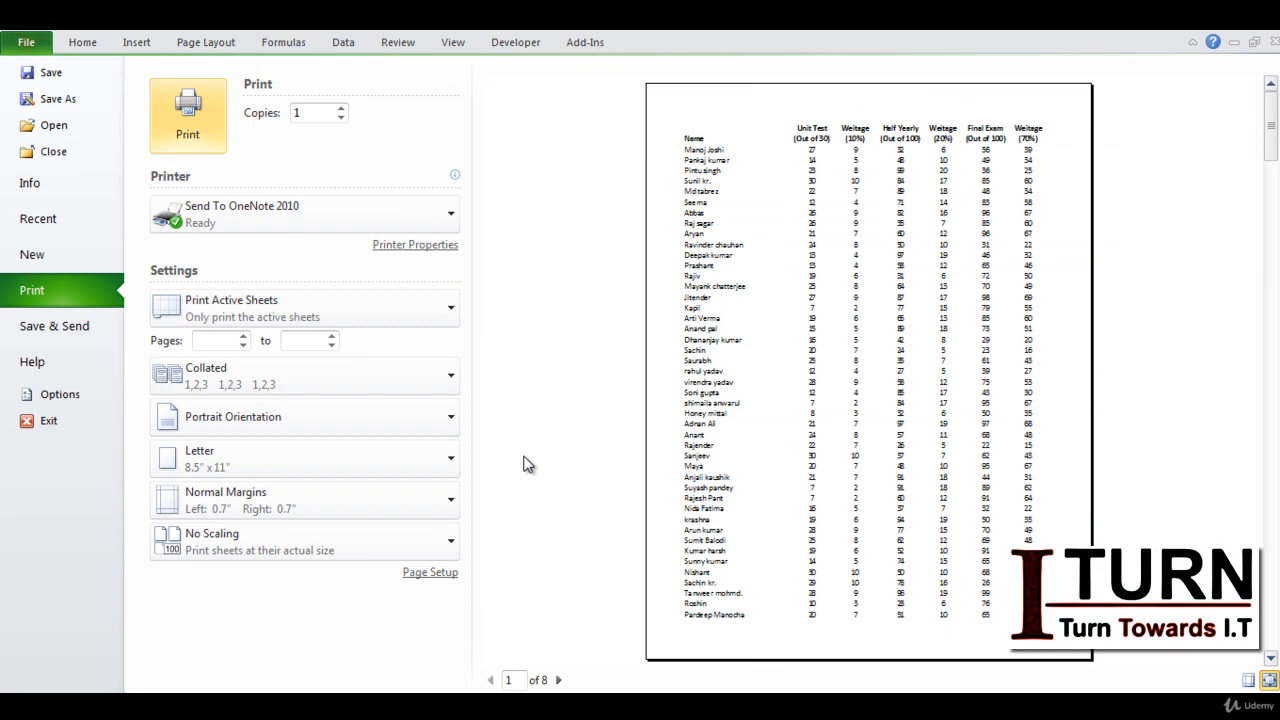
key(Escape)
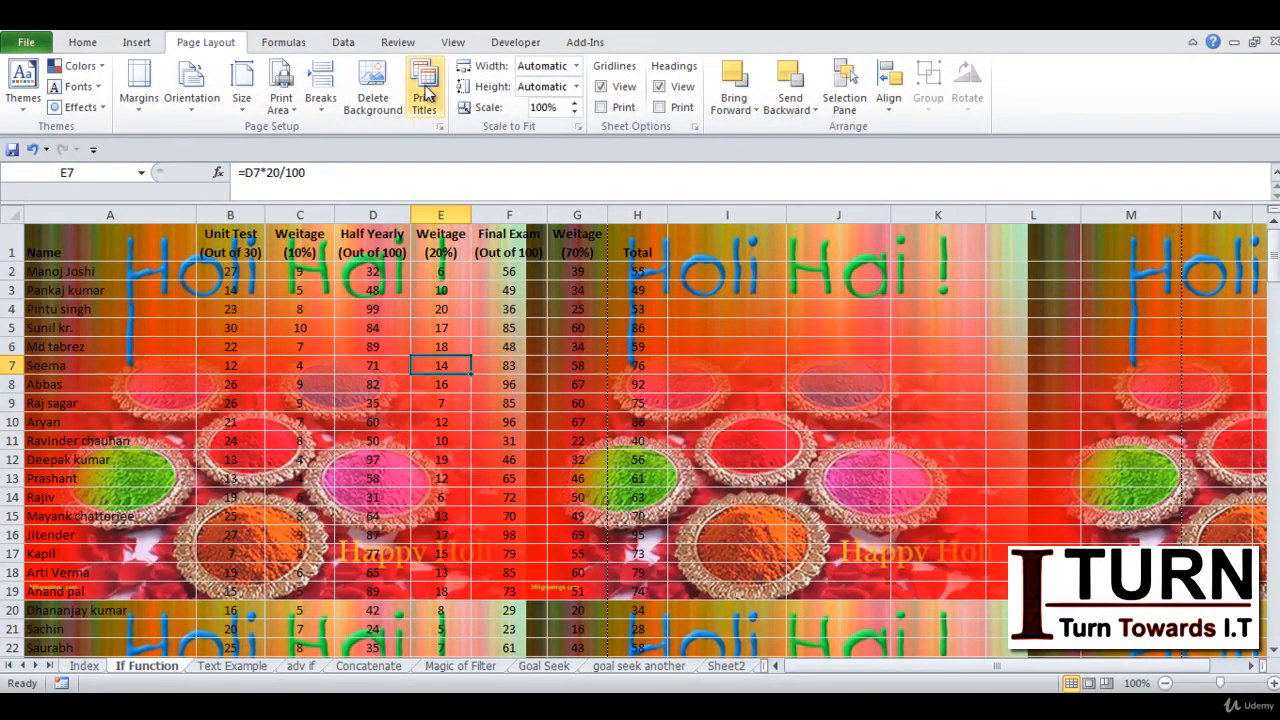
click(369, 97)
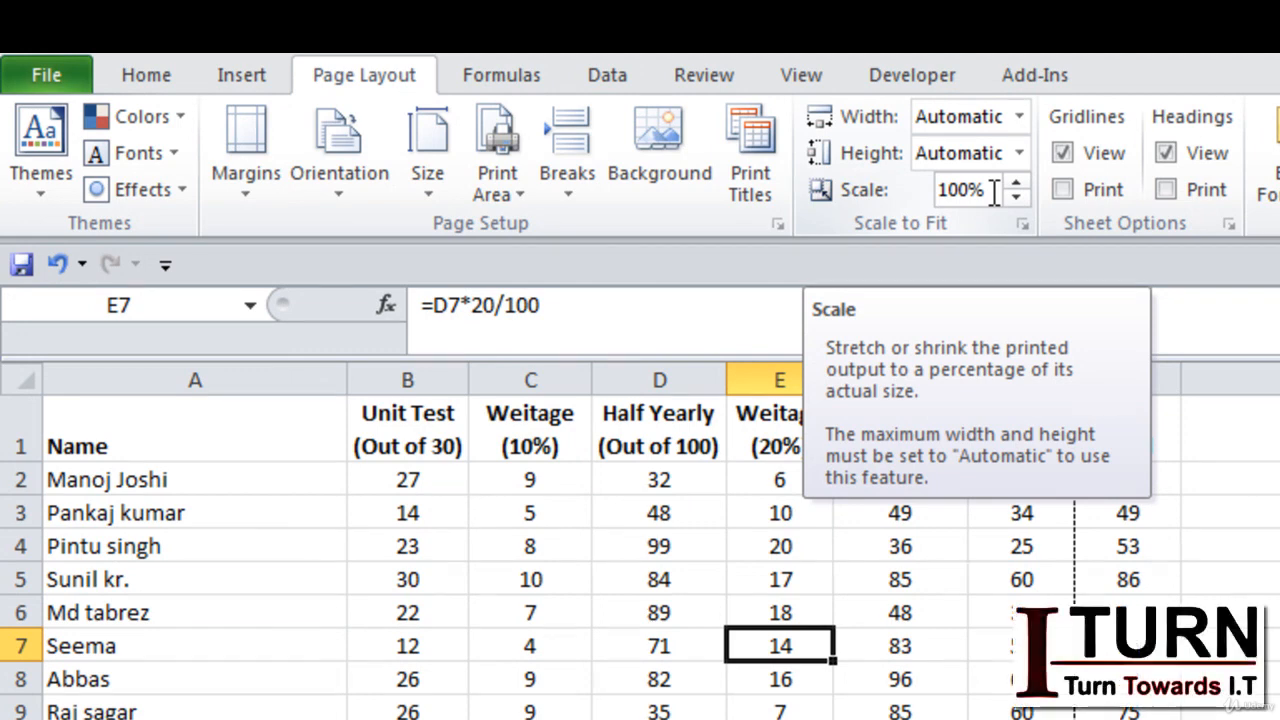
Set the print scale of the marks sheet to 95%
click(880, 576)
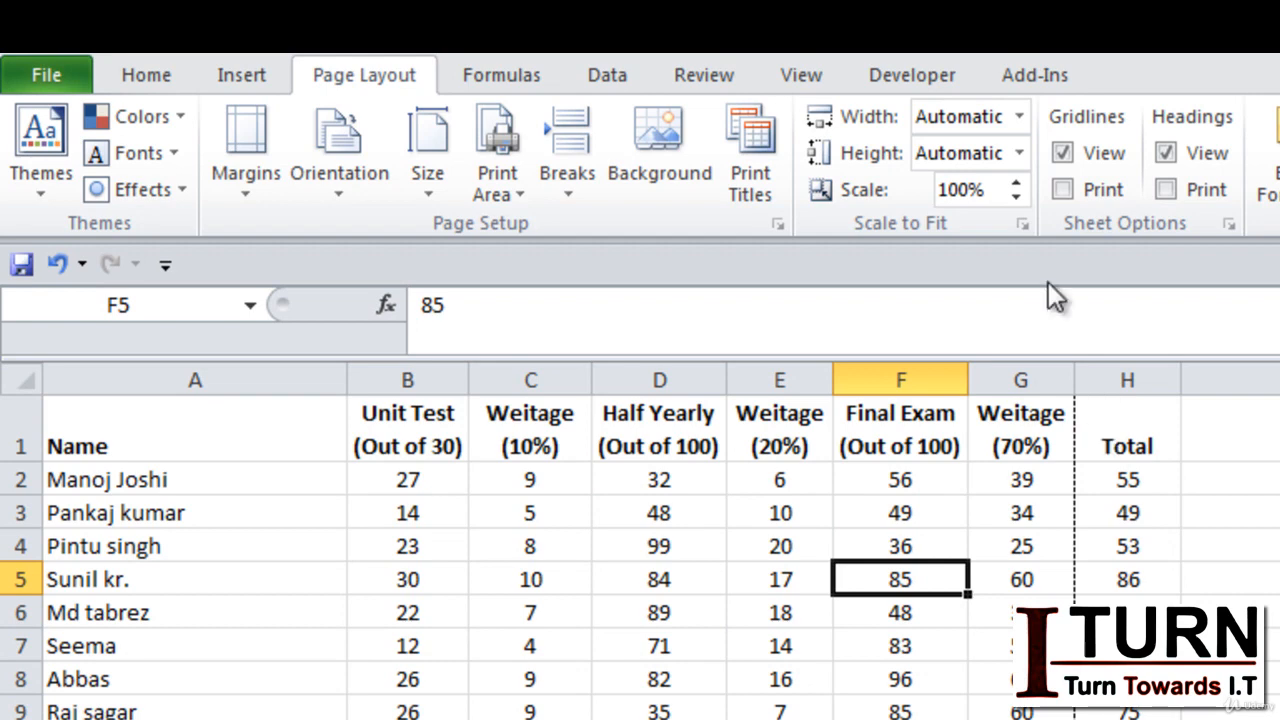
click(1015, 201)
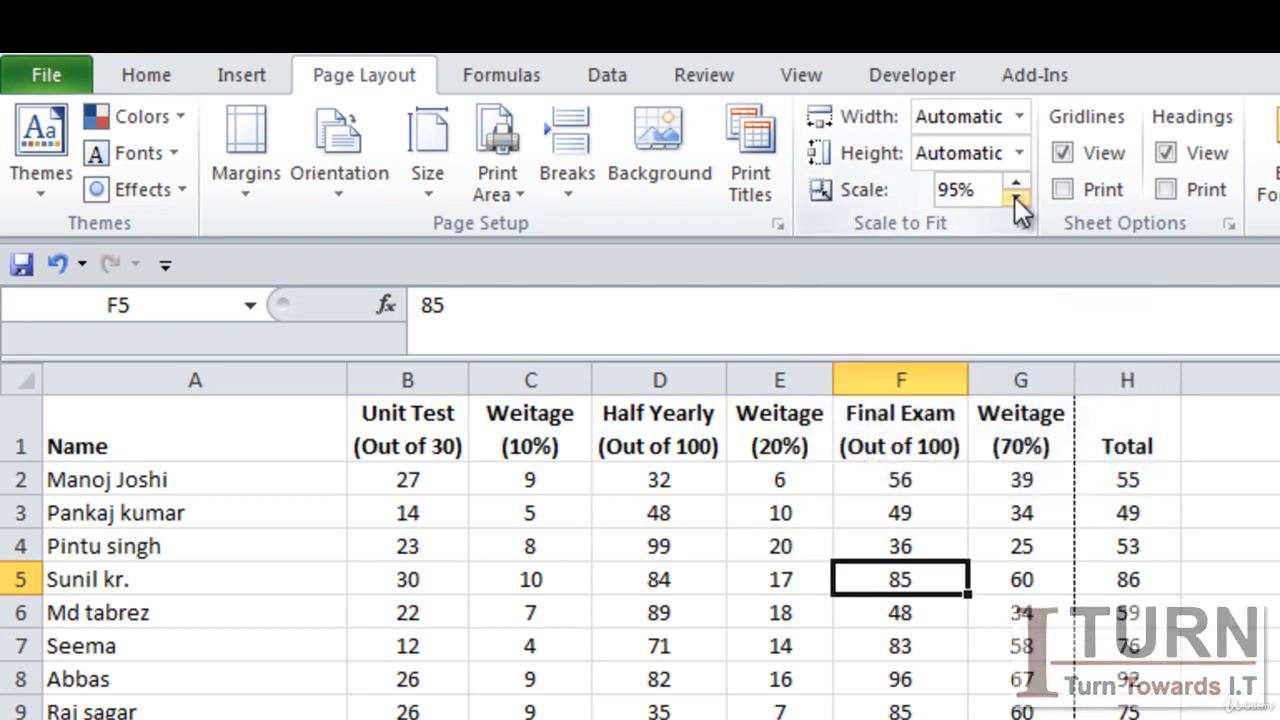
Reduce the print scale of the marks sheet to 85% and check the result in the print preview
click(1015, 201)
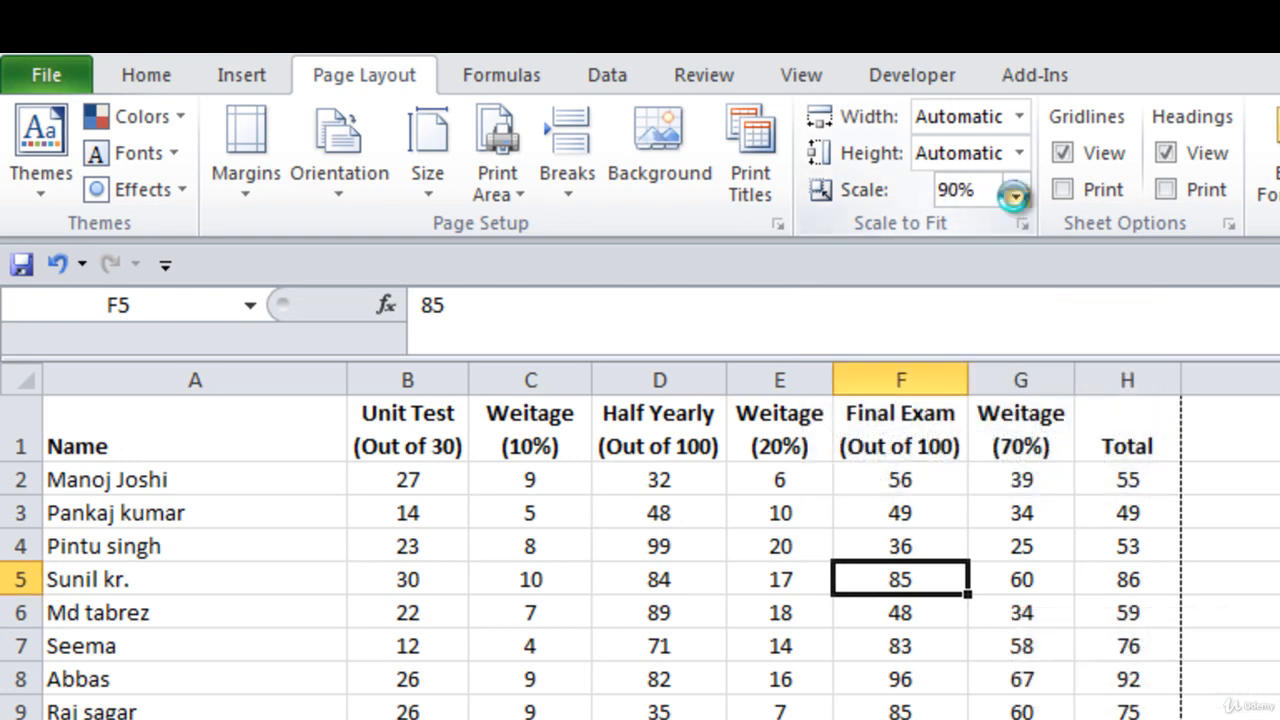
click(1015, 199)
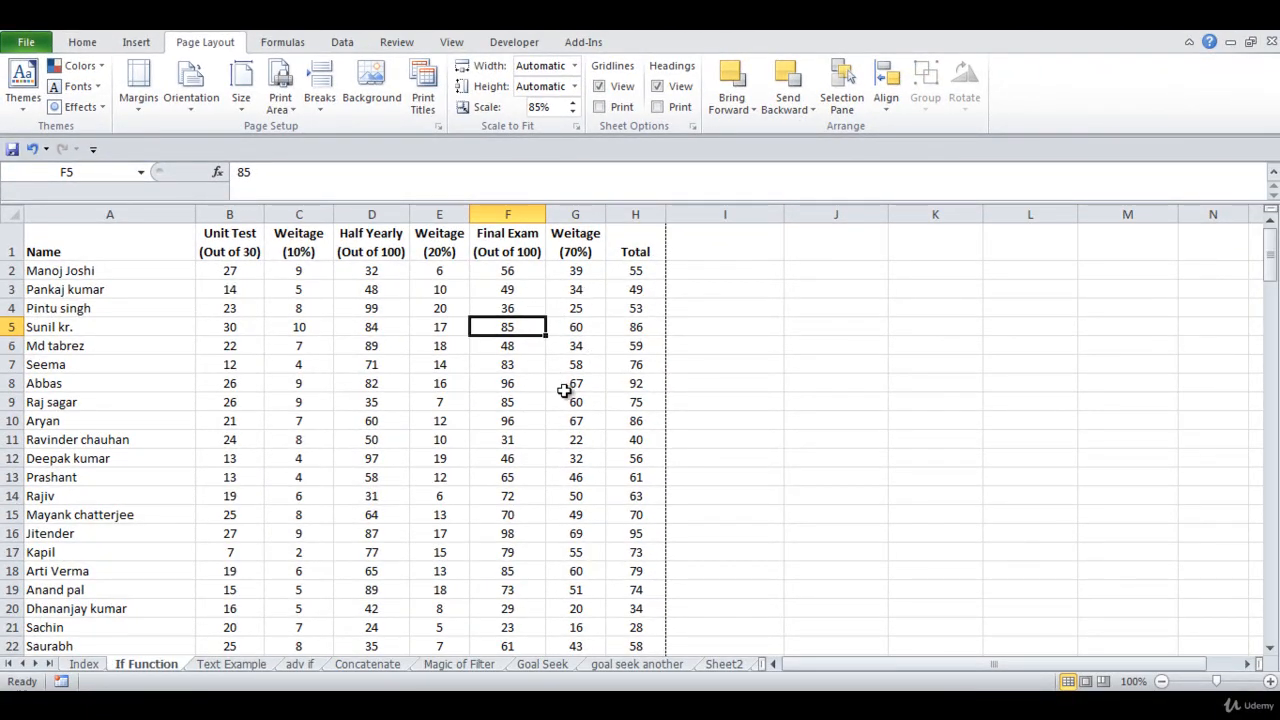
key(ctrl+p)
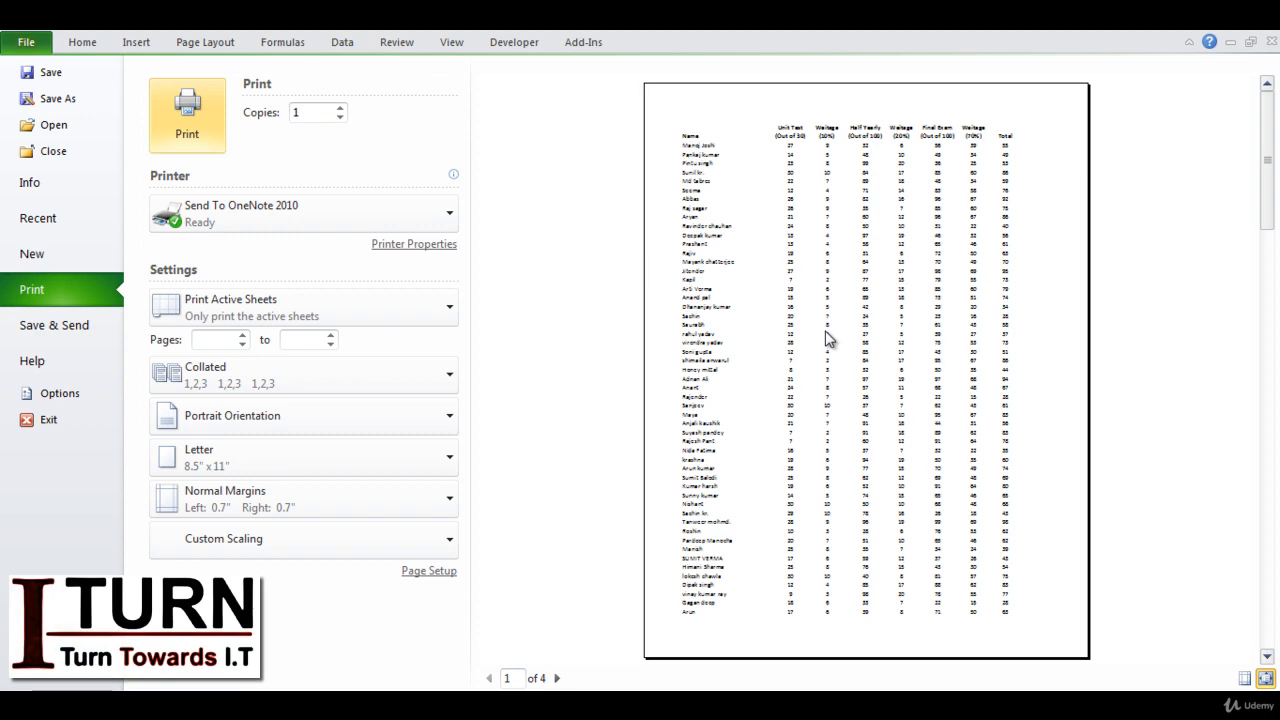
key(Escape)
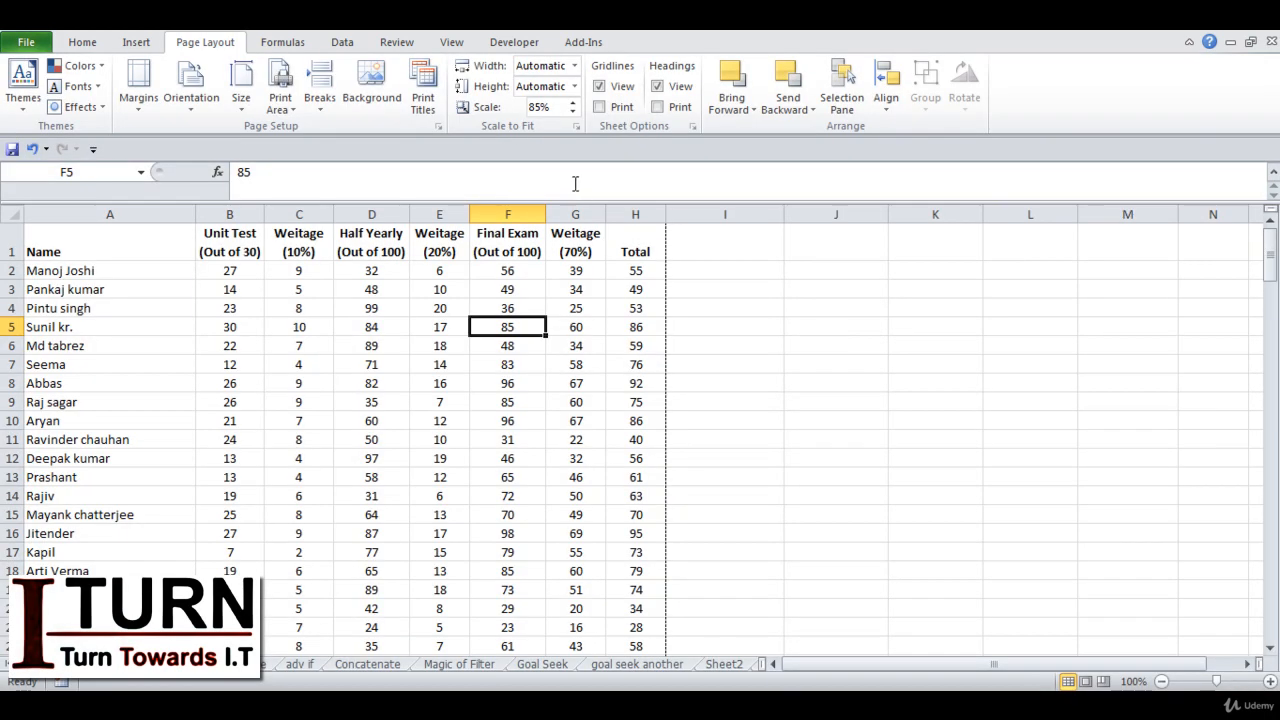
Set the print scale of the marks sheet to 140% and check the enlarged pages in the print preview
click(543, 108)
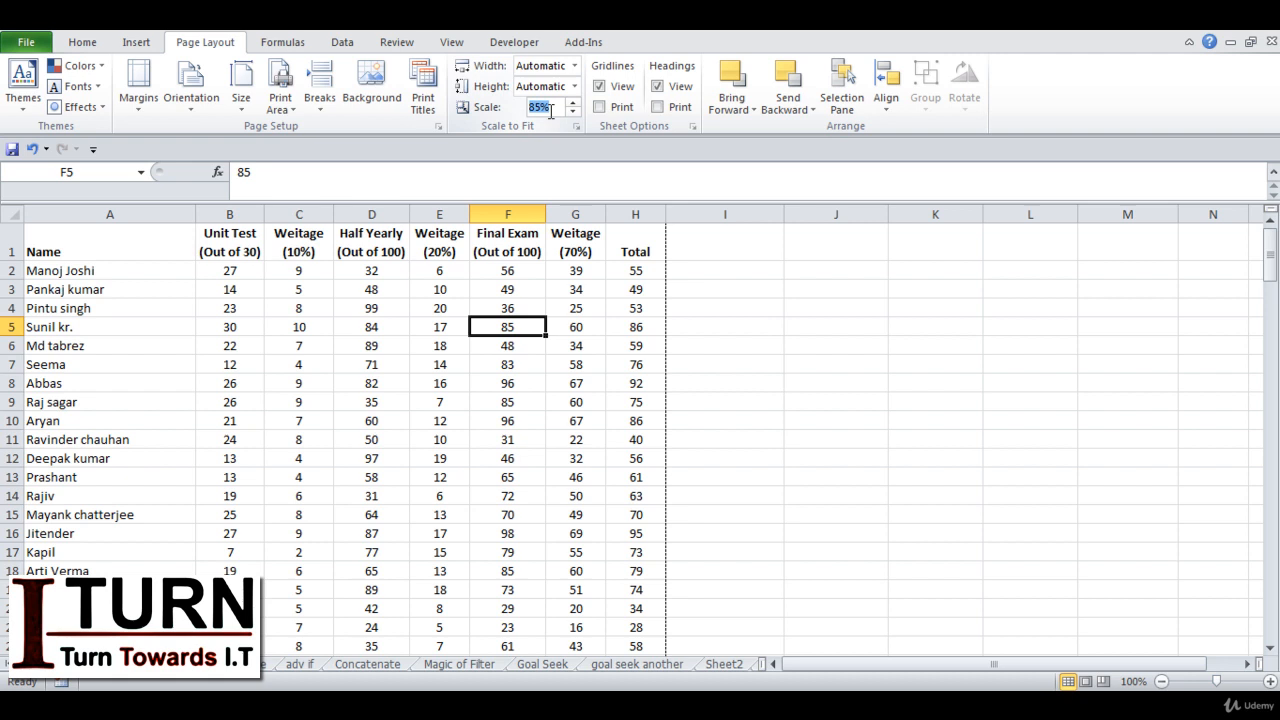
text(140)
key(Return)
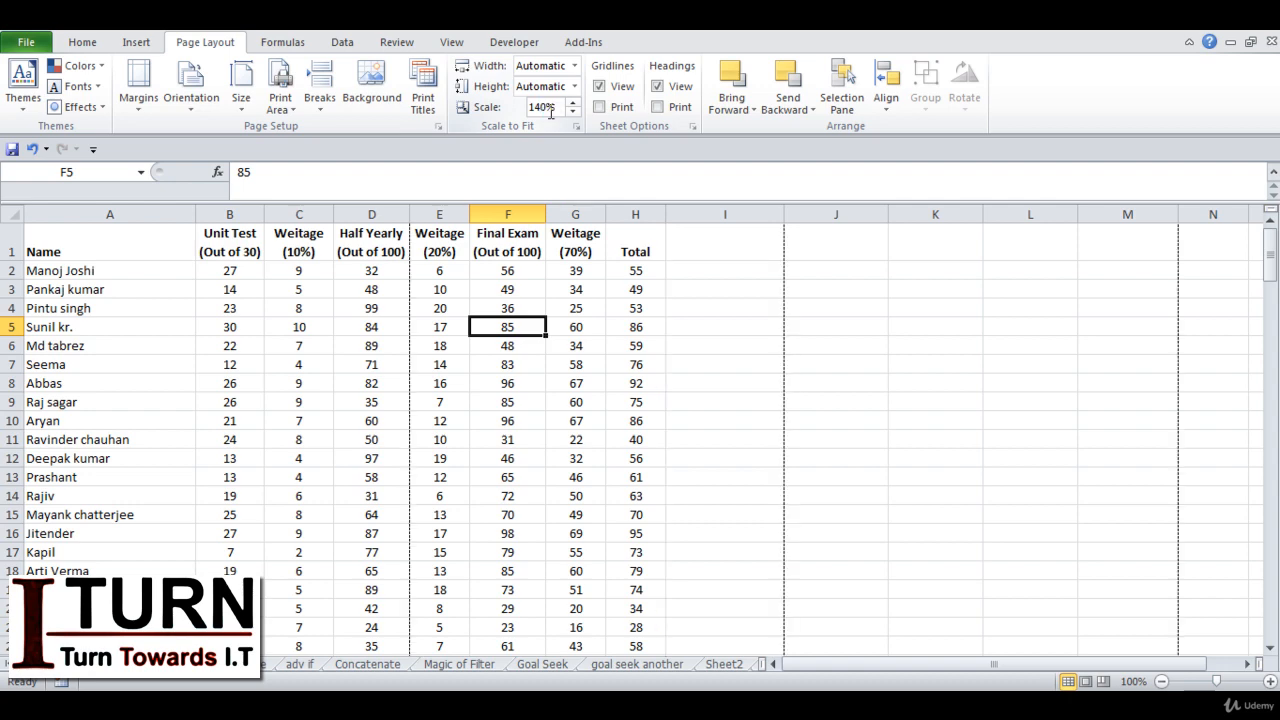
key(ctrl+p)
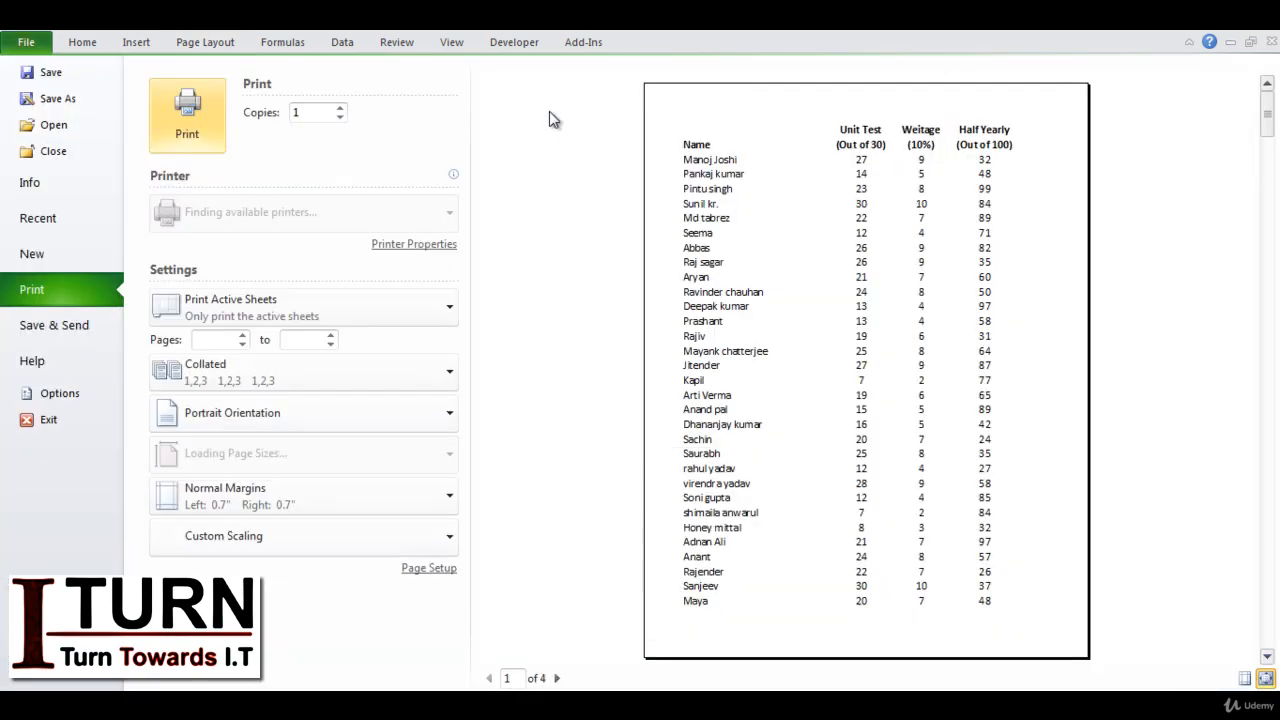
key(Escape)
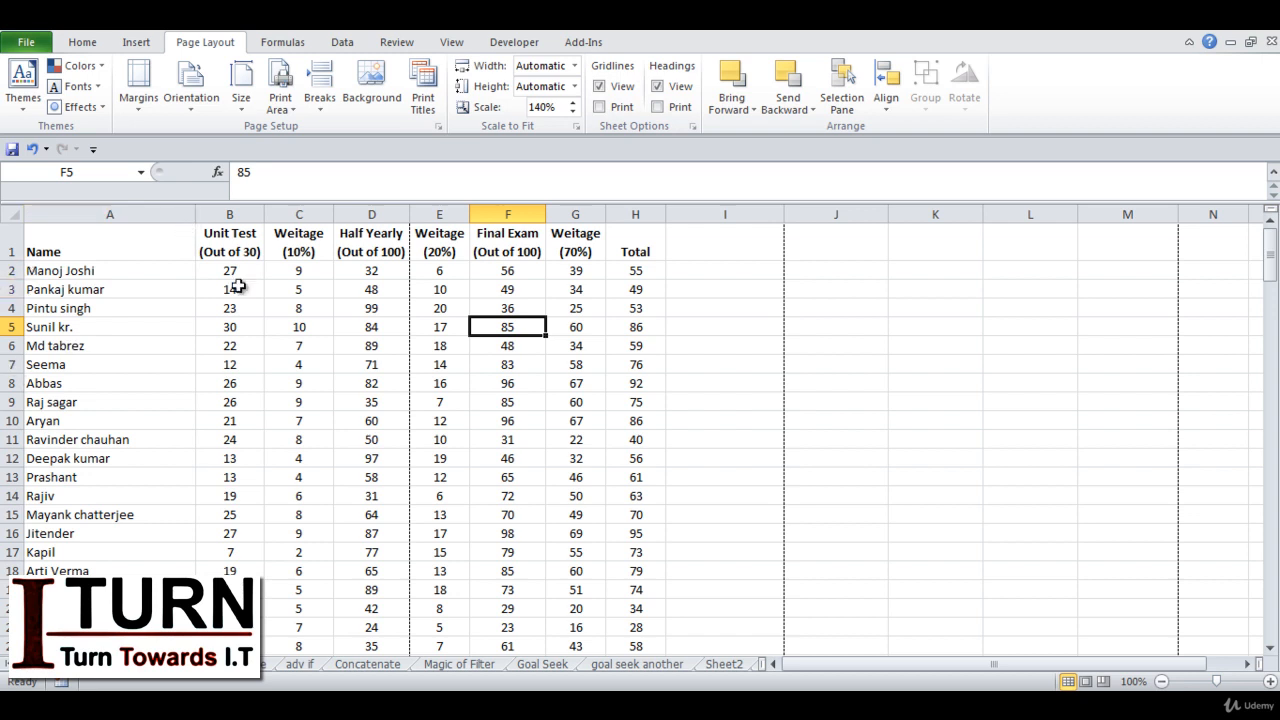
Turn on printing of both the headings and the gridlines for the marks sheet
click(657, 106)
click(599, 106)
Set the print scale to 100% and check the printed gridlines and headings in the print preview
click(546, 108)
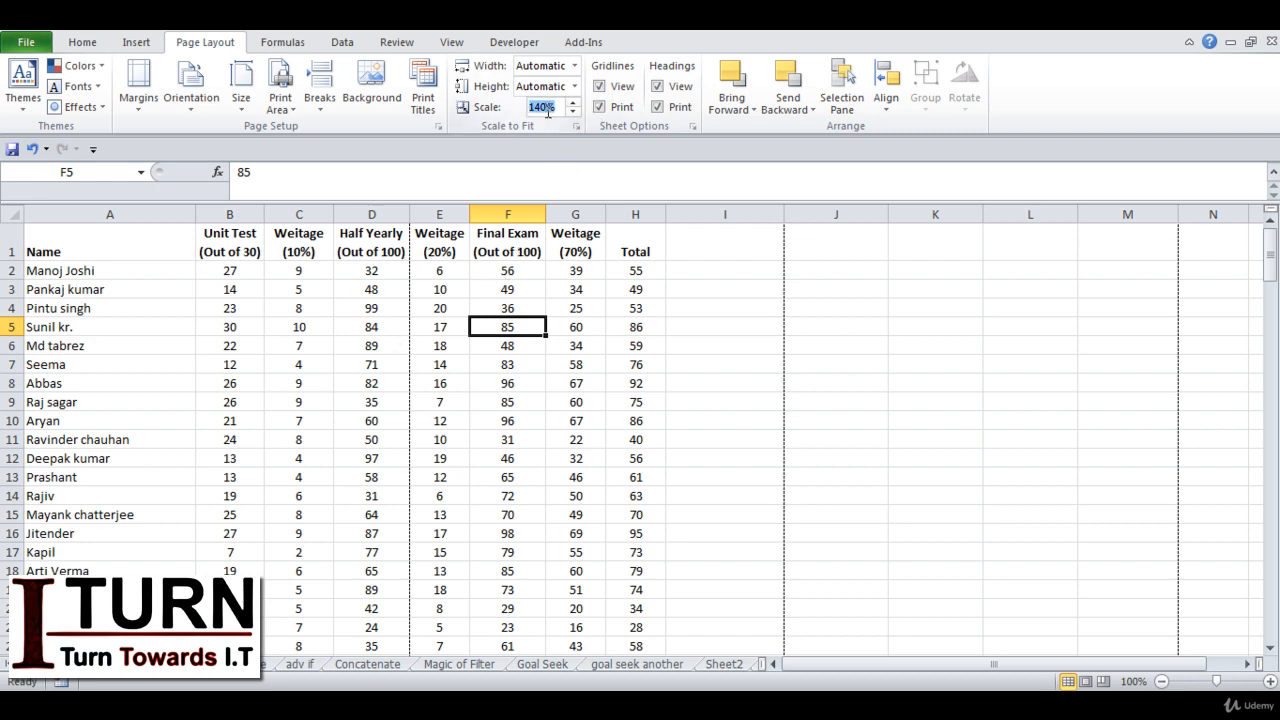
text(100)
key(Return)
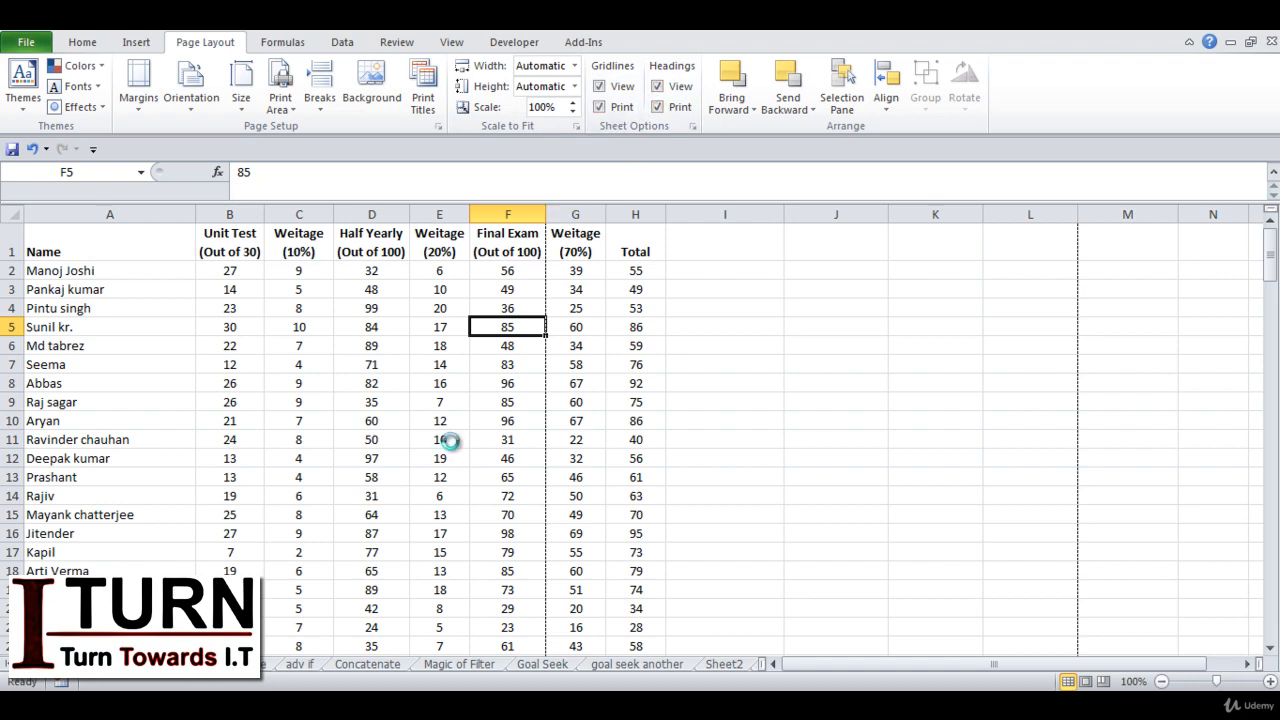
key(ctrl+p)
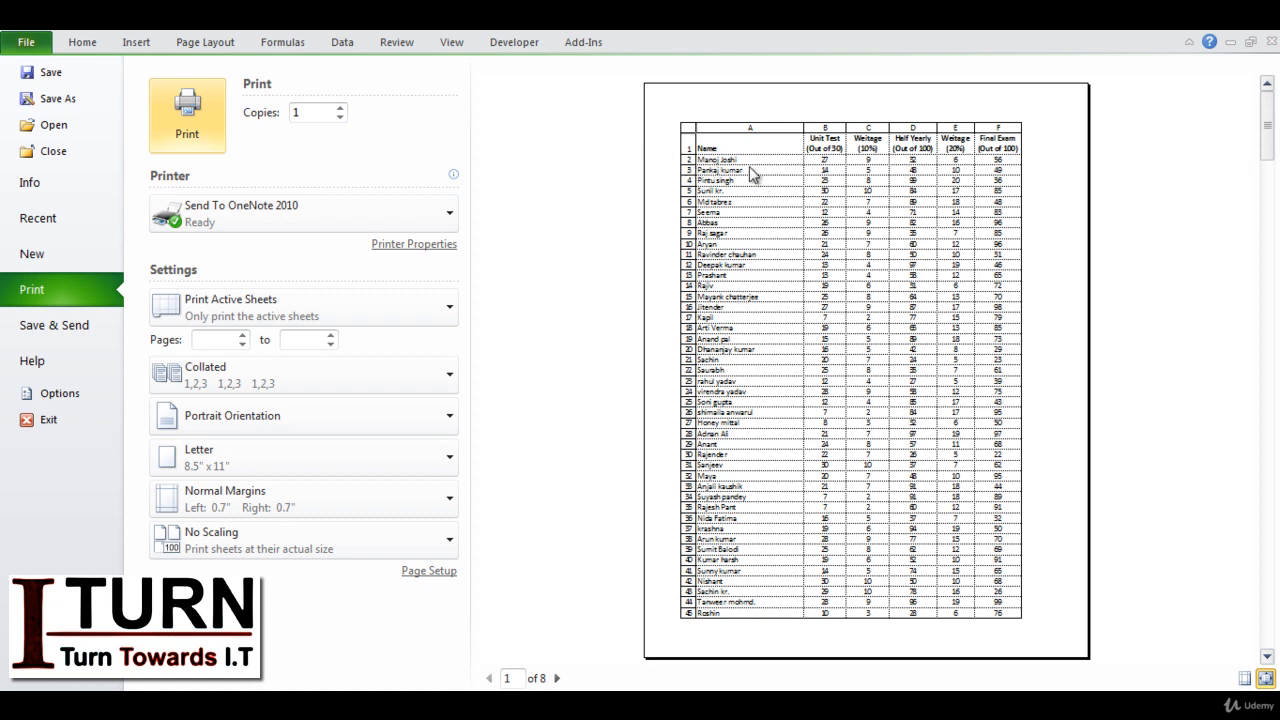
key(Escape)
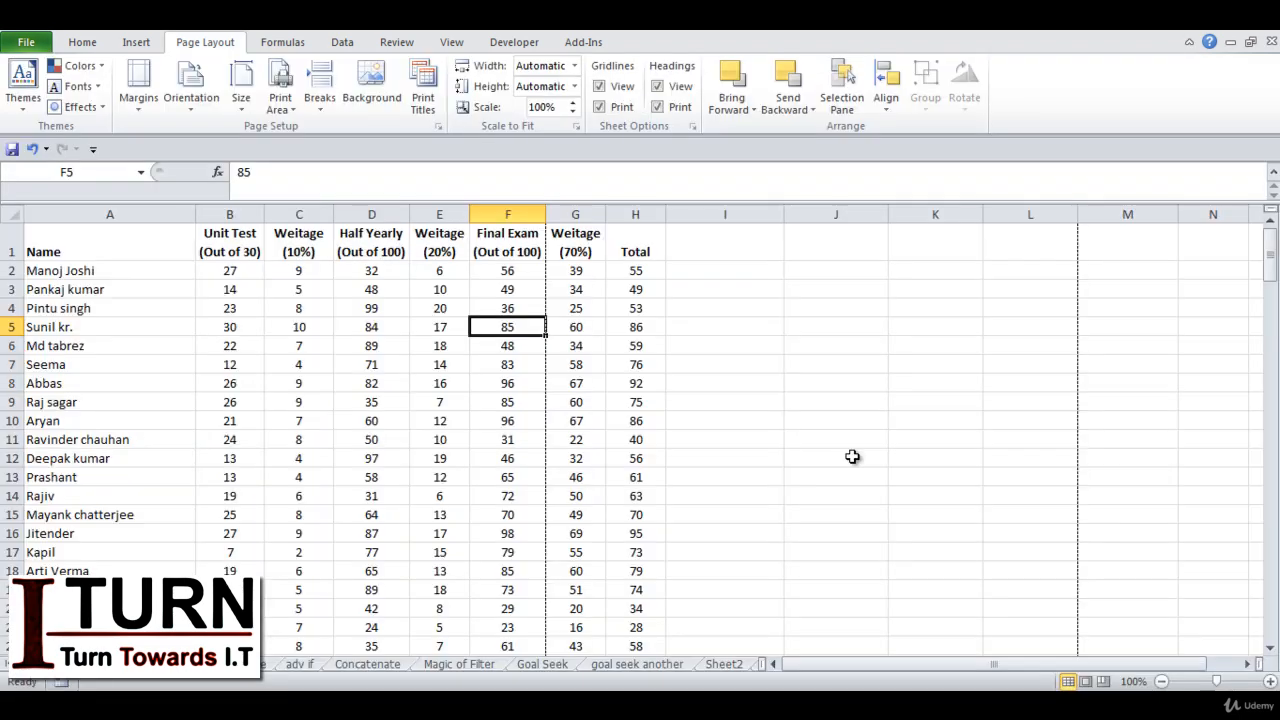